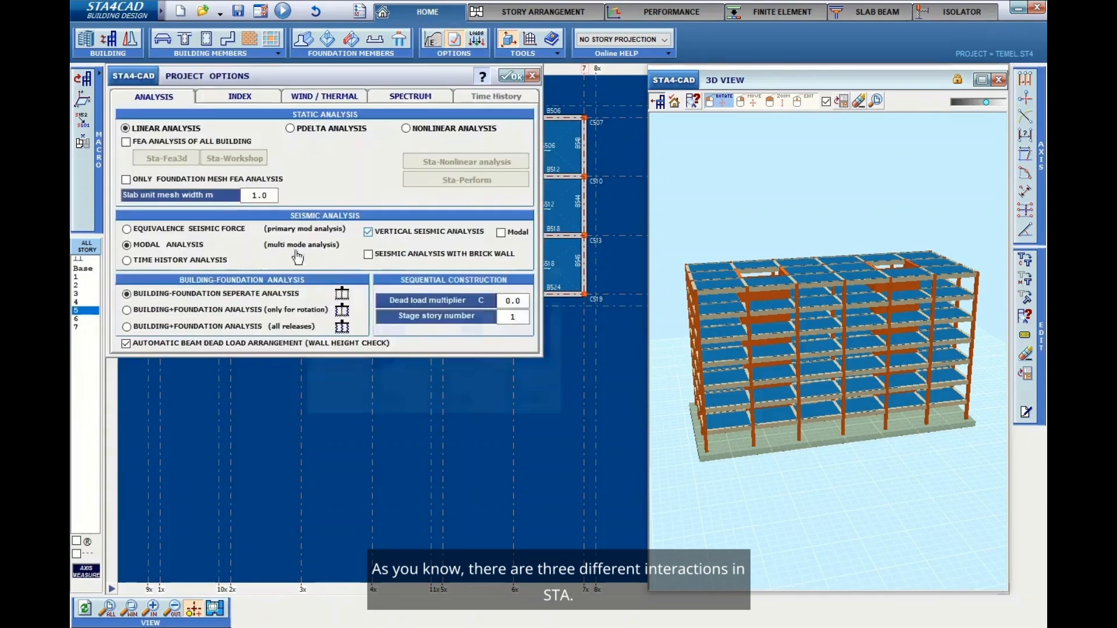
Try the rotation-only and all-releases building-foundation options, return to separate analysis, and close the project options.
{"action": "mouse_move", "coordinate": [216, 320]}
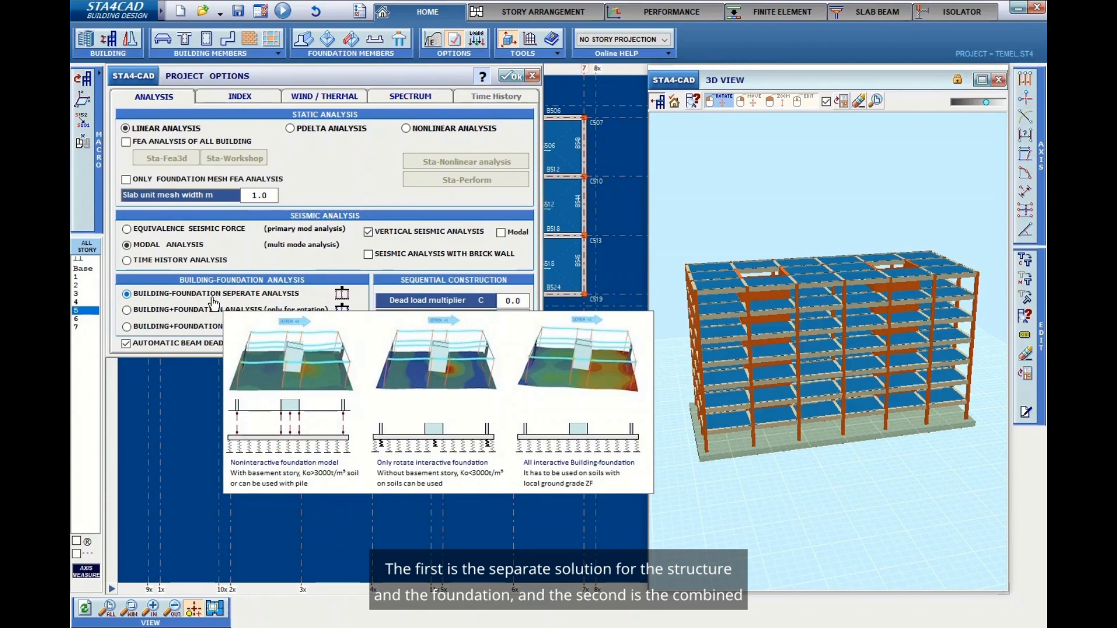
{"action": "left_click", "coordinate": [224, 312]}
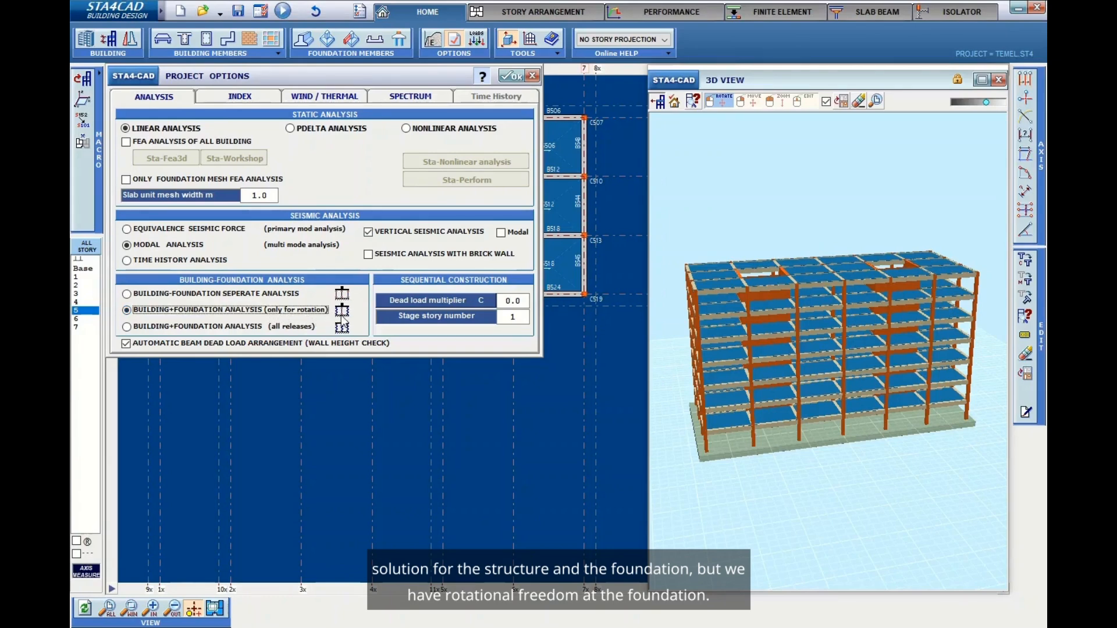
{"action": "left_click", "coordinate": [246, 329]}
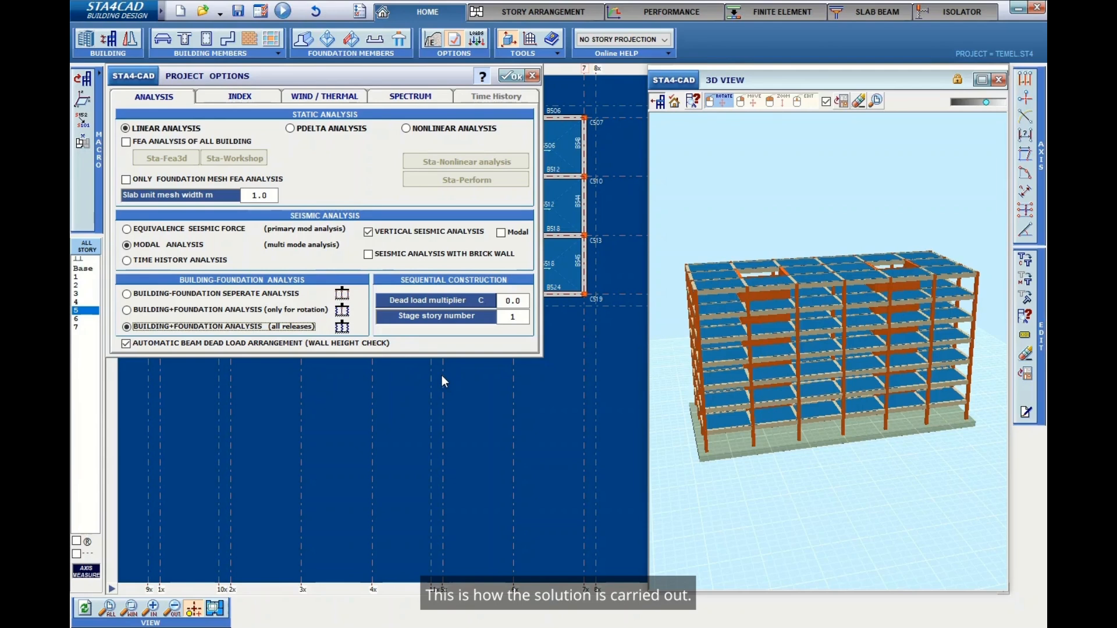
{"action": "mouse_move", "coordinate": [342, 308]}
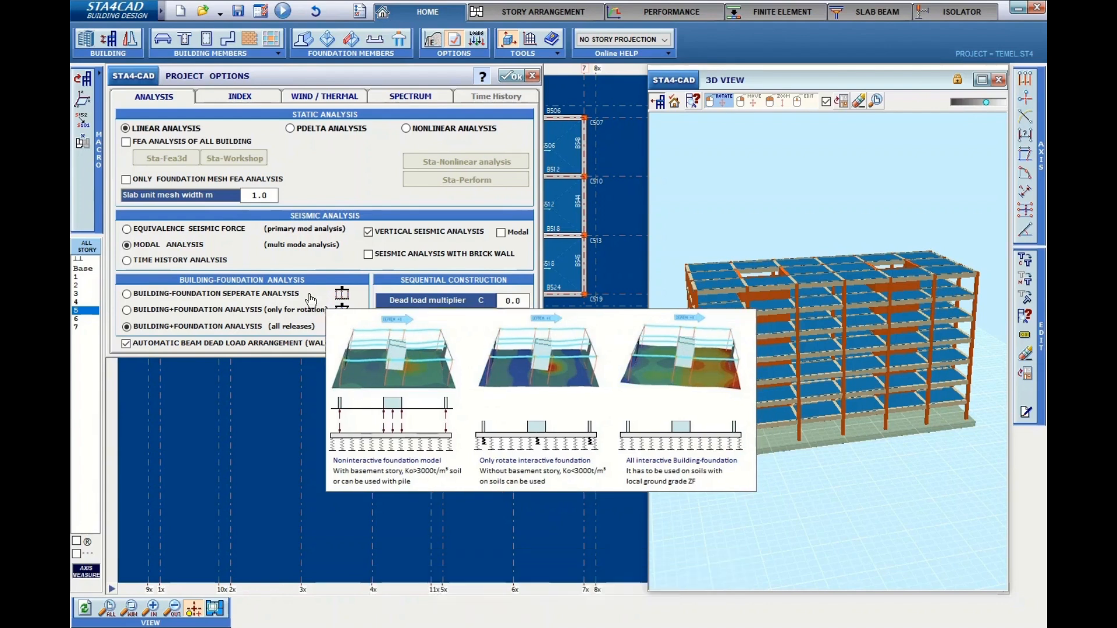
{"action": "left_click", "coordinate": [307, 300]}
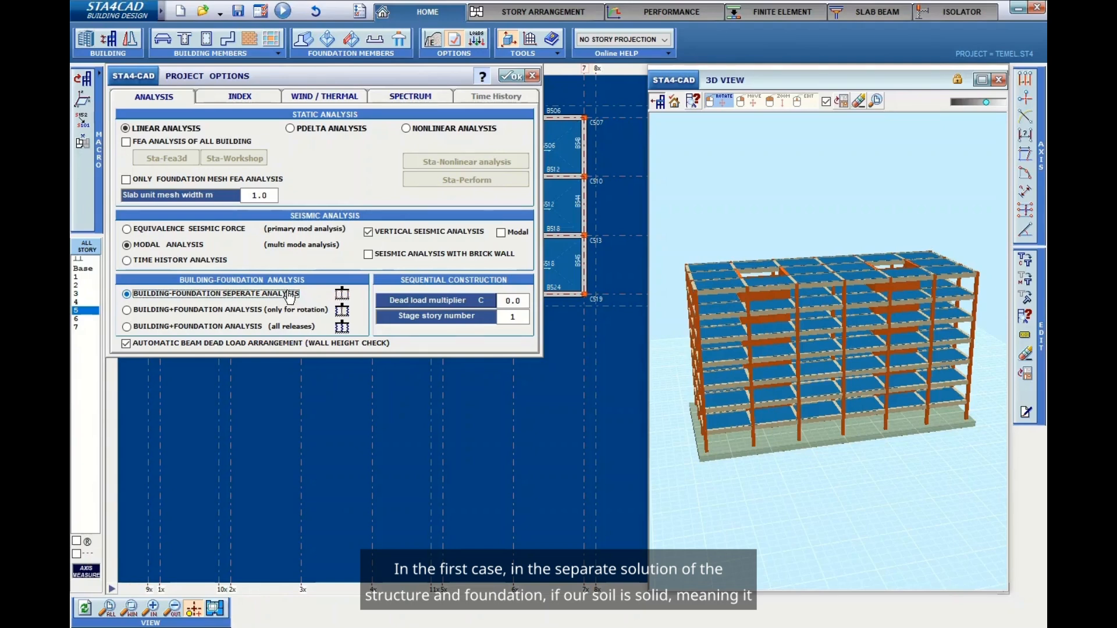
{"action": "mouse_move", "coordinate": [309, 300]}
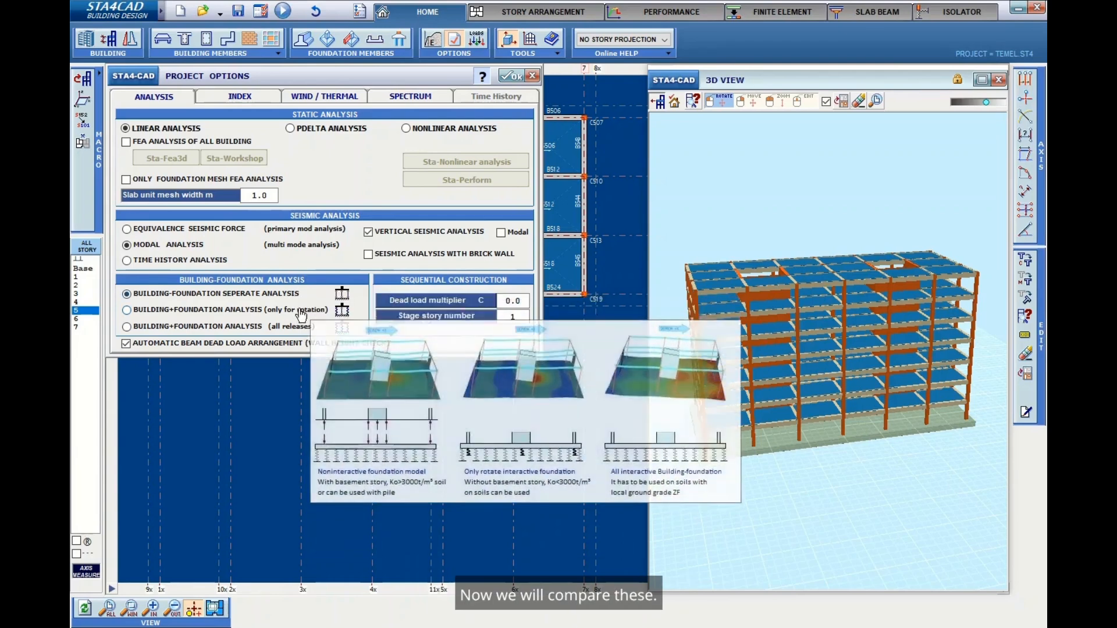
{"action": "left_click", "coordinate": [530, 78]}
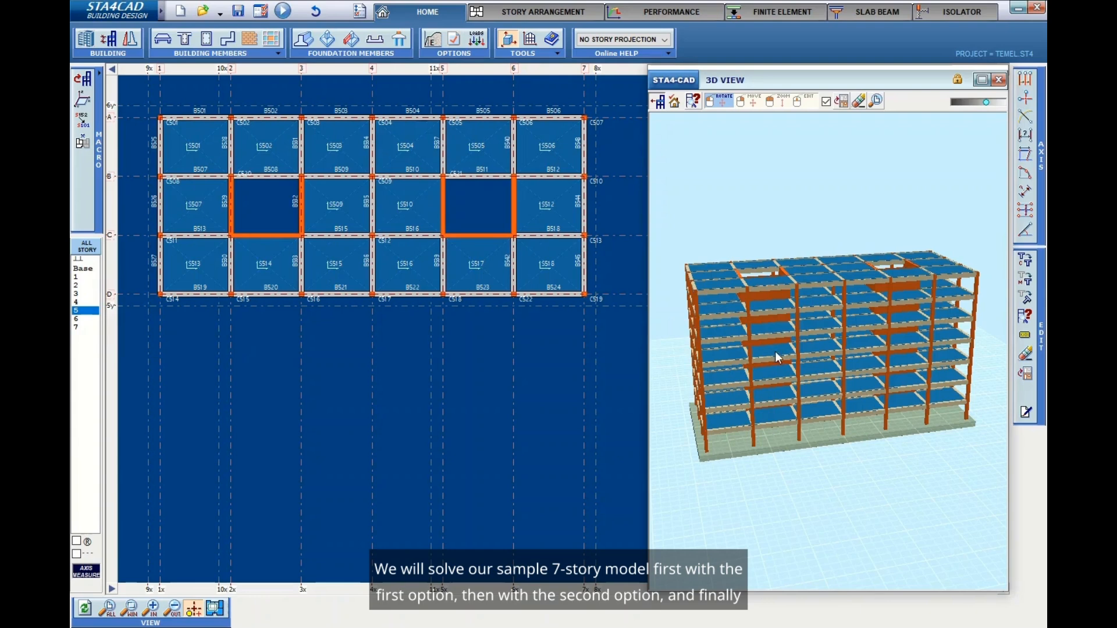
Enable FEA analysis of all building in the project options and confirm the settings.
{"action": "left_click", "coordinate": [454, 40]}
{"action": "mouse_move", "coordinate": [204, 313]}
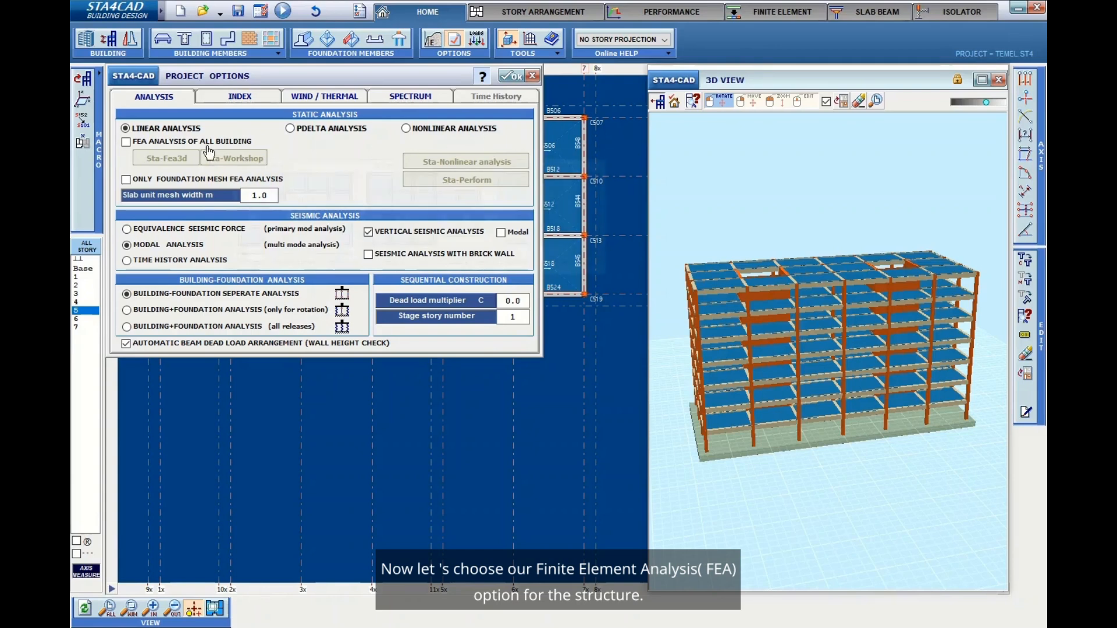
{"action": "left_click", "coordinate": [125, 142]}
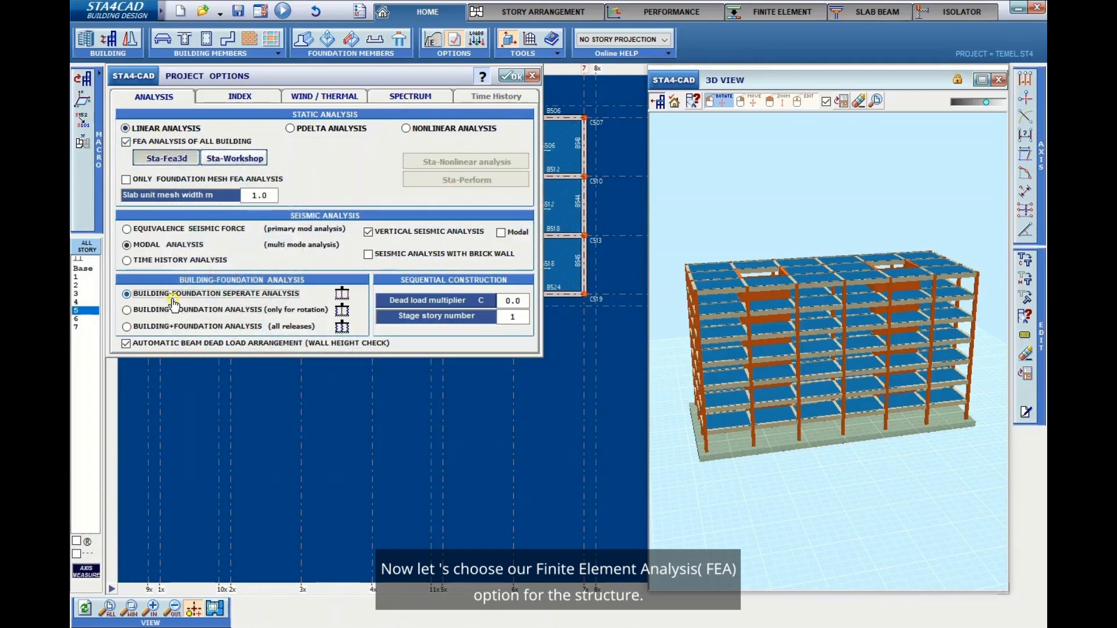
{"action": "left_click", "coordinate": [517, 75]}
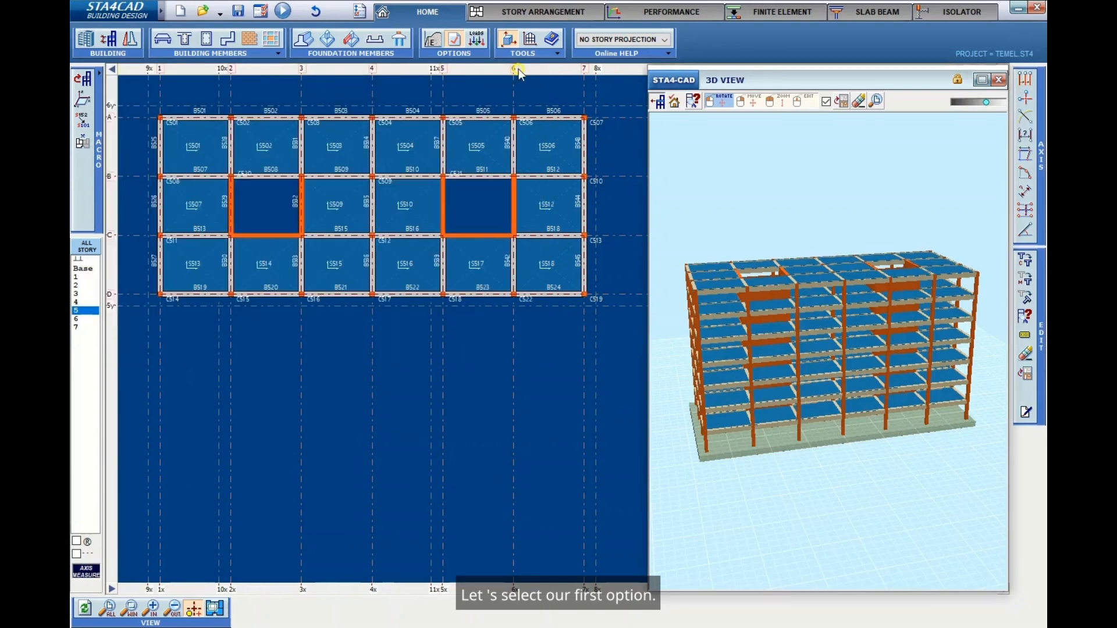
Set the structural behavior factor in the general building data to complete HD R.C. solid walls structure, R = 6.0.
{"action": "left_click", "coordinate": [85, 39]}
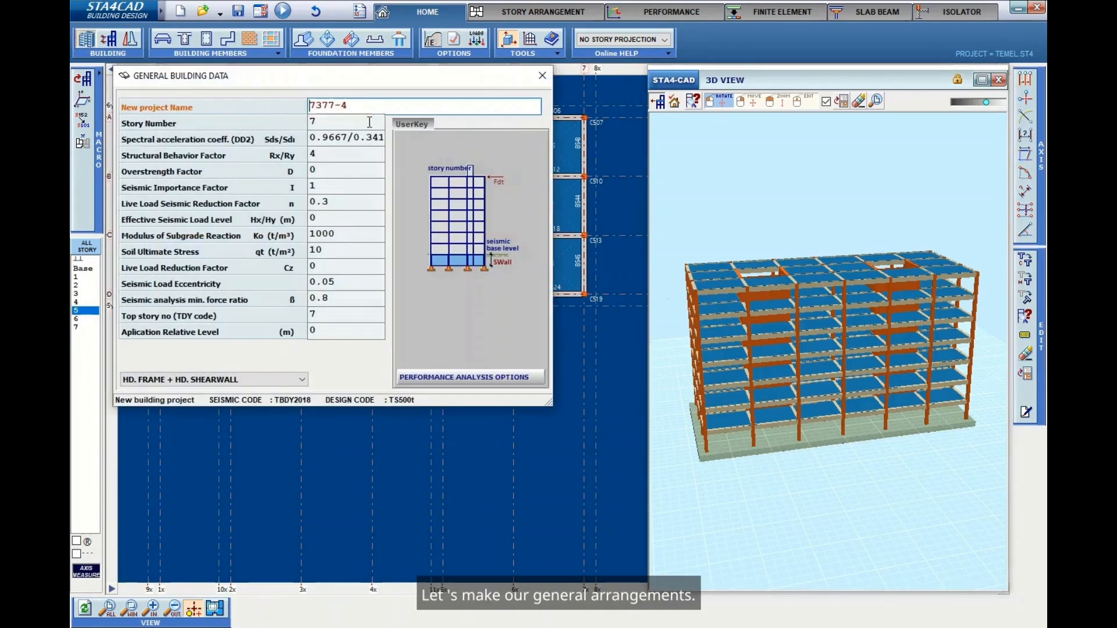
{"action": "left_click", "coordinate": [374, 154]}
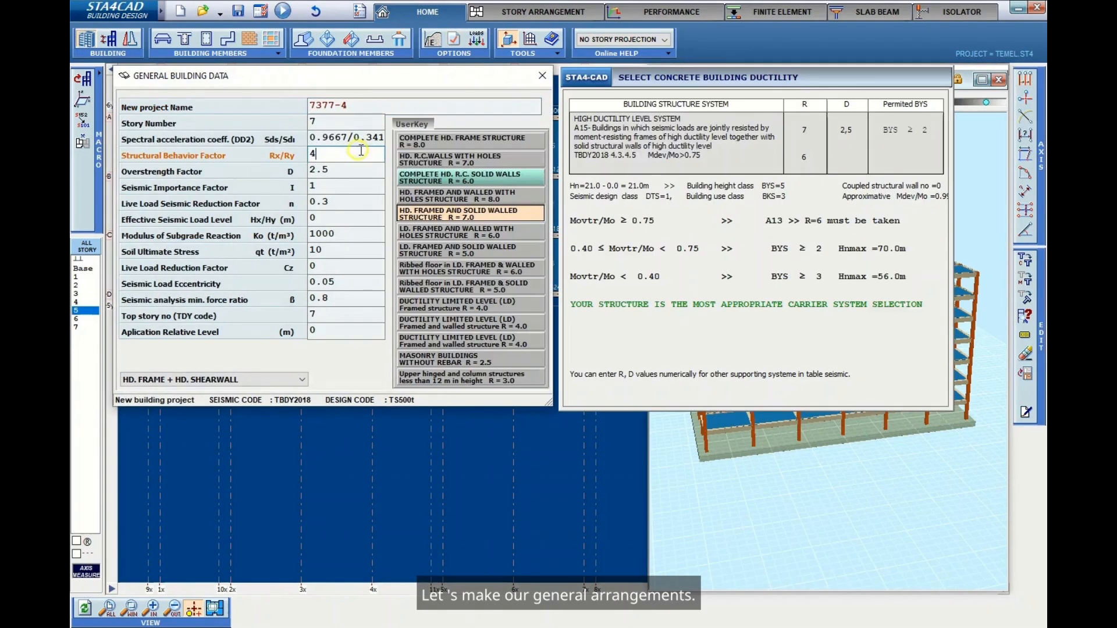
{"action": "left_click", "coordinate": [463, 176]}
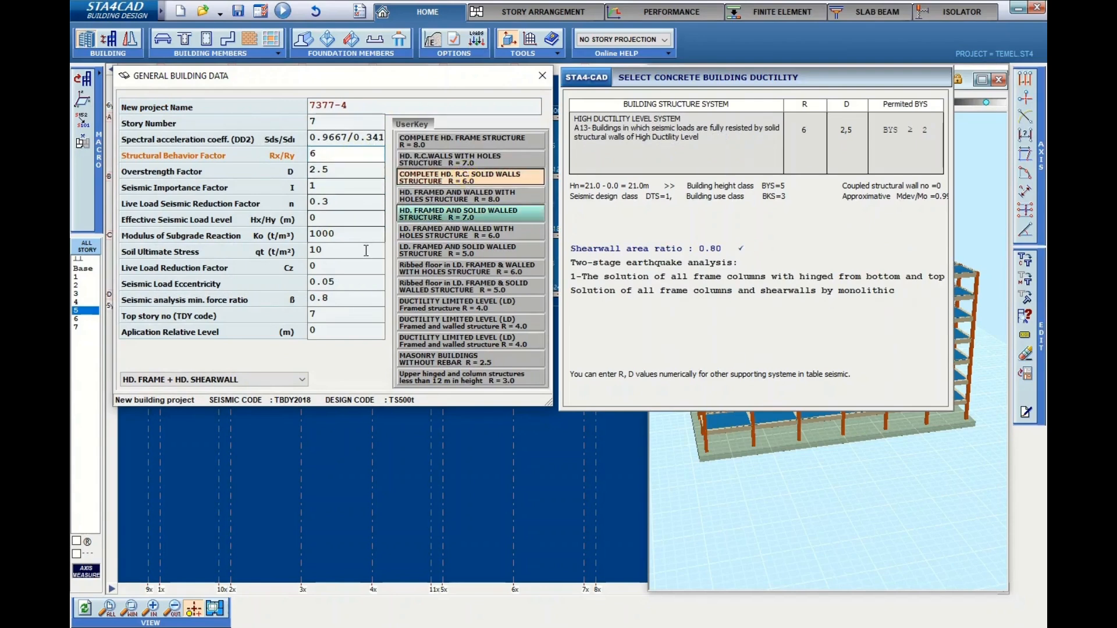
Set the modulus of subgrade reaction to 1500 t/m³, soil ultimate stress to loose sand at 21 t/m², and live load reduction factor to 1.
{"action": "left_click", "coordinate": [361, 236]}
{"action": "left_click", "coordinate": [449, 199]}
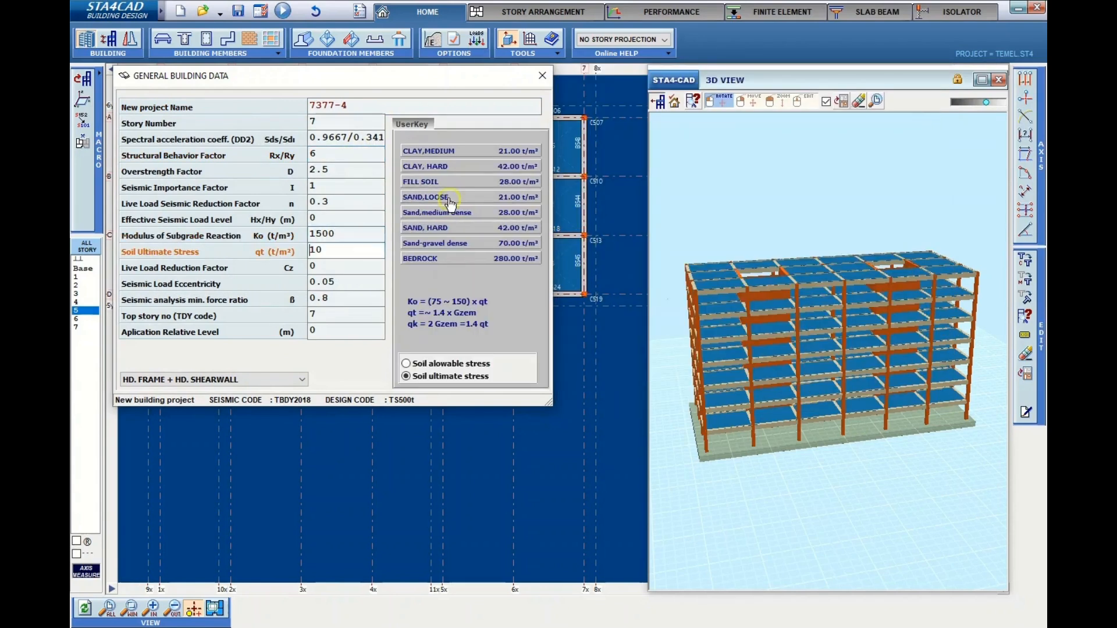
{"action": "left_click", "coordinate": [450, 200]}
{"action": "left_click", "coordinate": [447, 190]}
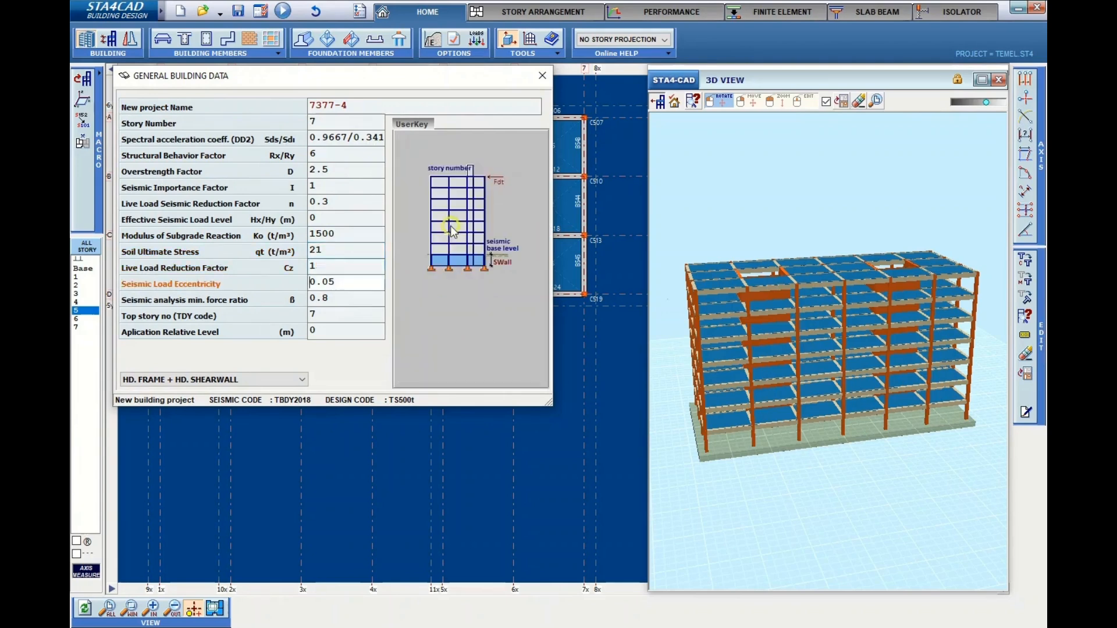
Choose the seismic analysis minimum force ratio and close the general building data.
{"action": "left_click", "coordinate": [327, 299]}
{"action": "left_click", "coordinate": [498, 160]}
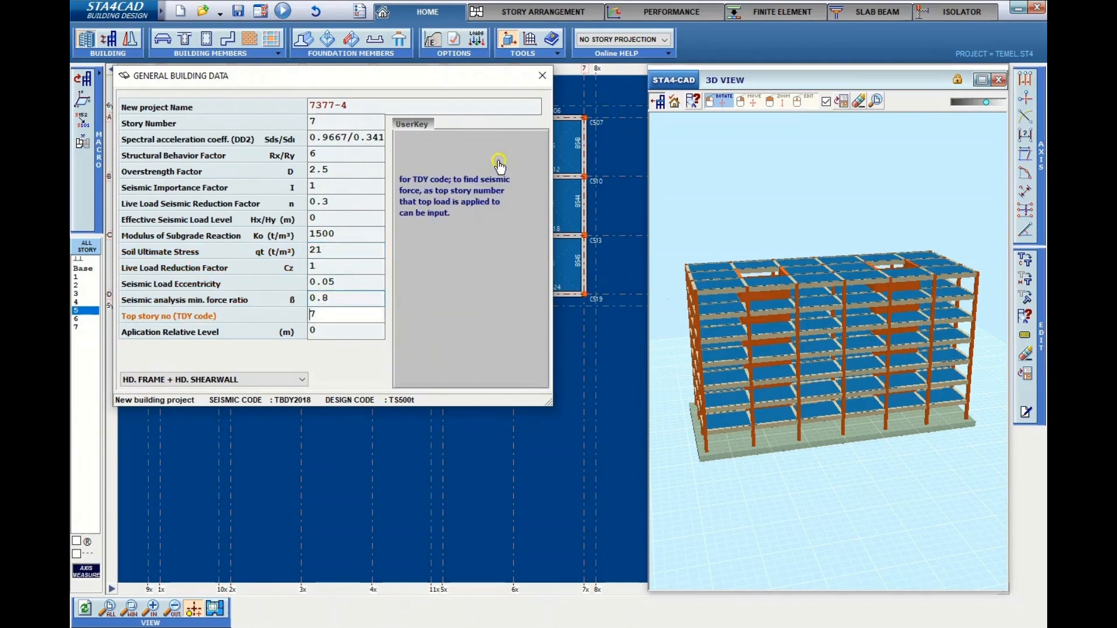
{"action": "left_click", "coordinate": [334, 300]}
{"action": "left_click", "coordinate": [472, 170]}
{"action": "left_click", "coordinate": [543, 75]}
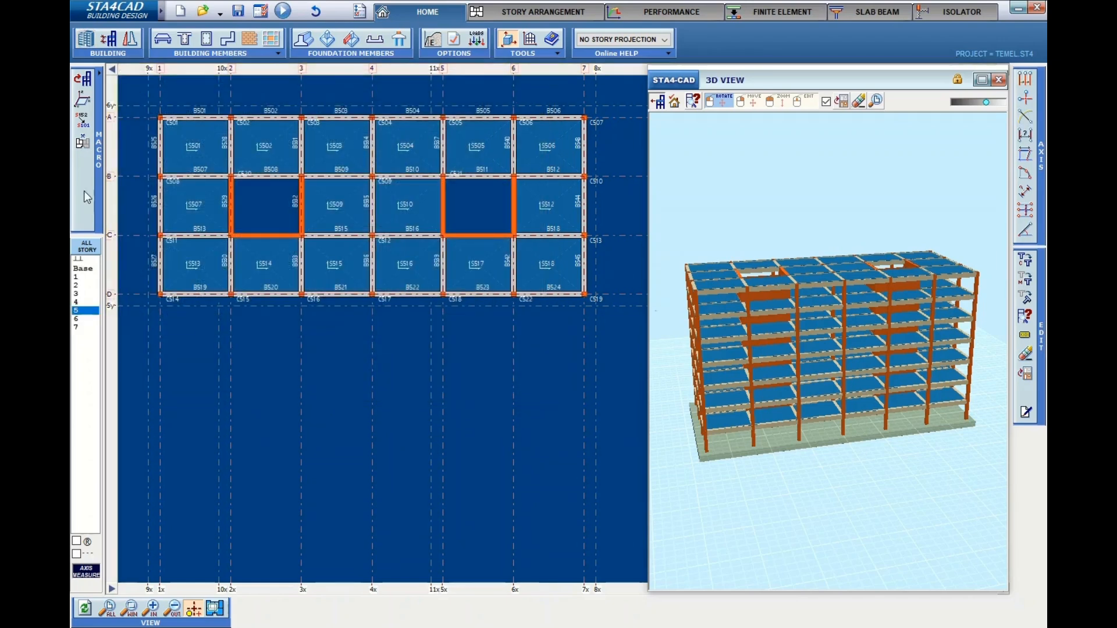
Renumber the building members and automatically generate the slab continuity.
{"action": "left_click", "coordinate": [83, 119]}
{"action": "left_click", "coordinate": [393, 89]}
{"action": "left_click", "coordinate": [272, 39]}
{"action": "left_click", "coordinate": [407, 76]}
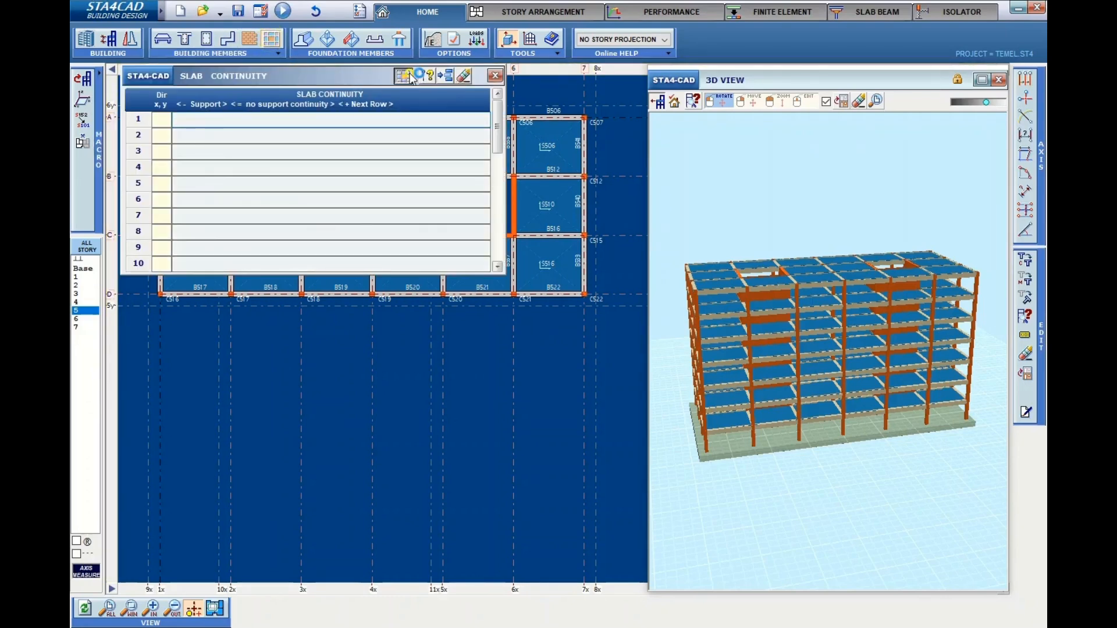
{"action": "left_click", "coordinate": [495, 75]}
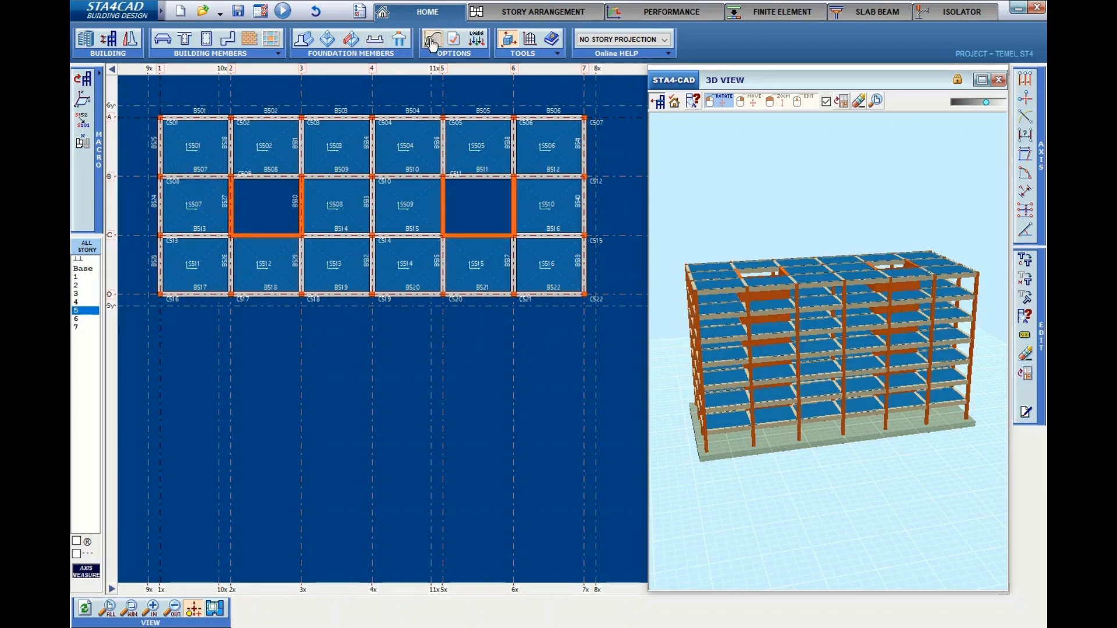
Check that separate building-foundation analysis is set in the project options and save the project as TEMEL1 in the TEMEL DATA folder.
{"action": "left_click", "coordinate": [454, 39]}
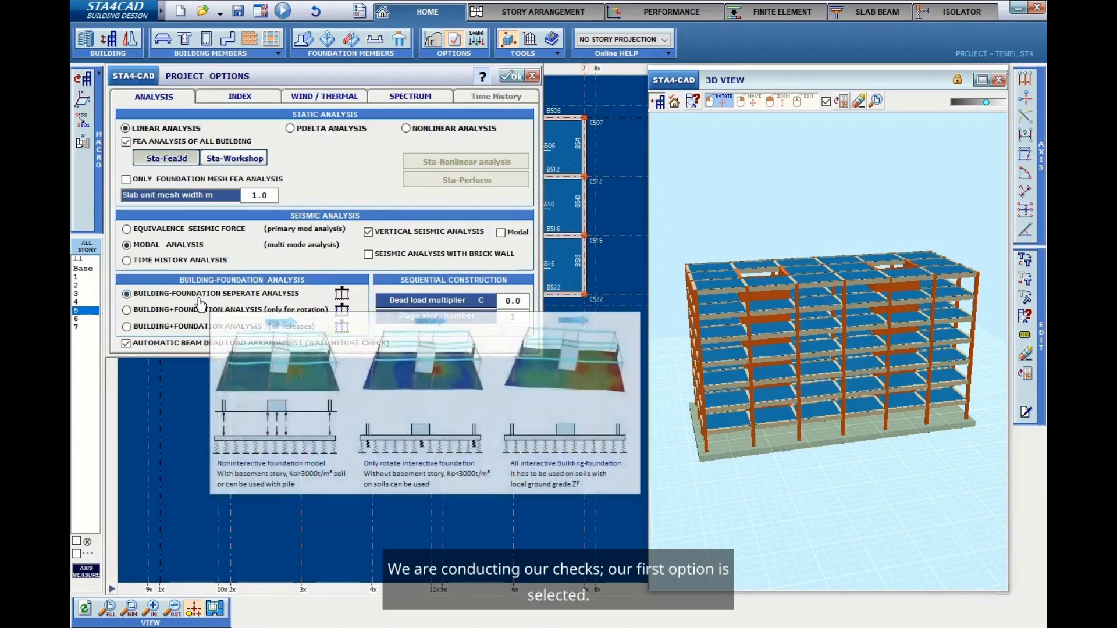
{"action": "left_click", "coordinate": [513, 77]}
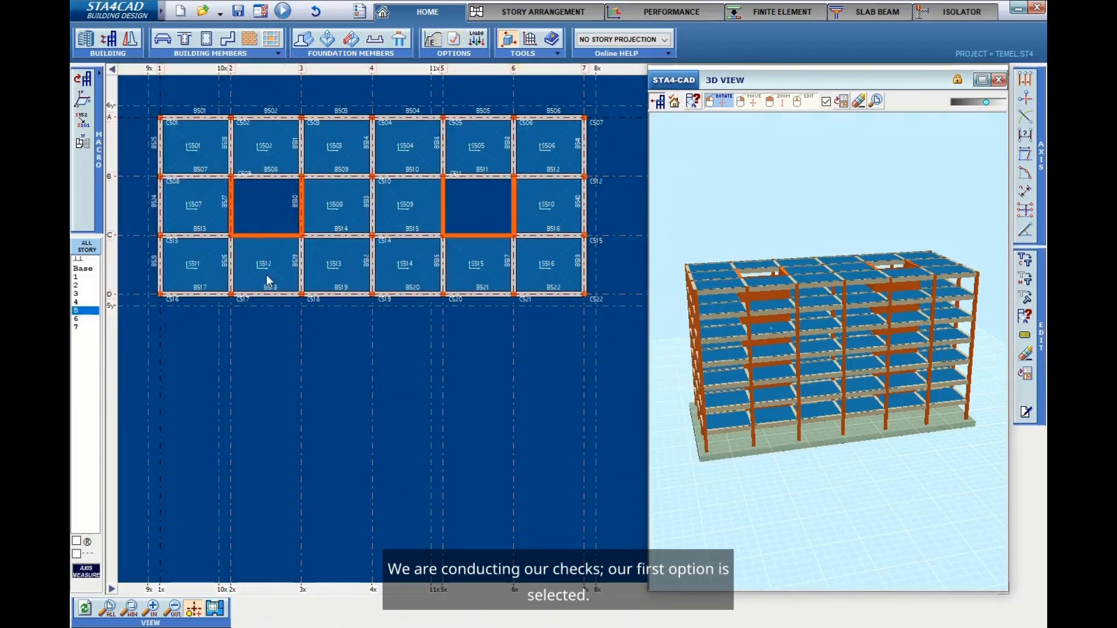
{"action": "left_click", "coordinate": [238, 11]}
{"action": "left_click", "coordinate": [210, 250]}
{"action": "type", "text": "1"}
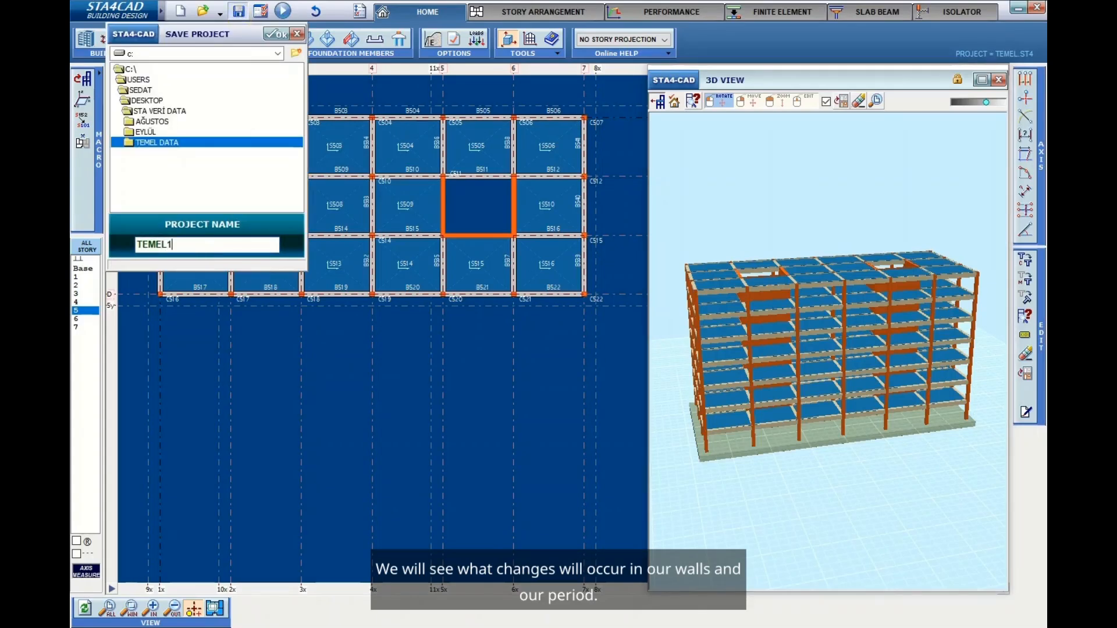
{"action": "left_click", "coordinate": [276, 35]}
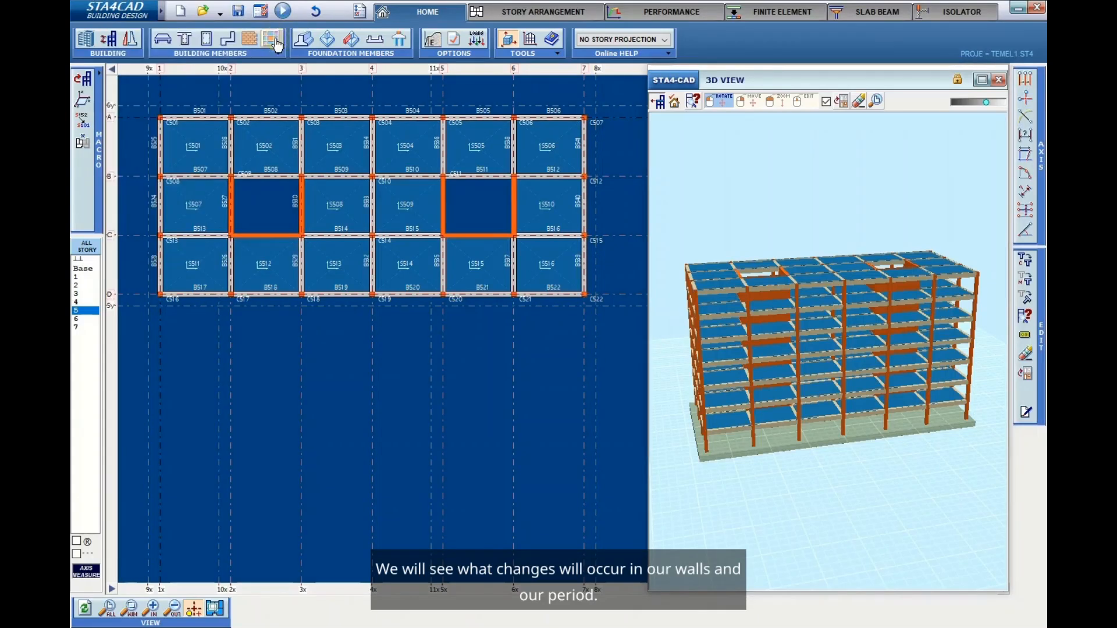
Run the STA4 building analysis on TEMEL1 and close the seismic report after reading the structure's period.
{"action": "left_click", "coordinate": [282, 11]}
{"action": "left_click", "coordinate": [223, 164]}
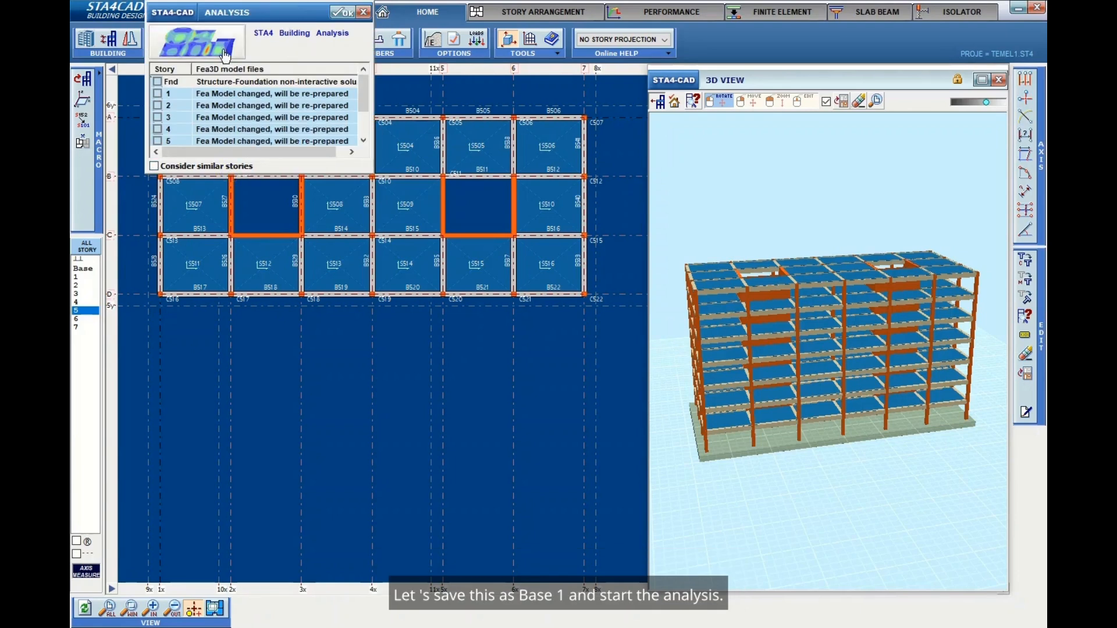
{"action": "left_click", "coordinate": [220, 41]}
{"action": "left_click", "coordinate": [734, 411]}
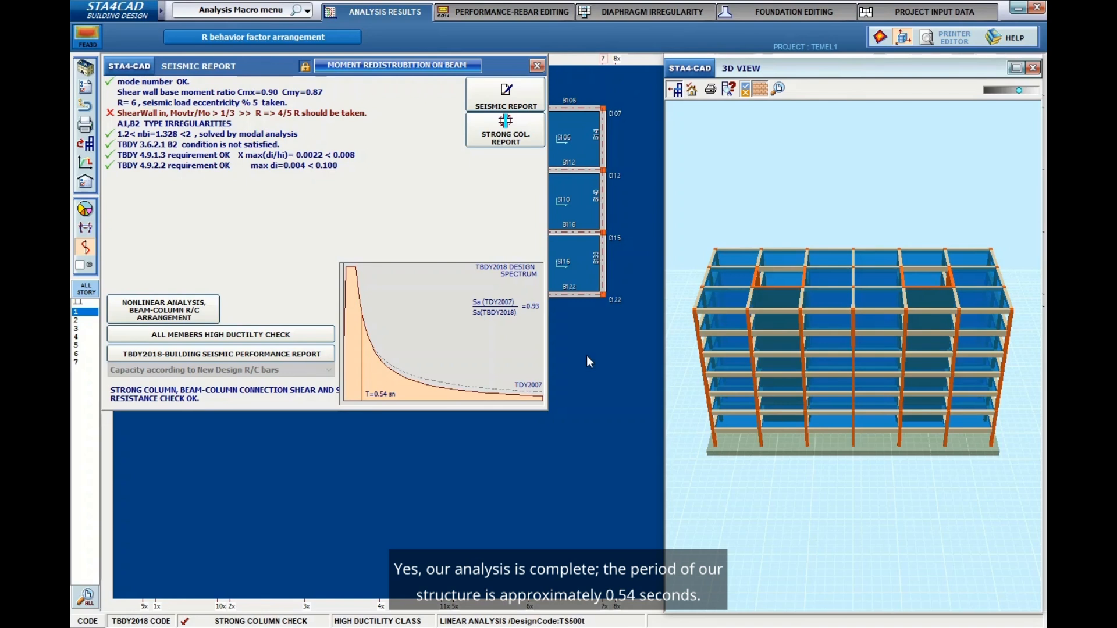
{"action": "left_click", "coordinate": [537, 65]}
Examine the design results of shear walls C109 and C111 on story 1 and inspect the building in 3D.
{"action": "left_click", "coordinate": [231, 213]}
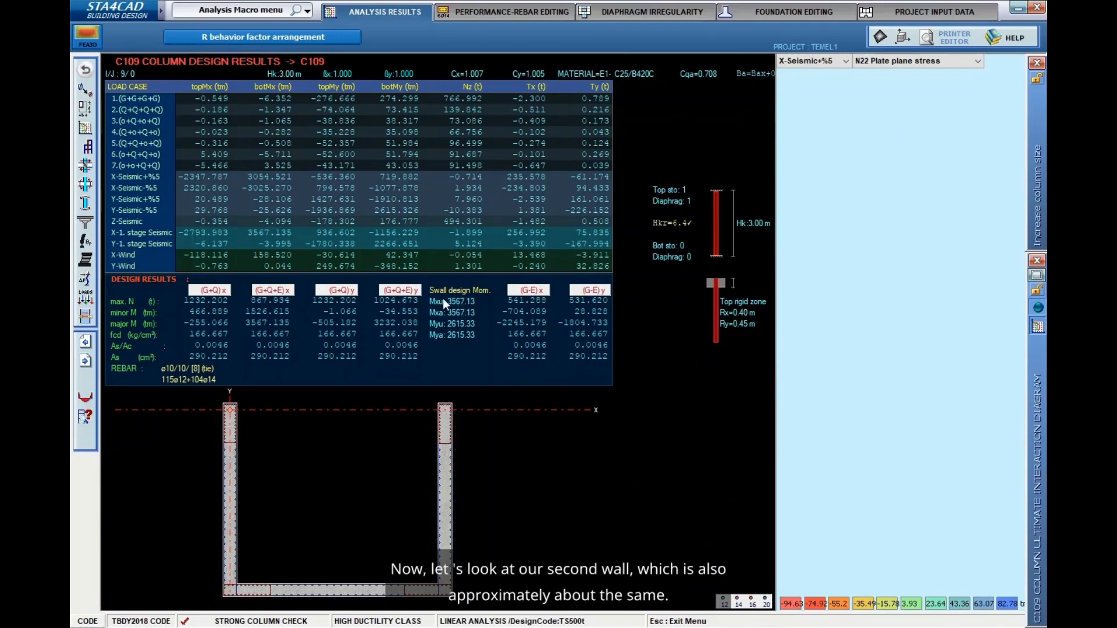
{"action": "left_click", "coordinate": [85, 70]}
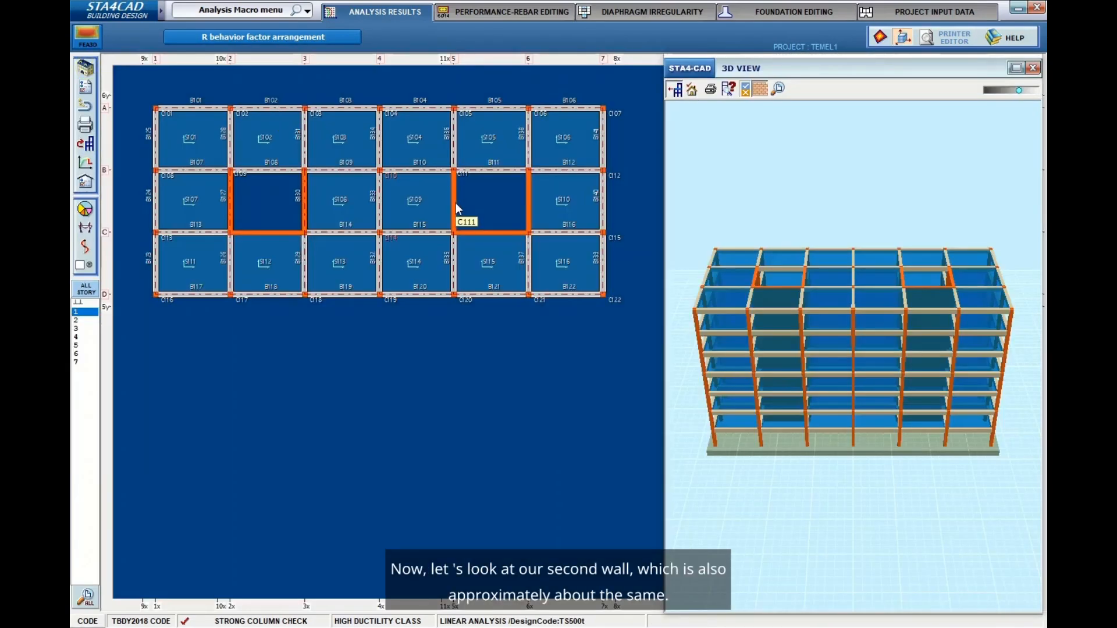
{"action": "left_click", "coordinate": [456, 206]}
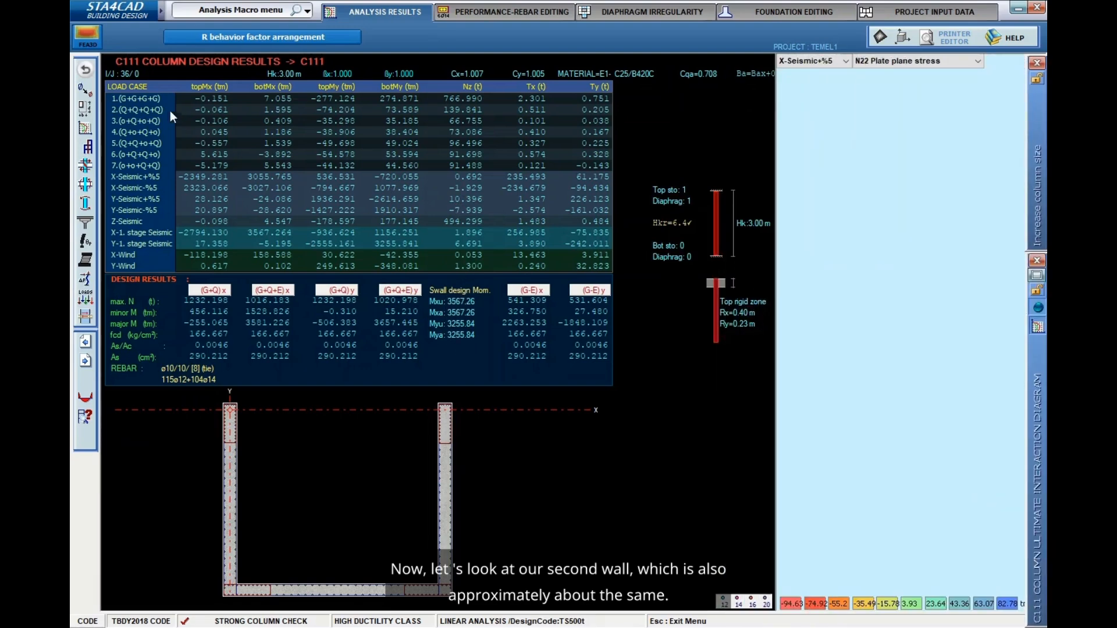
{"action": "left_click", "coordinate": [85, 70]}
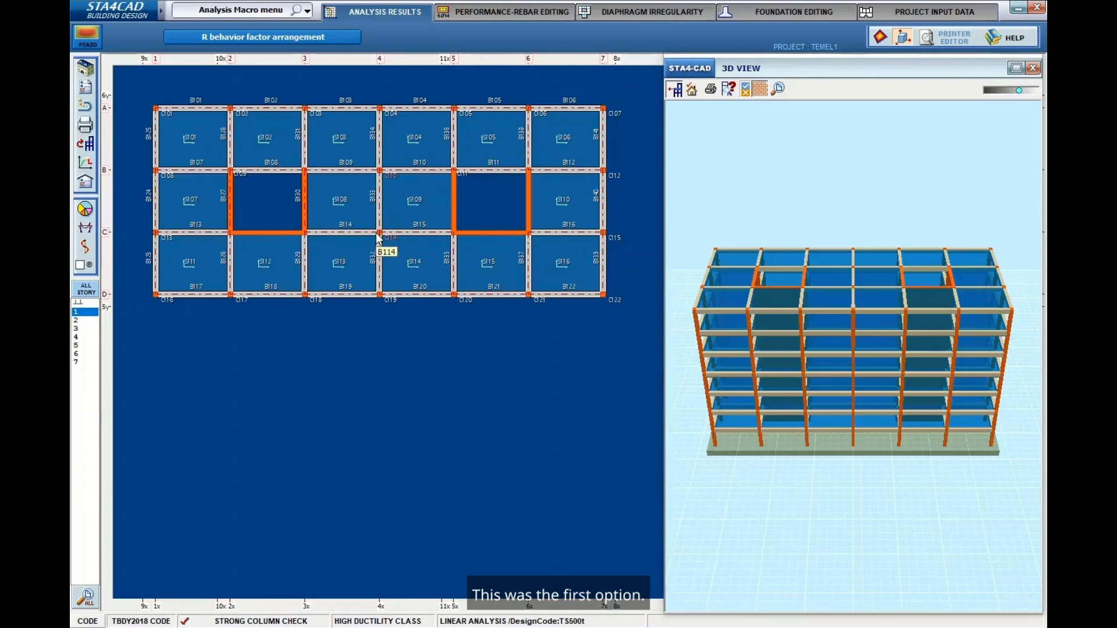
{"action": "left_click_drag", "start_coordinate": [750, 479], "coordinate": [769, 449]}
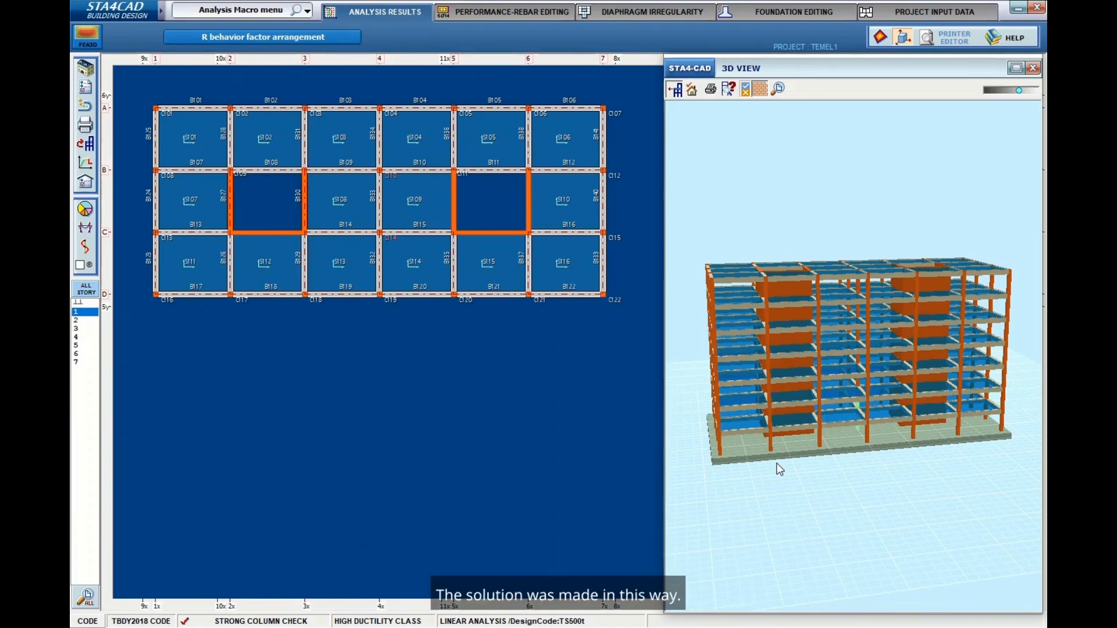
Return to the project input data and set the building-foundation analysis to Building+Foundation Analysis (only for rotation).
{"action": "left_click", "coordinate": [928, 16]}
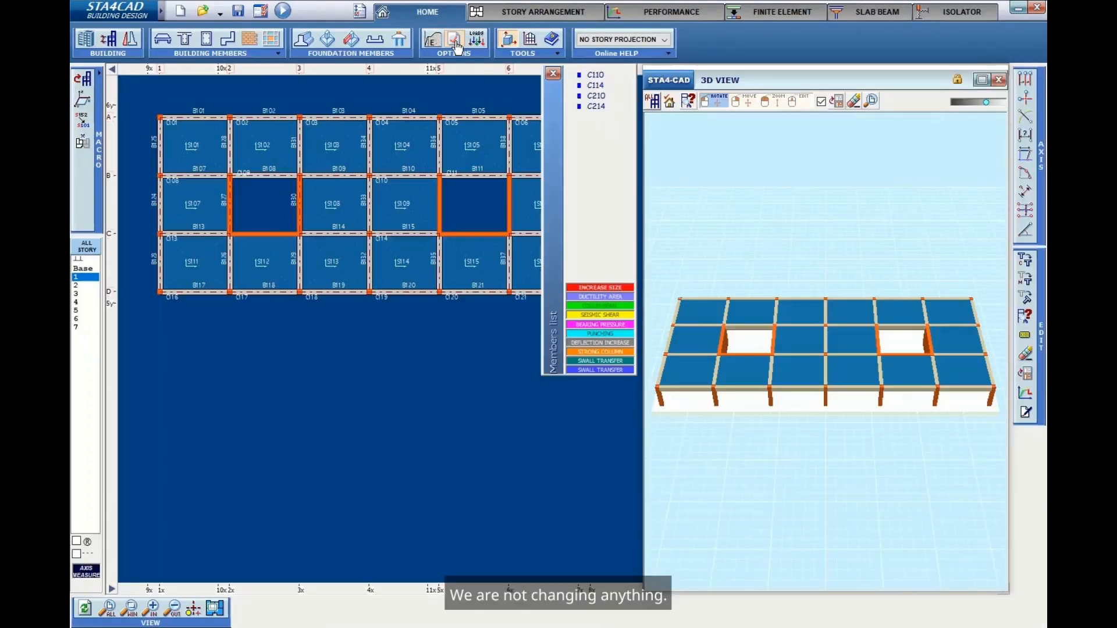
{"action": "left_click", "coordinate": [454, 40]}
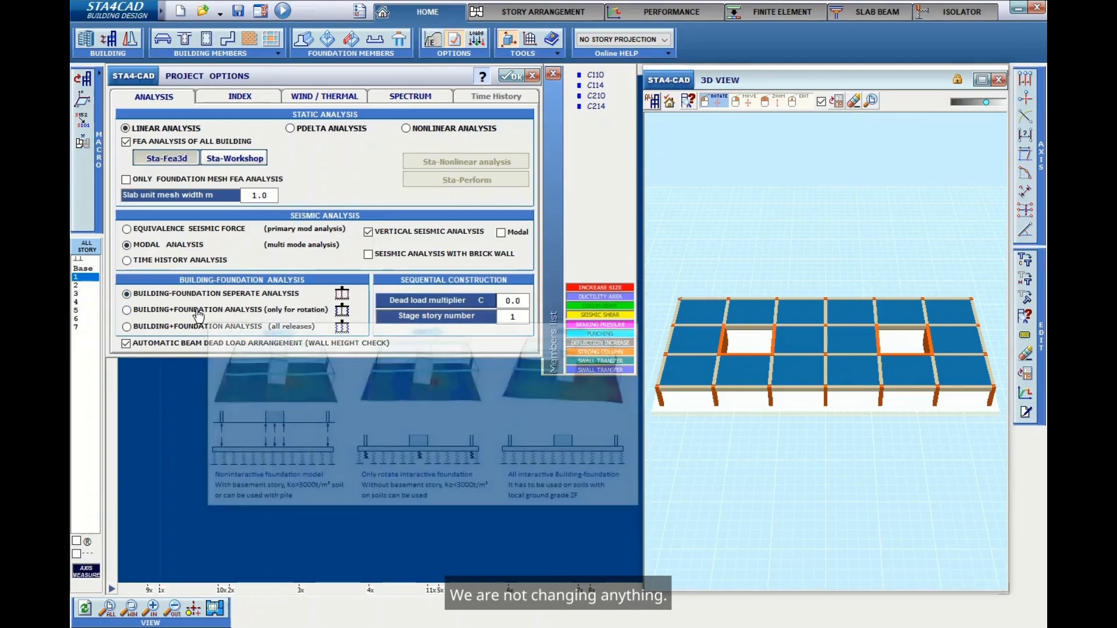
{"action": "left_click", "coordinate": [197, 310]}
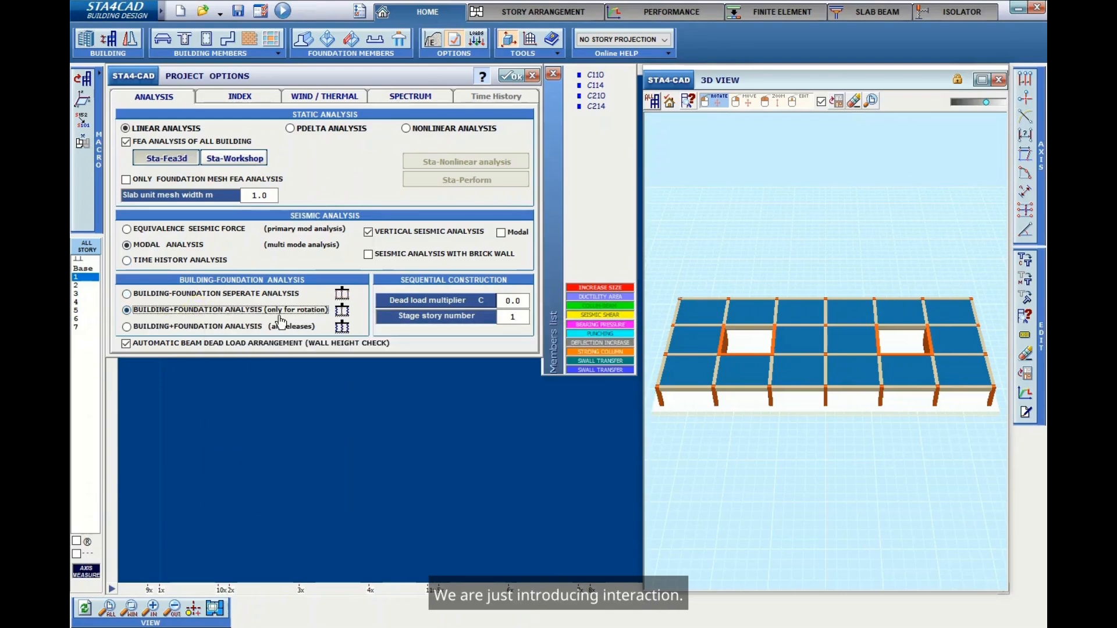
{"action": "left_click", "coordinate": [531, 76]}
Save the project as TEMEL2 in the TEMEL DATA folder.
{"action": "left_click", "coordinate": [238, 10]}
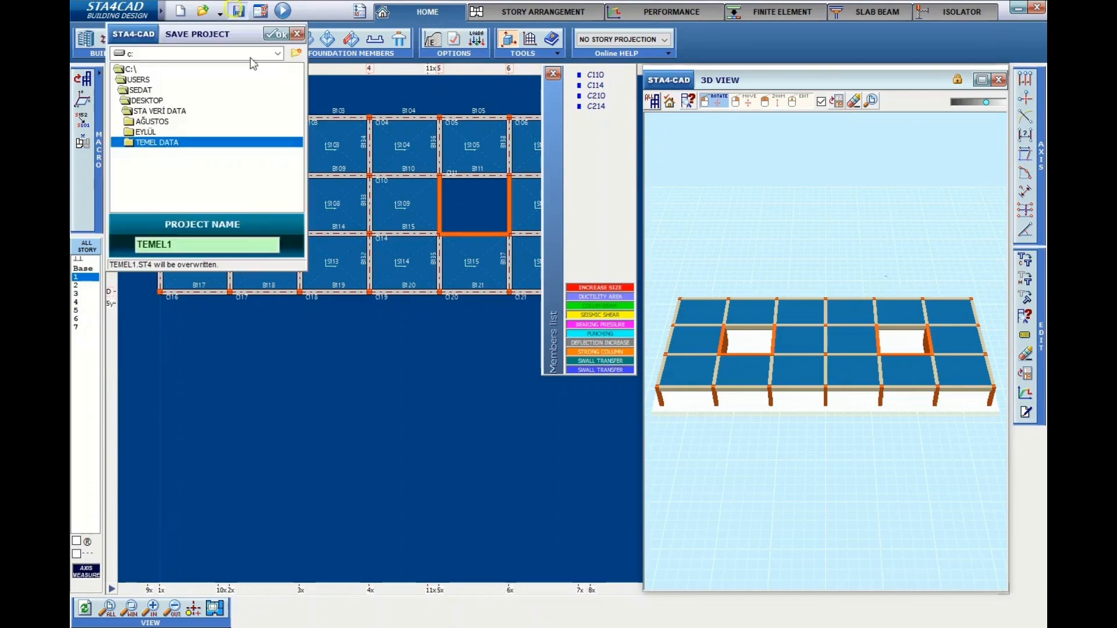
{"action": "left_click", "coordinate": [239, 243]}
{"action": "key", "text": "BackSpace"}
{"action": "type", "text": "2"}
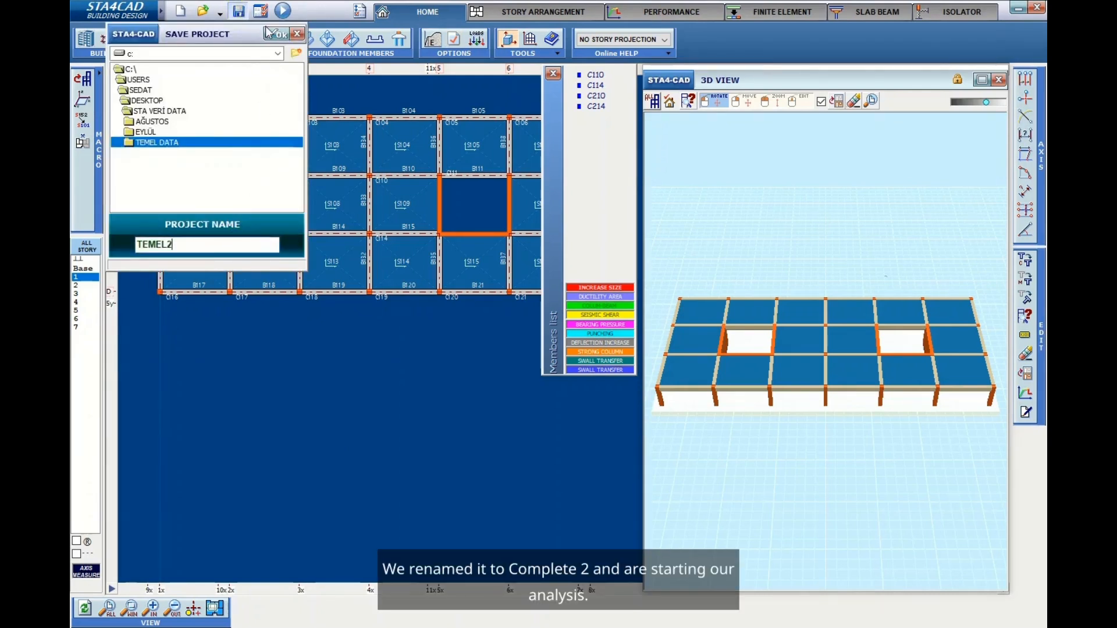
{"action": "left_click", "coordinate": [276, 36]}
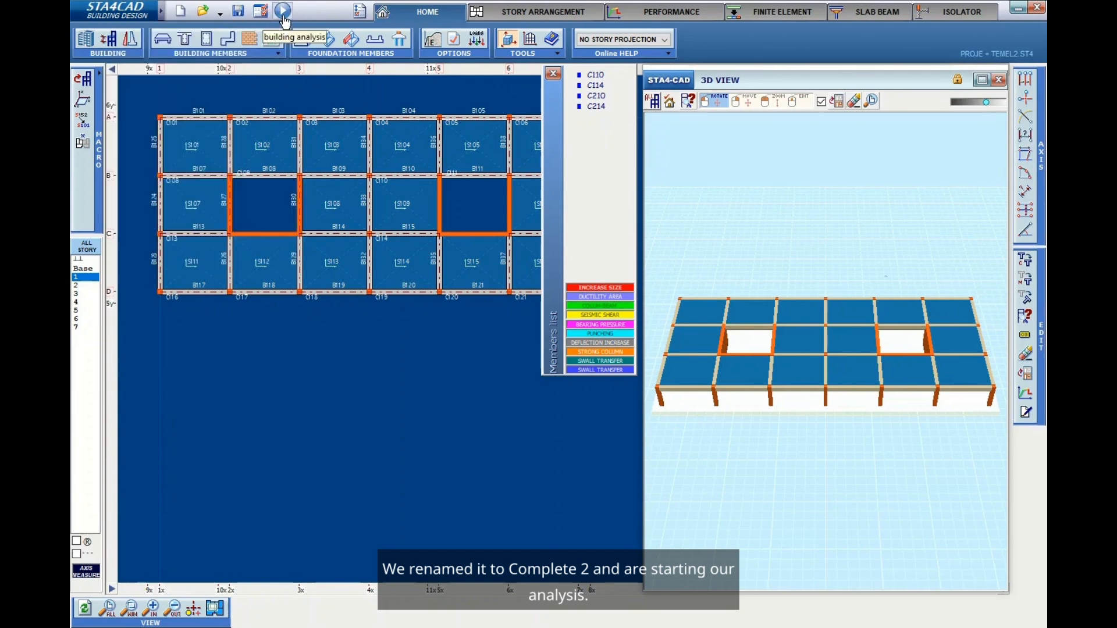
Run the STA4 building analysis on TEMEL2, then close the seismic report and inspect the building in 3D.
{"action": "left_click", "coordinate": [283, 11]}
{"action": "left_click", "coordinate": [235, 168]}
{"action": "left_click", "coordinate": [235, 168]}
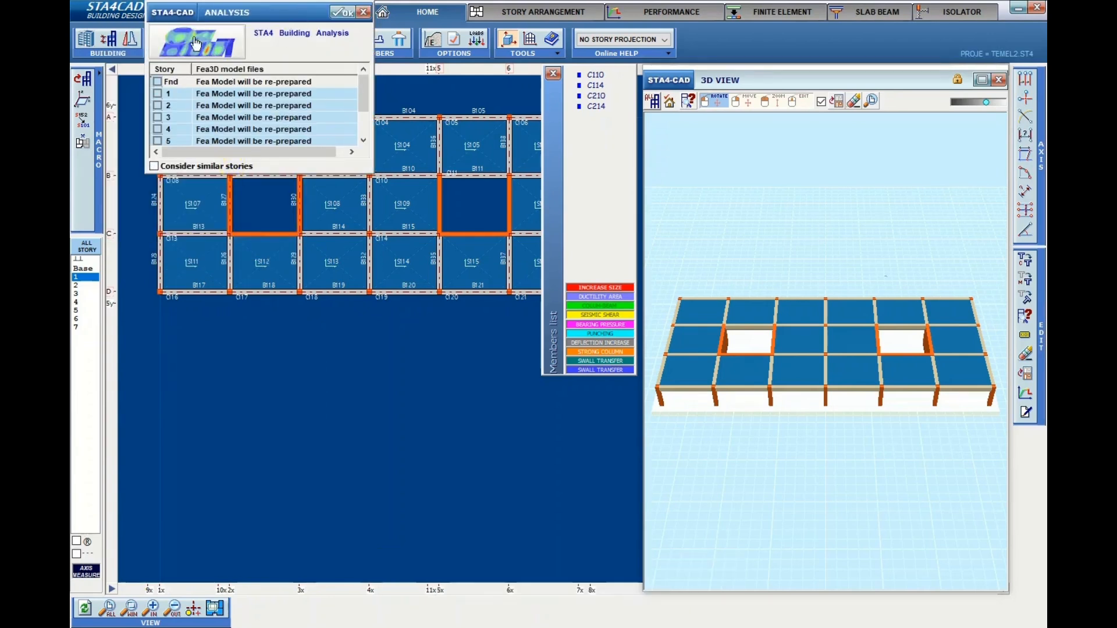
{"action": "left_click", "coordinate": [714, 409]}
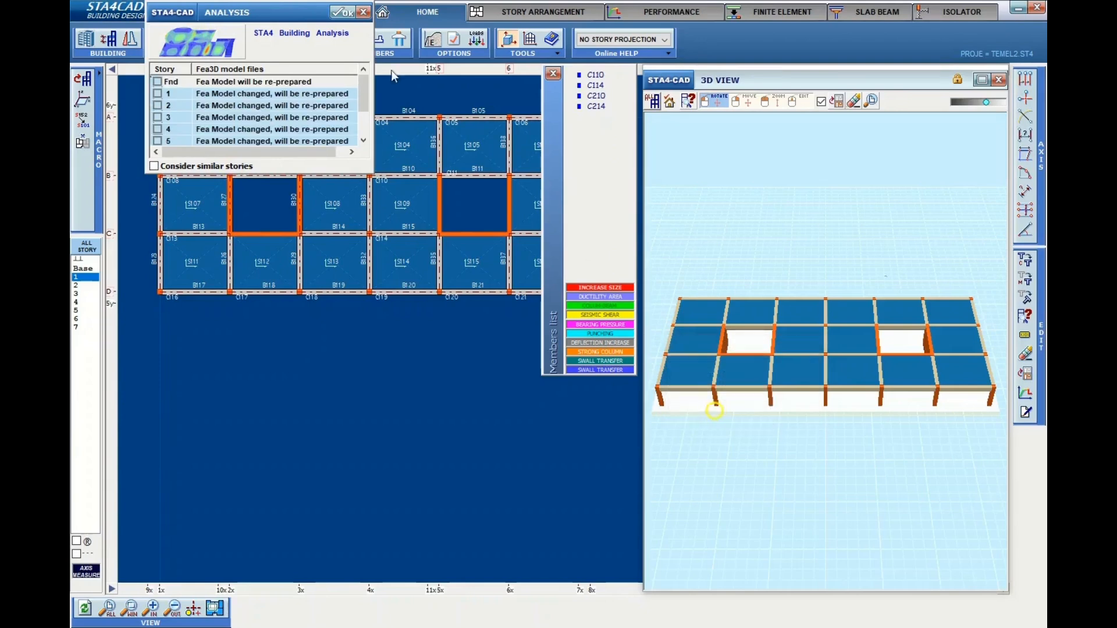
{"action": "left_click", "coordinate": [341, 14]}
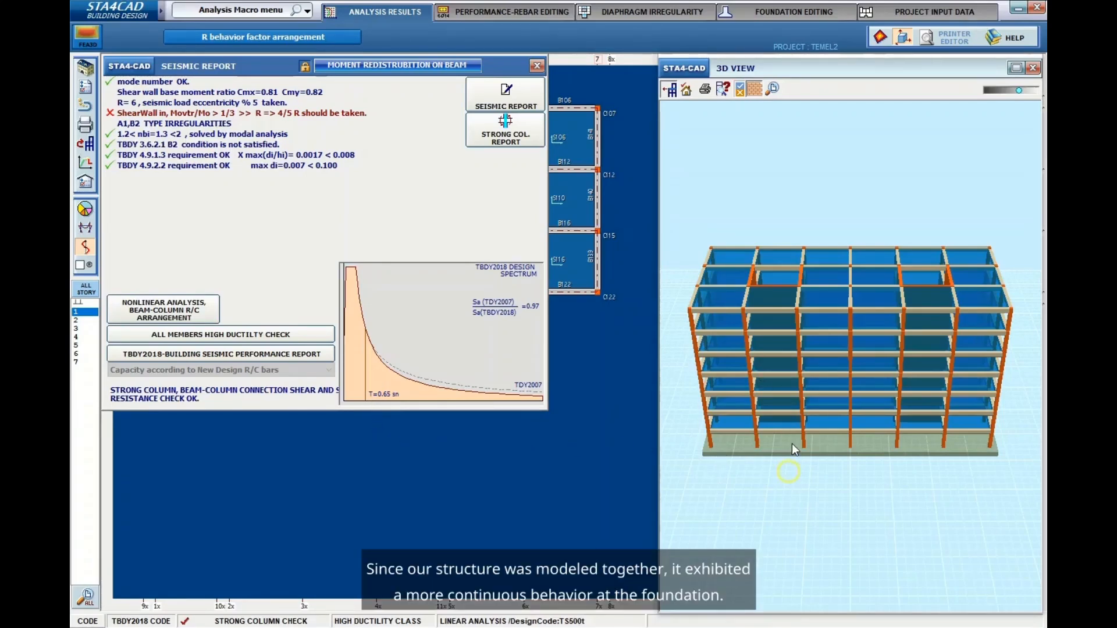
{"action": "left_click", "coordinate": [537, 65]}
{"action": "left_click_drag", "start_coordinate": [778, 488], "coordinate": [792, 467]}
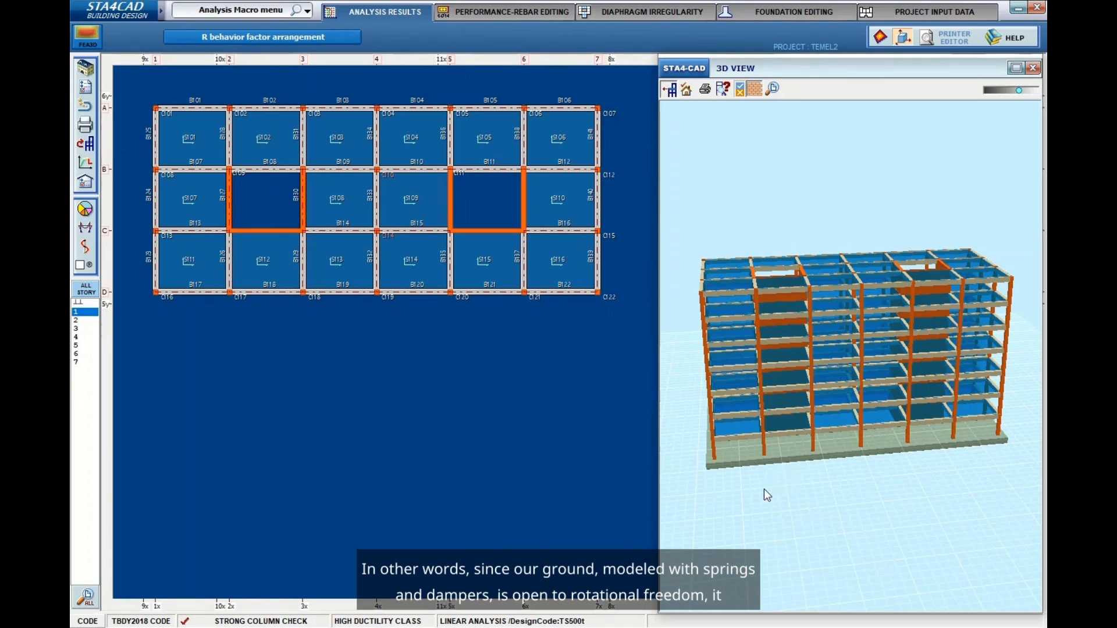
Recheck the structure's period in the seismic report and examine the design results of shear wall C109 on story 1.
{"action": "left_click", "coordinate": [85, 248]}
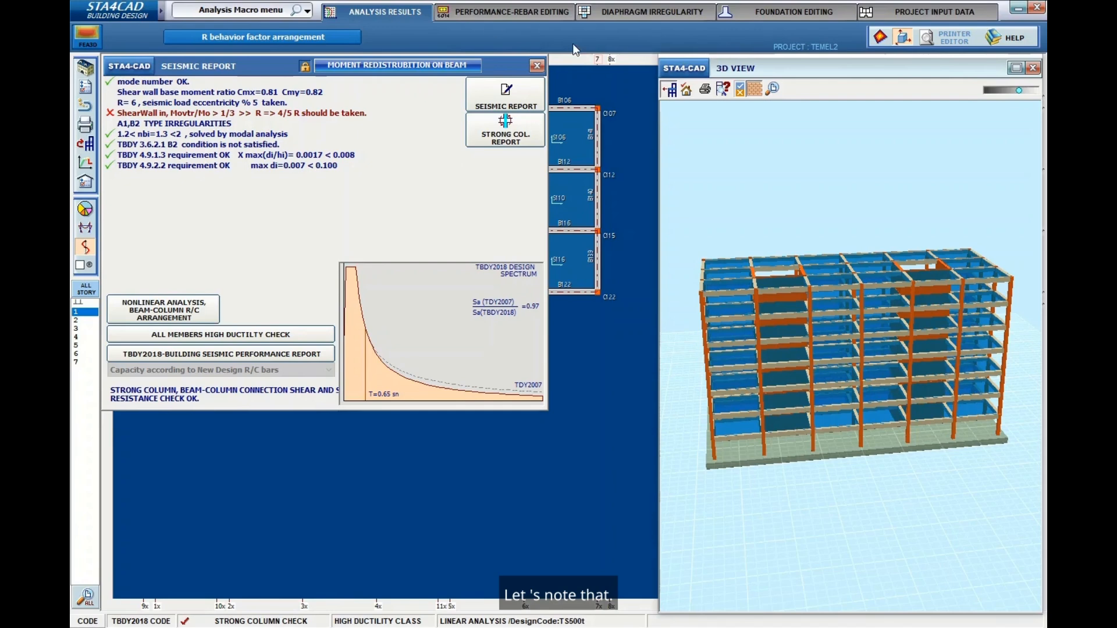
{"action": "left_click", "coordinate": [537, 65]}
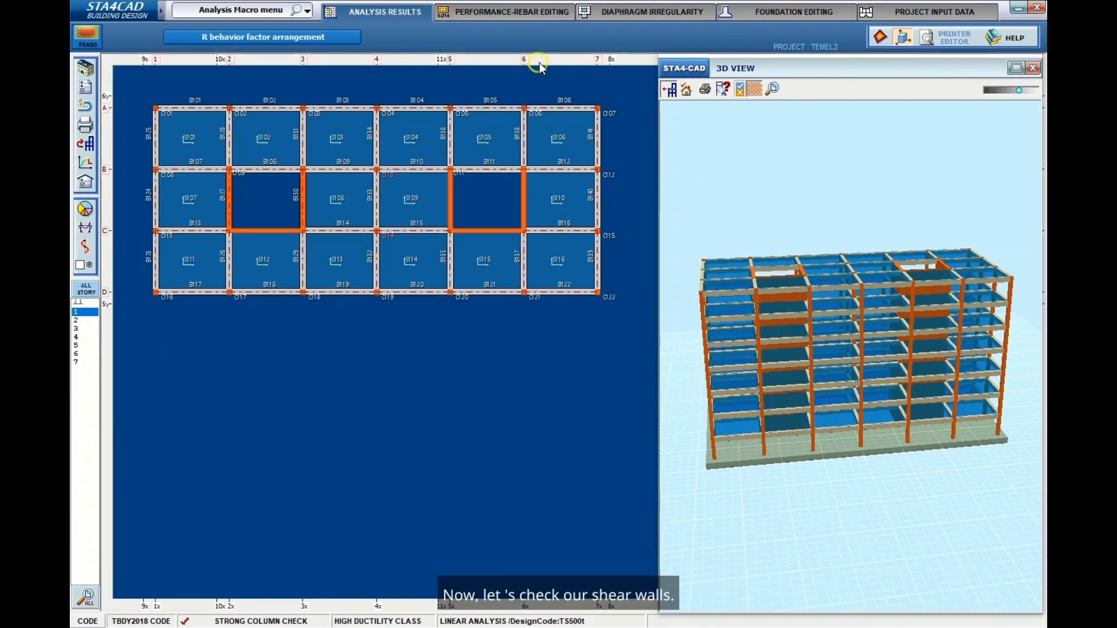
{"action": "left_click", "coordinate": [228, 192]}
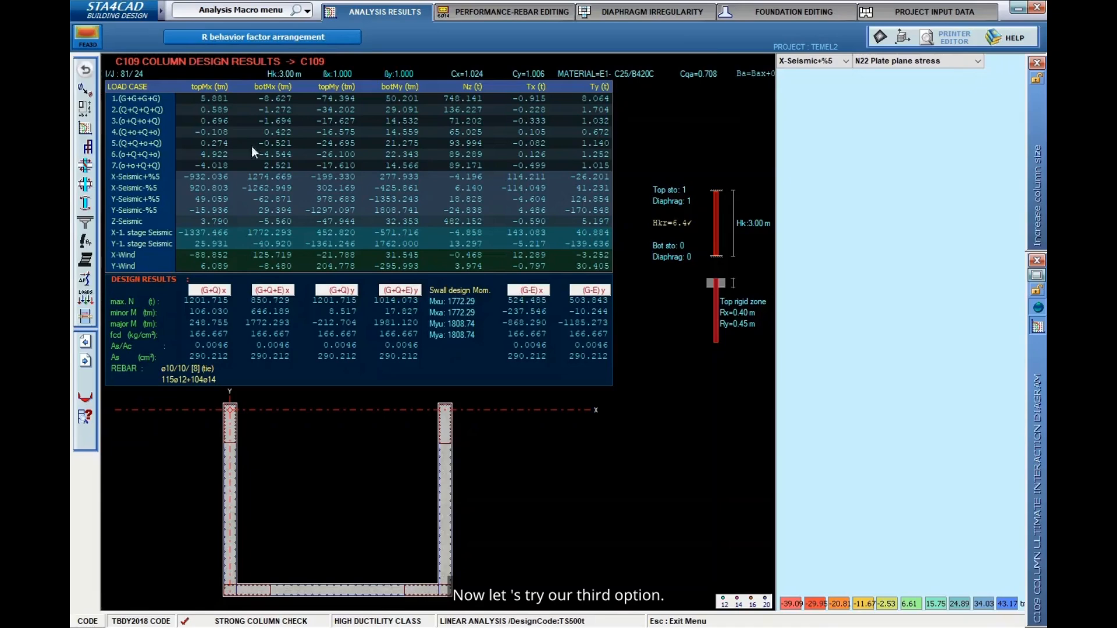
{"action": "left_click", "coordinate": [86, 71]}
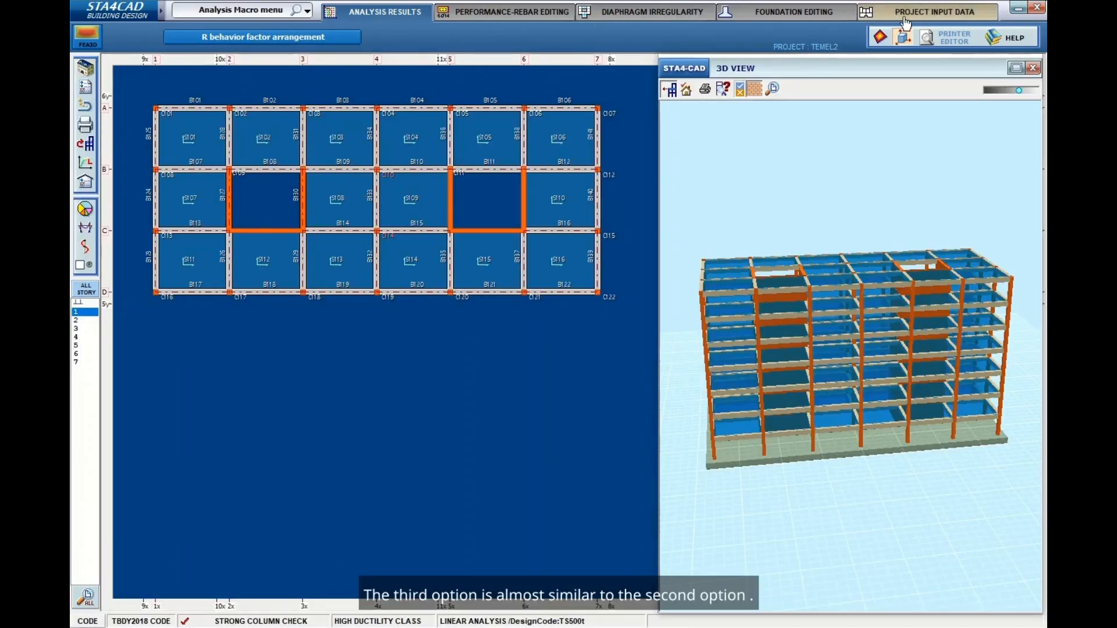
Return to the project input data and set the building-foundation analysis to Building+Foundation Analysis (all releases).
{"action": "left_click", "coordinate": [906, 14]}
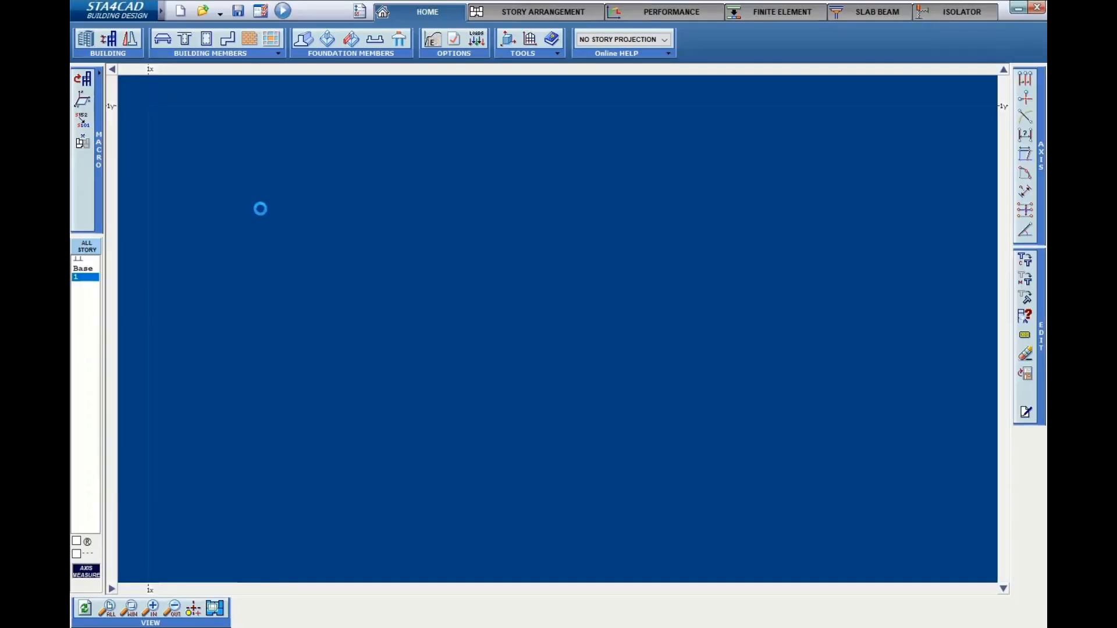
{"action": "left_click", "coordinate": [454, 39]}
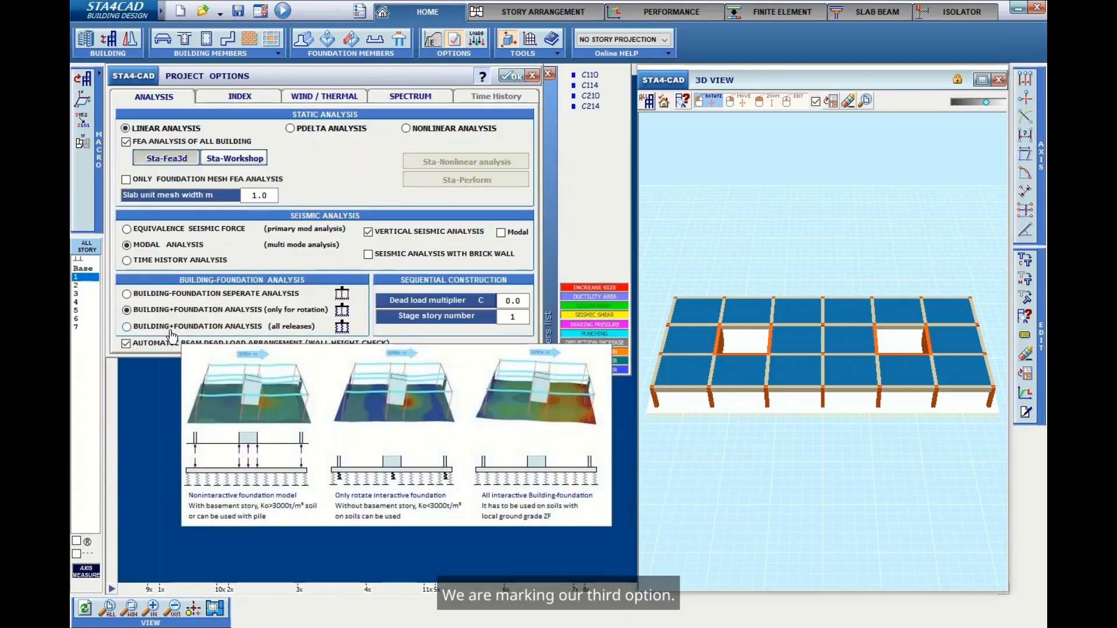
{"action": "left_click", "coordinate": [173, 328]}
{"action": "left_click", "coordinate": [511, 76]}
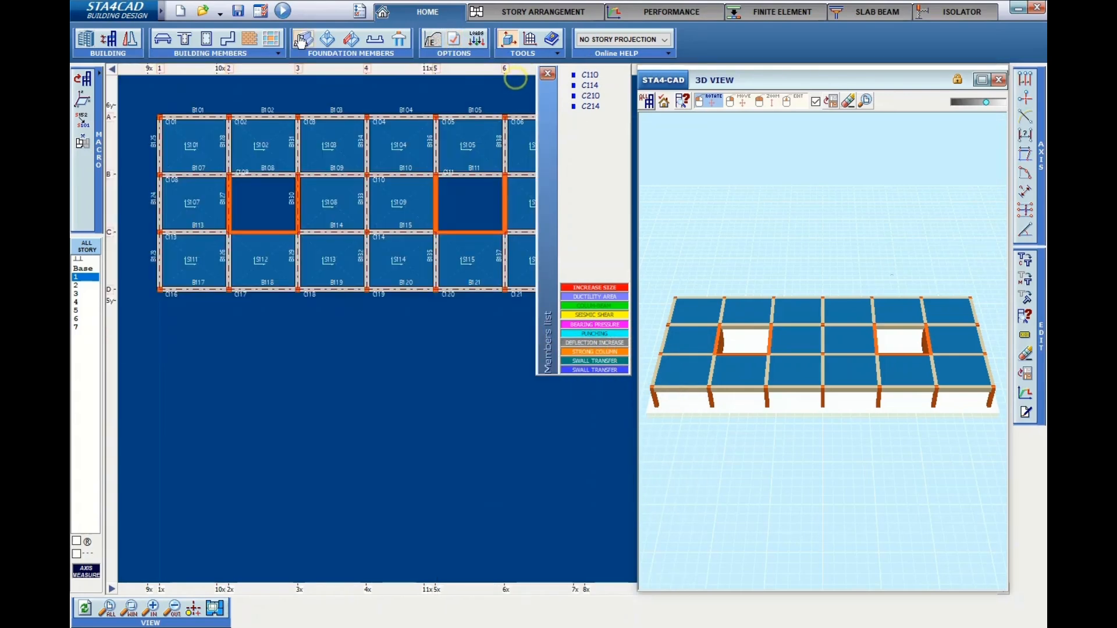
Save the project as TEMEL3 in the TEMEL DATA folder.
{"action": "left_click", "coordinate": [238, 11]}
{"action": "left_click", "coordinate": [204, 243]}
{"action": "key", "text": "BackSpace"}
{"action": "type", "text": "3"}
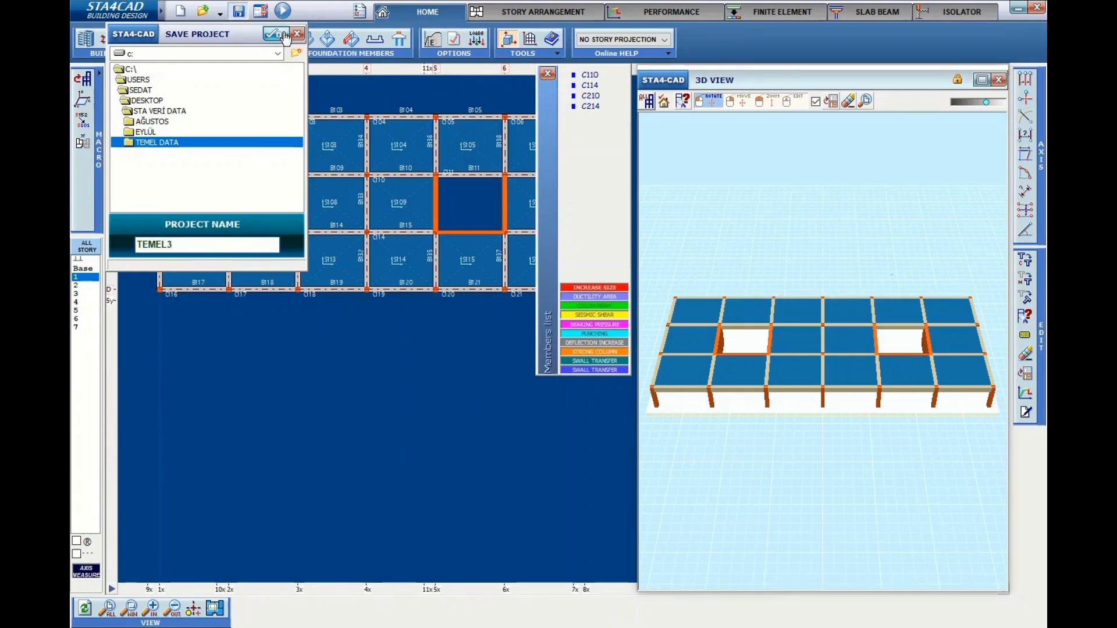
{"action": "left_click", "coordinate": [284, 37]}
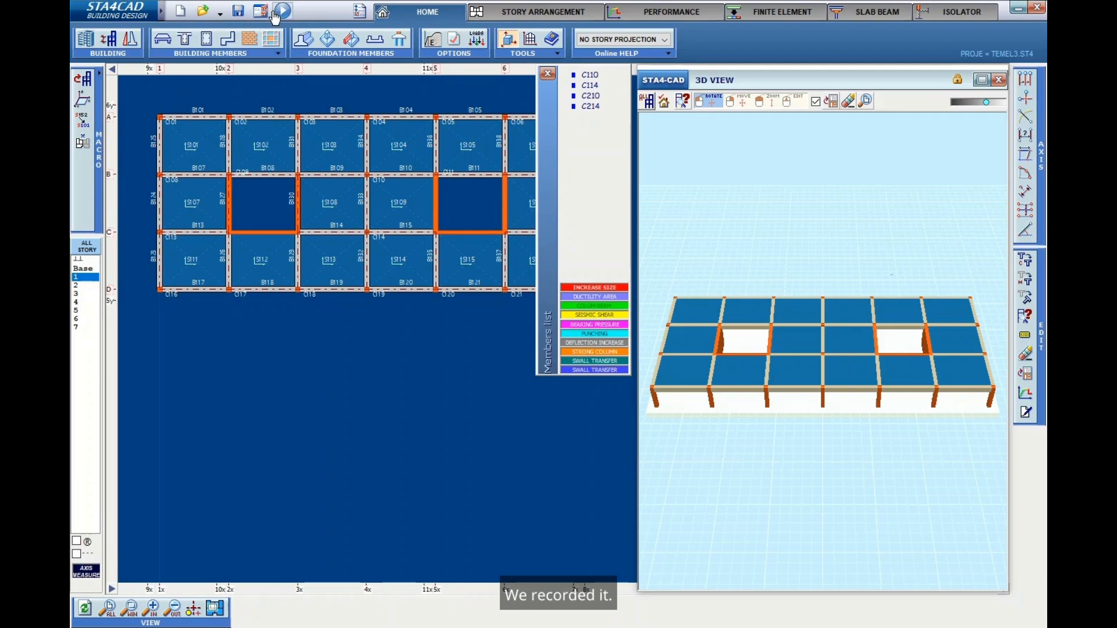
Run the STA4 building analysis on TEMEL3 and close the seismic report after reading the structure's period.
{"action": "left_click", "coordinate": [188, 168]}
{"action": "left_click", "coordinate": [343, 13]}
{"action": "left_click", "coordinate": [705, 407]}
{"action": "left_click", "coordinate": [339, 11]}
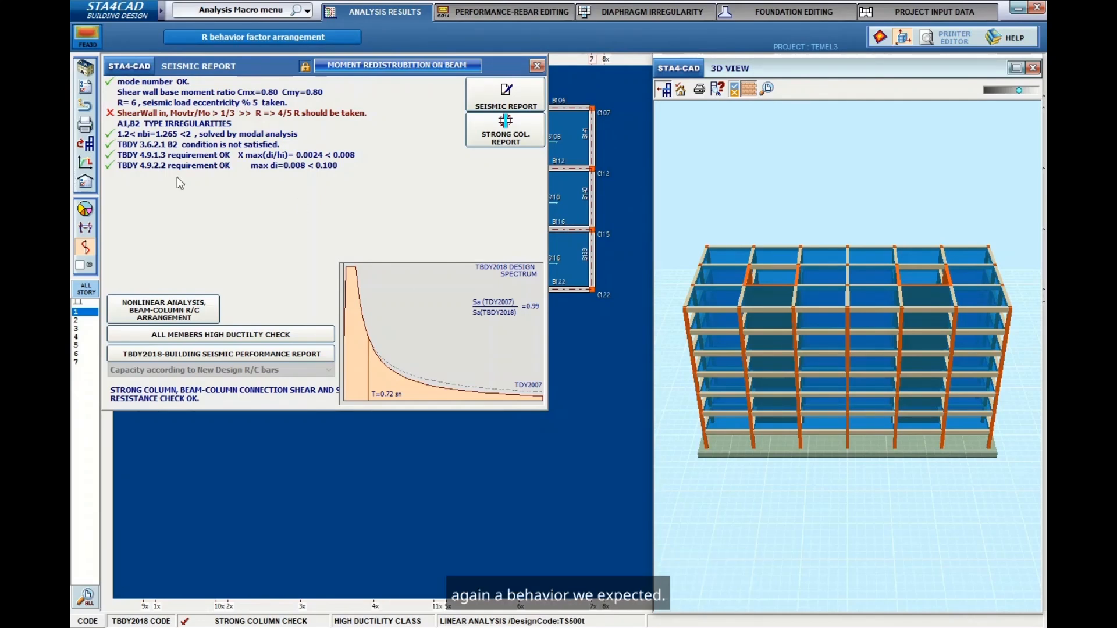
{"action": "left_click", "coordinate": [537, 65]}
Review the building data summary of TEMEL3 and examine the design results of shear wall C109 on story 1.
{"action": "left_click", "coordinate": [85, 67]}
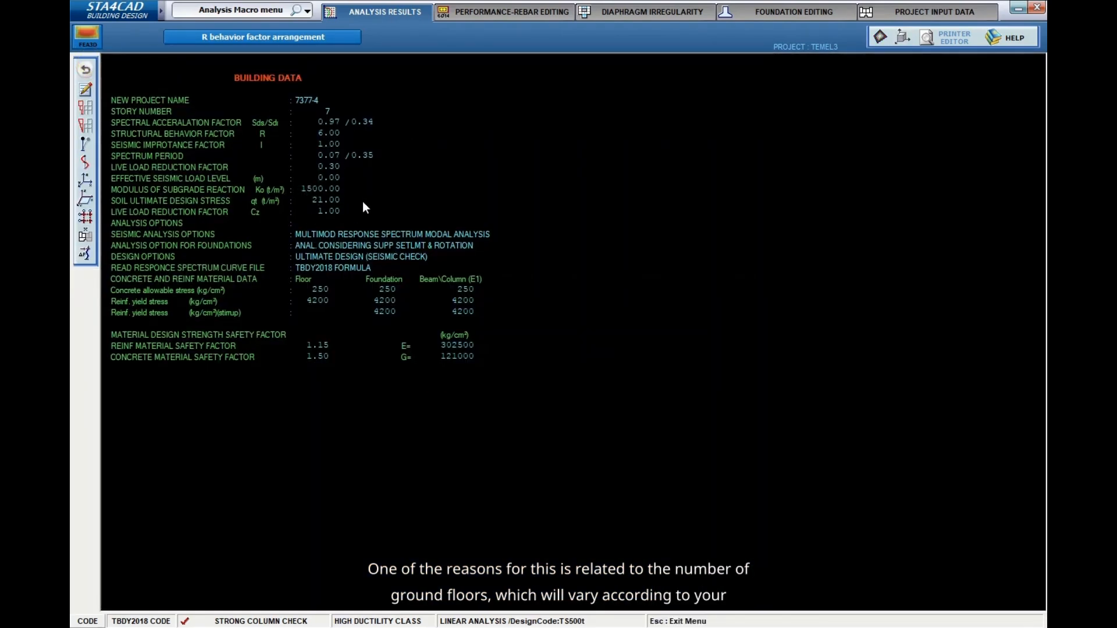
{"action": "left_click", "coordinate": [85, 67]}
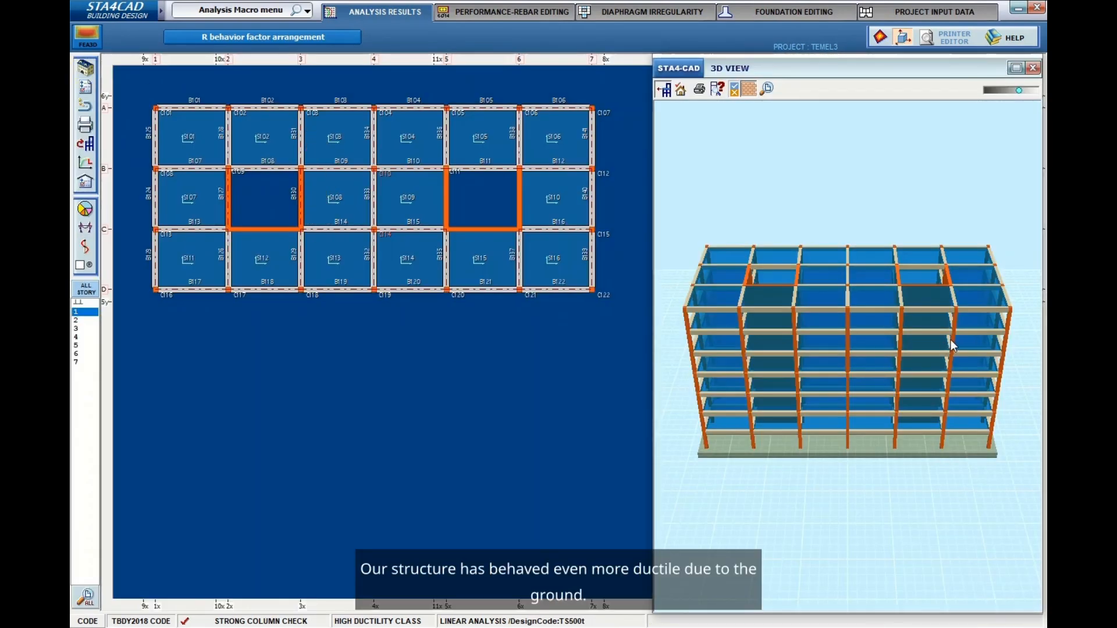
{"action": "left_click", "coordinate": [302, 211]}
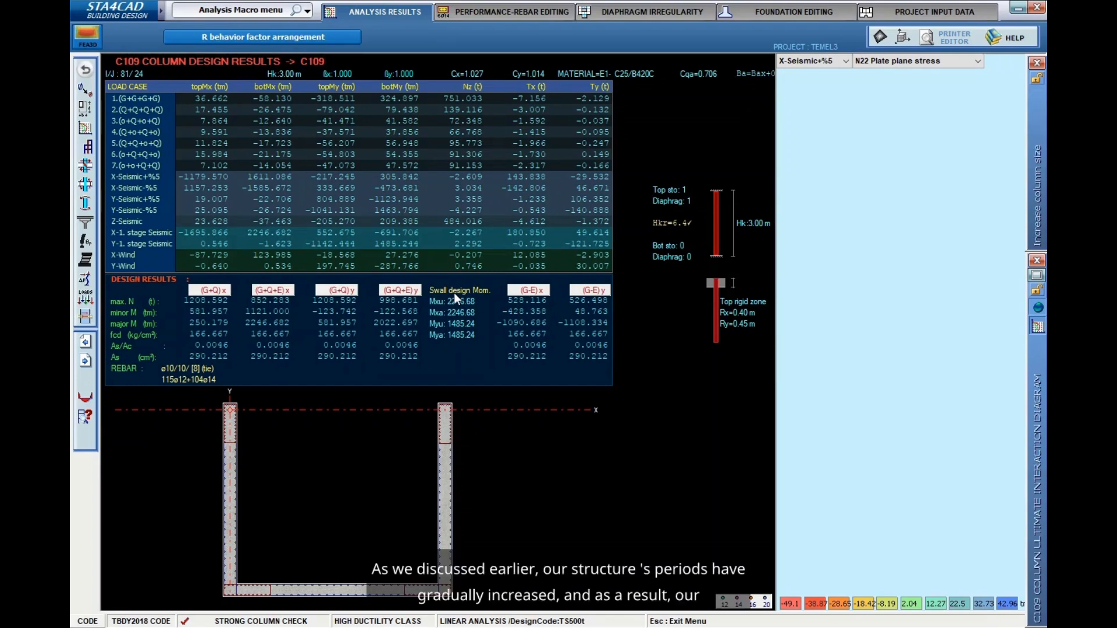
{"action": "left_click", "coordinate": [85, 70]}
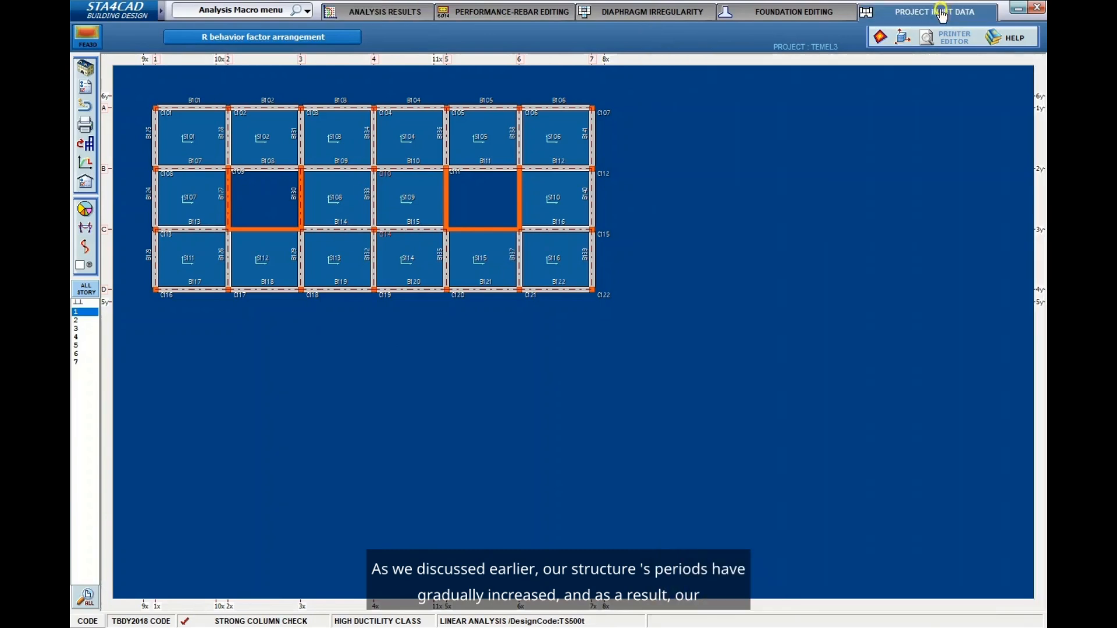
Leave the TEMEL3 analysis results and open the mat foundation analysis and design by FEA module.
{"action": "left_click", "coordinate": [935, 11]}
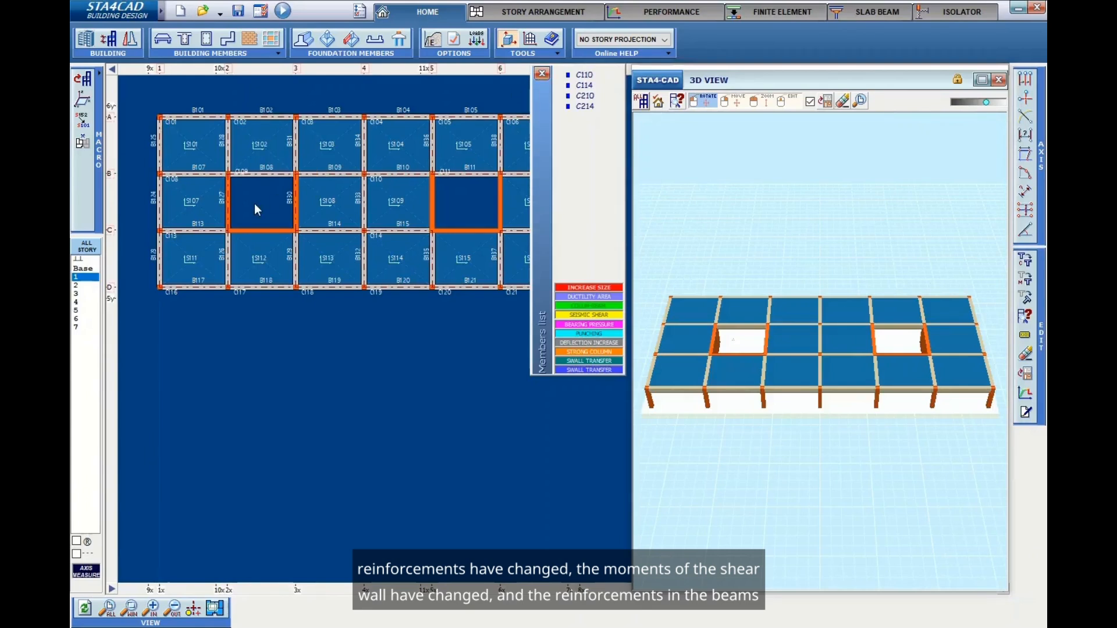
{"action": "left_click", "coordinate": [542, 73]}
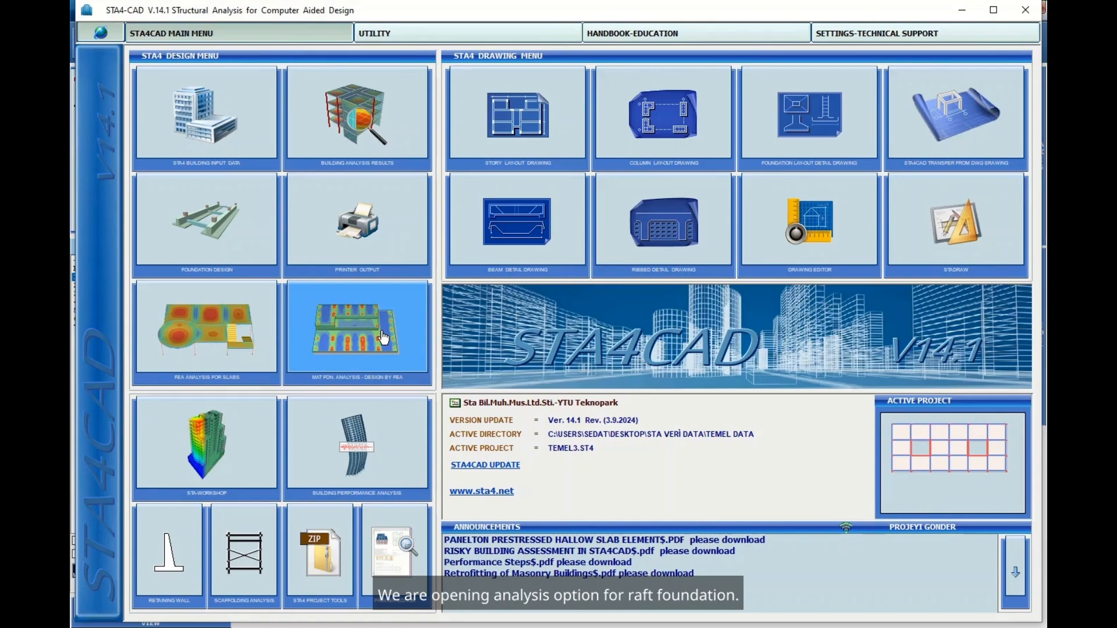
{"action": "left_click", "coordinate": [382, 332]}
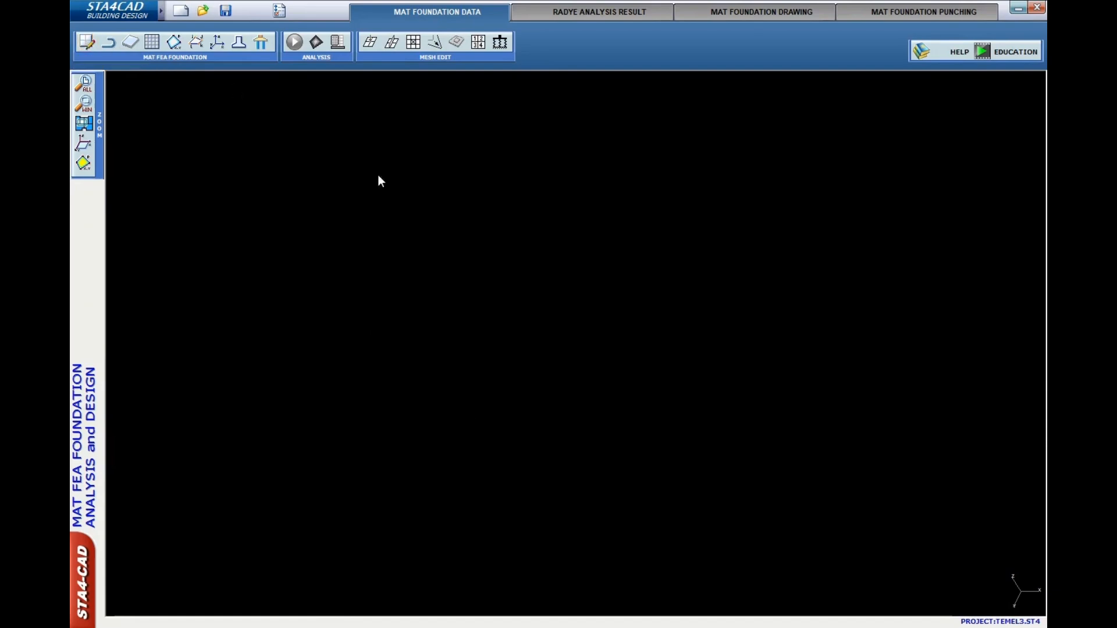
Open the mat foundation properties and review the unit mesh width and the Winkler spring arrangement options.
{"action": "left_click", "coordinate": [89, 42]}
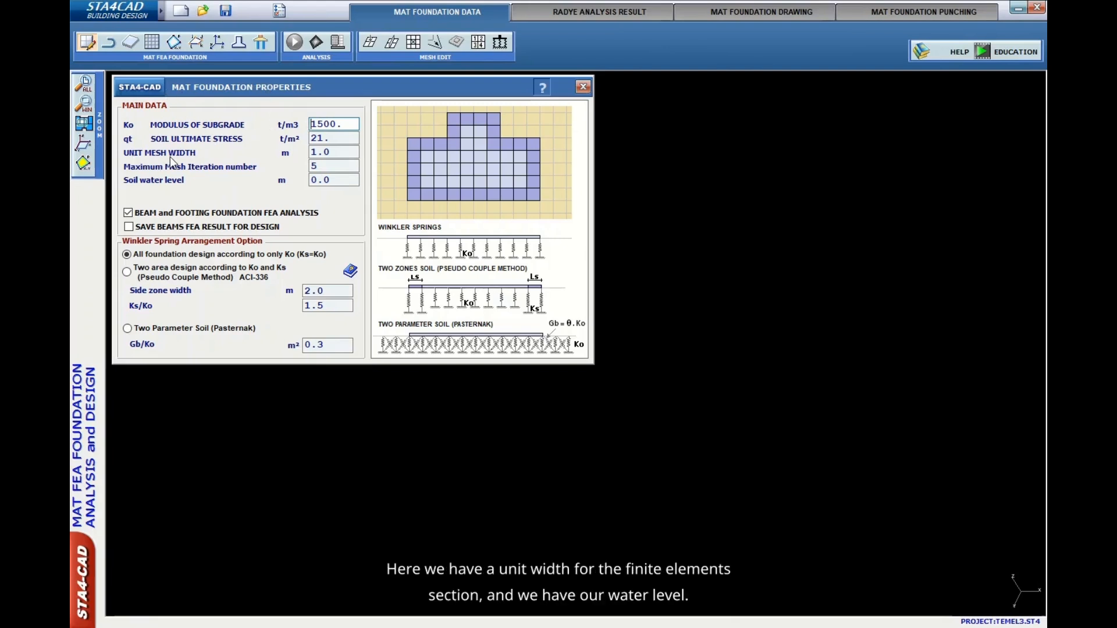
{"action": "left_click", "coordinate": [329, 152]}
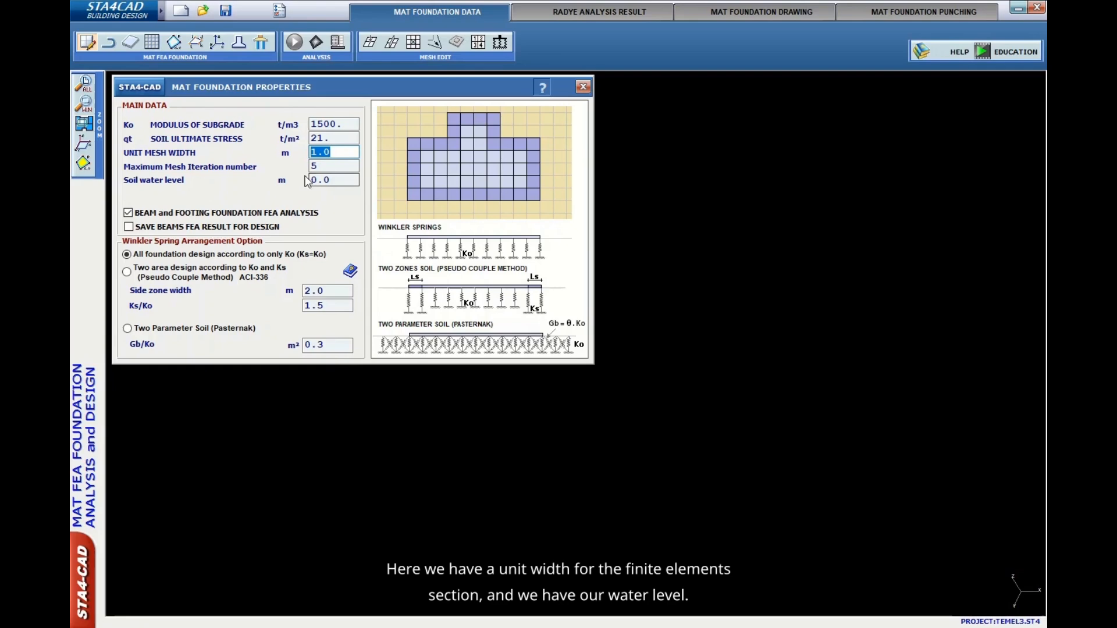
{"action": "mouse_move", "coordinate": [202, 277]}
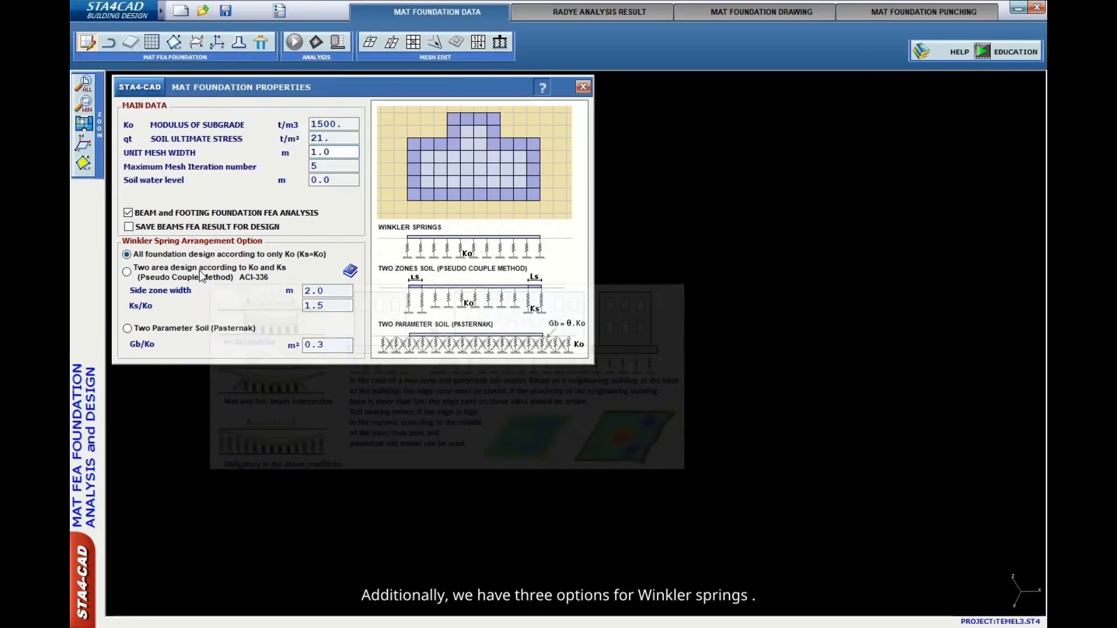
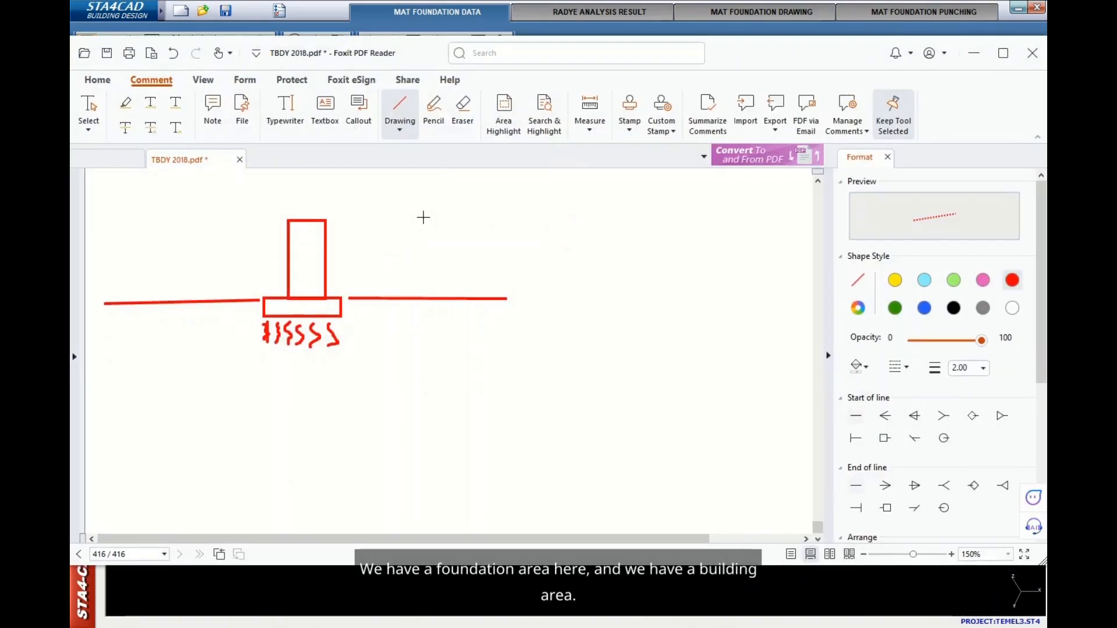
In the TBDY 2018.pdf foundation sketch, pencil soil springs on both sides of the footing and a settlement curve running beneath it.
{"action": "left_click_drag", "start_coordinate": [579, 53], "coordinate": [781, 60]}
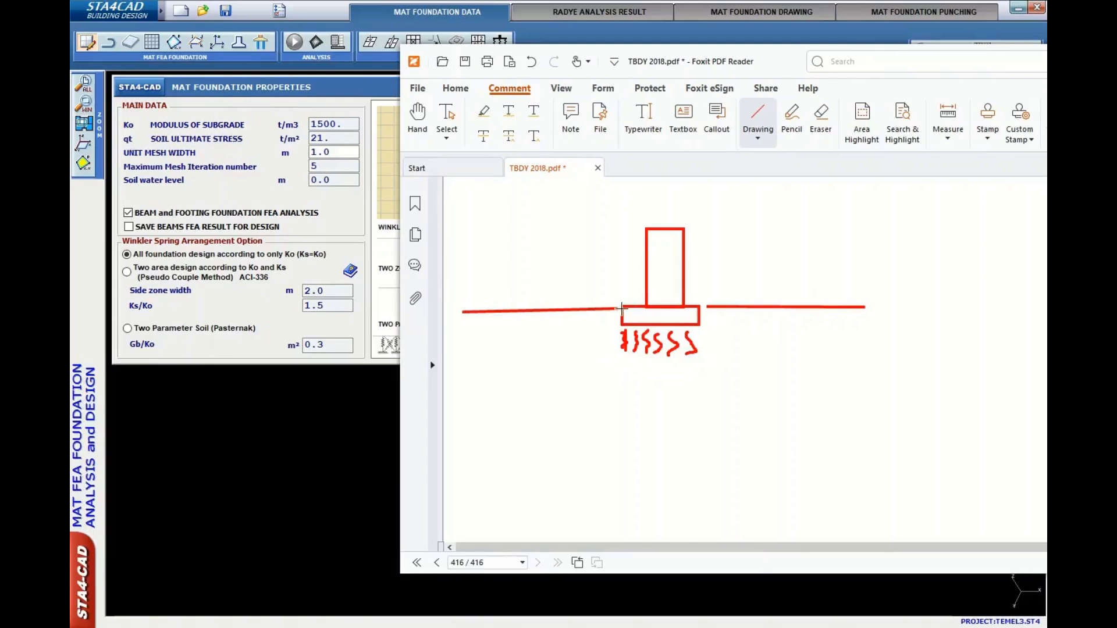
{"action": "left_click_drag", "start_coordinate": [600, 321], "coordinate": [597, 331]}
{"action": "left_click", "coordinate": [791, 119]}
{"action": "left_click_drag", "start_coordinate": [592, 341], "coordinate": [609, 316]}
{"action": "left_click_drag", "start_coordinate": [713, 316], "coordinate": [723, 336]}
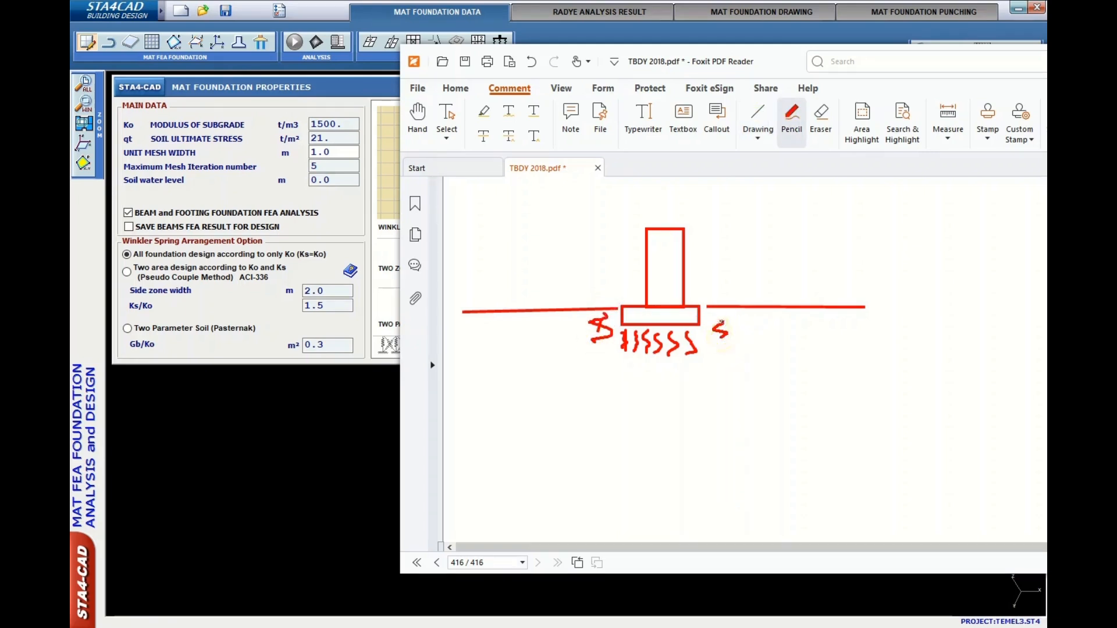
{"action": "mouse_move", "coordinate": [569, 352]}
{"action": "left_mouse_down"}
{"action": "mouse_move", "coordinate": [599, 314]}
{"action": "mouse_move", "coordinate": [558, 317]}
{"action": "mouse_move", "coordinate": [576, 334]}
{"action": "left_mouse_up"}
{"action": "left_click_drag", "start_coordinate": [724, 326], "coordinate": [740, 347]}
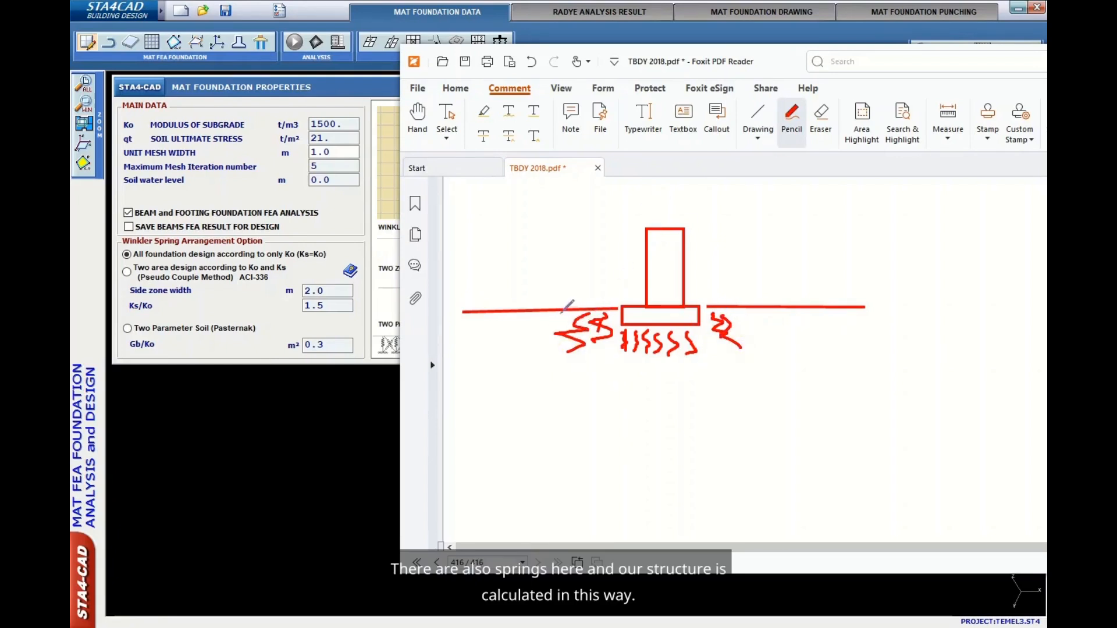
{"action": "mouse_move", "coordinate": [581, 310]}
{"action": "left_mouse_down"}
{"action": "mouse_move", "coordinate": [690, 319]}
{"action": "mouse_move", "coordinate": [777, 300]}
{"action": "left_mouse_up"}
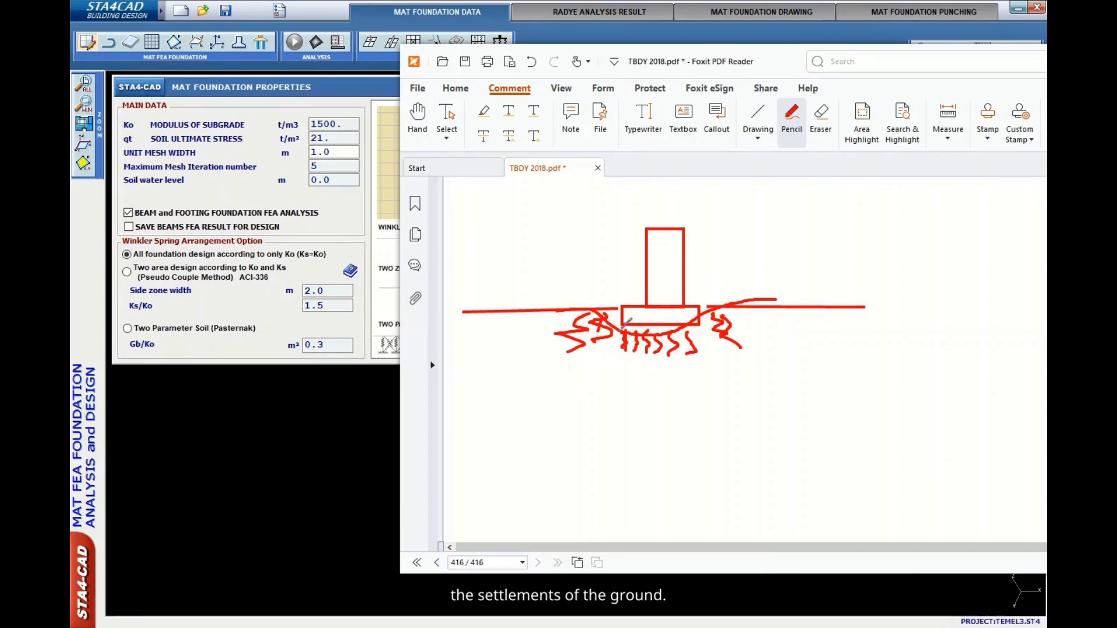
Switch back to STA4-CAD and set the Winkler spring arrangement to Two area design according to Ko and Ks (Pseudo Couple Method).
{"action": "left_click", "coordinate": [358, 389]}
{"action": "left_click", "coordinate": [192, 269]}
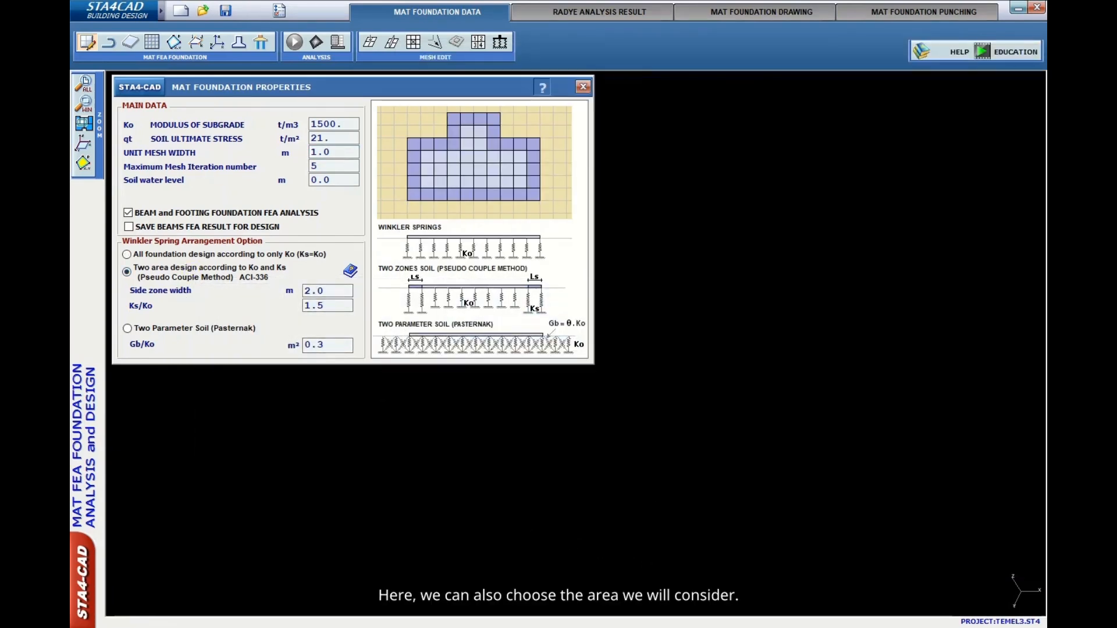
{"action": "key", "text": "alt+Tab"}
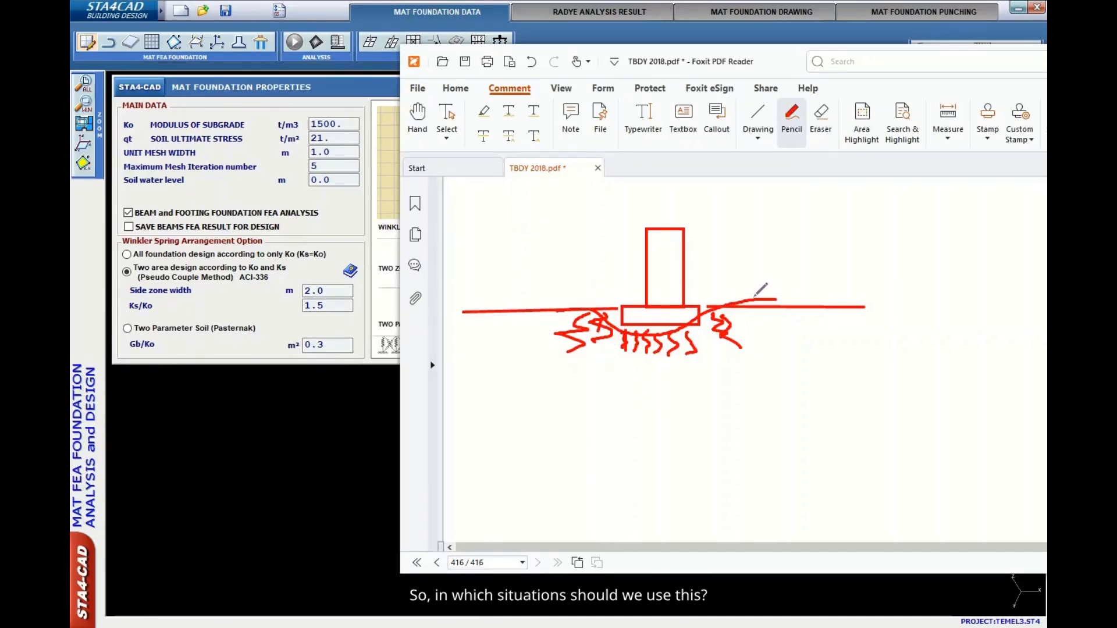
{"action": "left_click", "coordinate": [297, 271]}
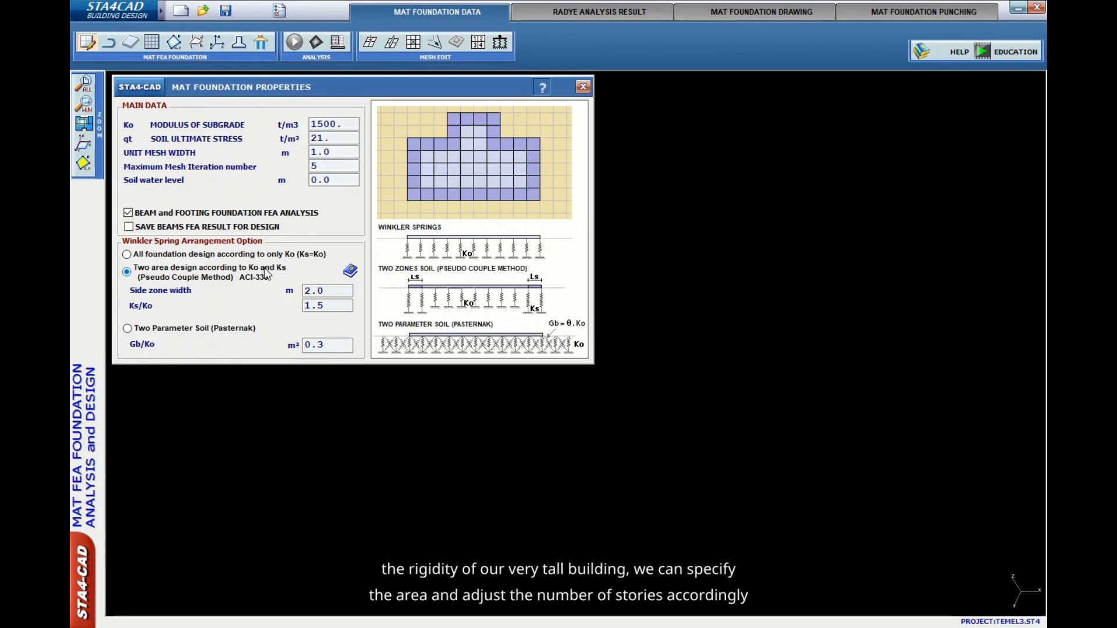
Check the side zone width and Ks/Ko fields and set the Winkler spring arrangement to Two Parameter Soil (Pasternak).
{"action": "double_click", "coordinate": [312, 291]}
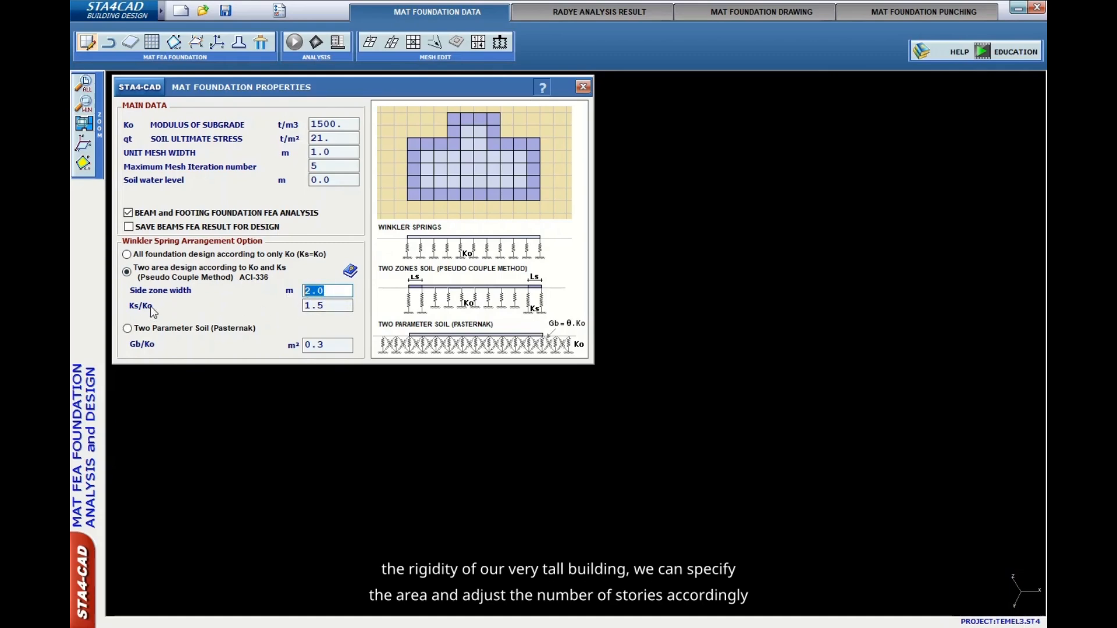
{"action": "left_click", "coordinate": [334, 308]}
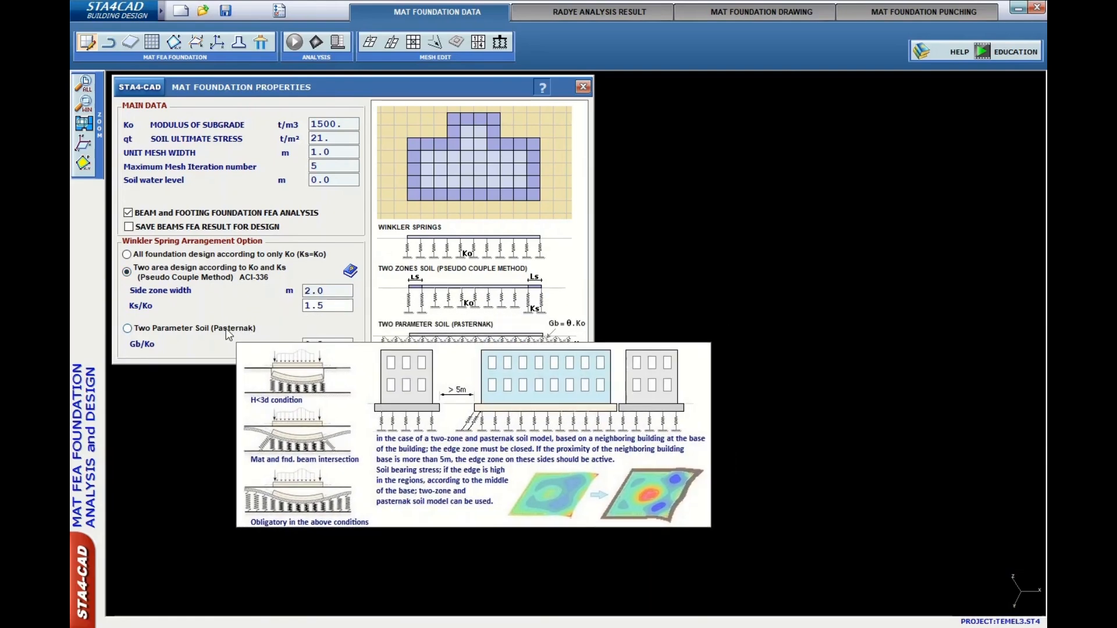
{"action": "left_click", "coordinate": [225, 328]}
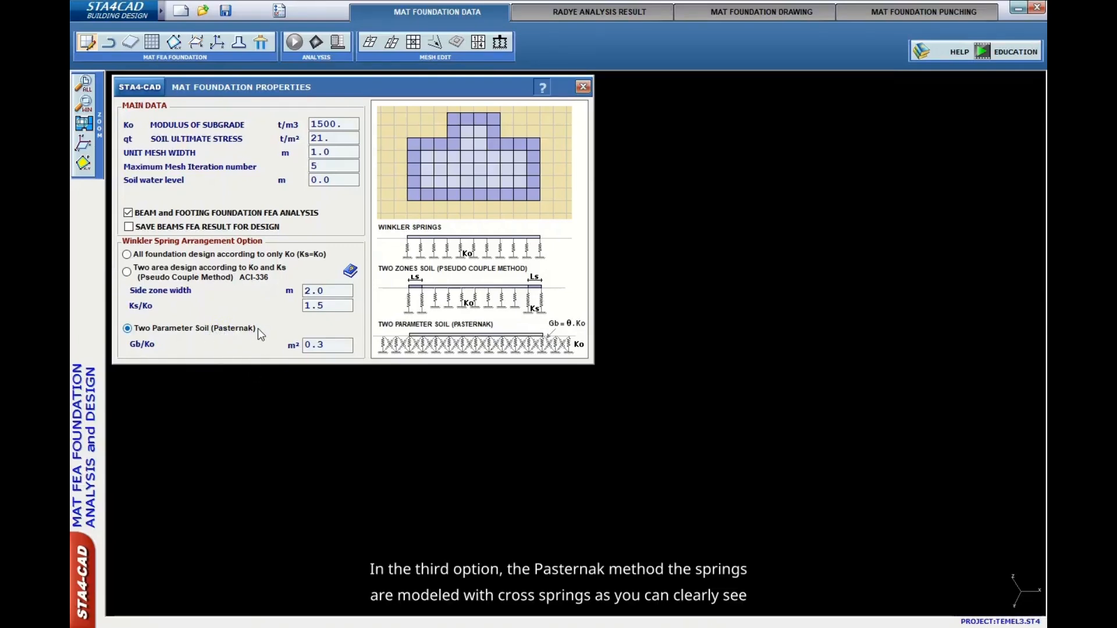
{"action": "key", "text": "alt+Tab"}
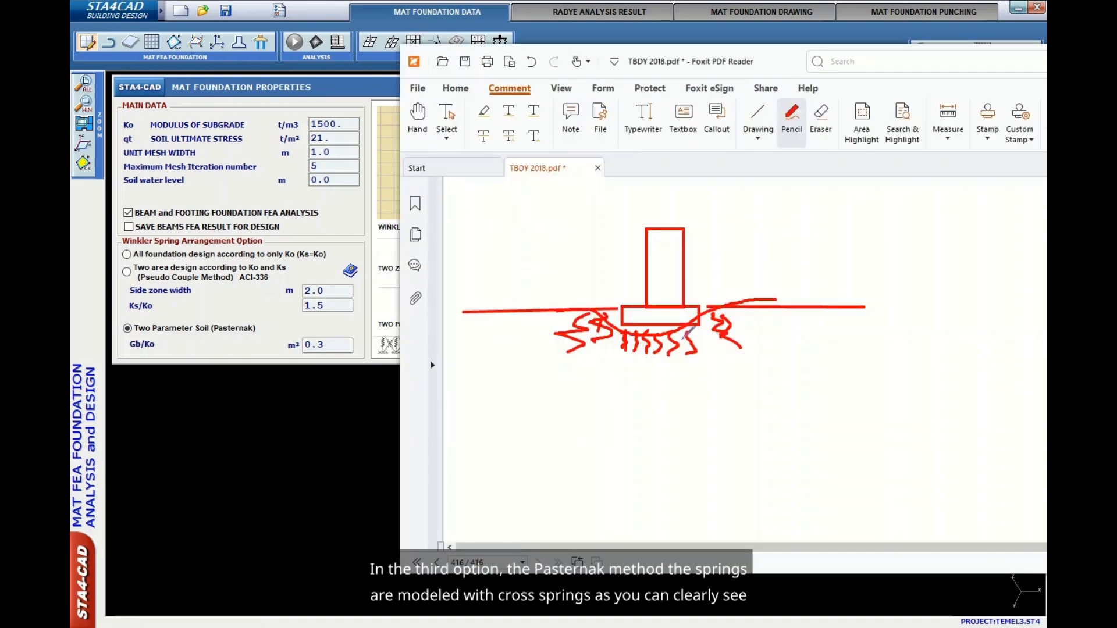
{"action": "left_click", "coordinate": [357, 328]}
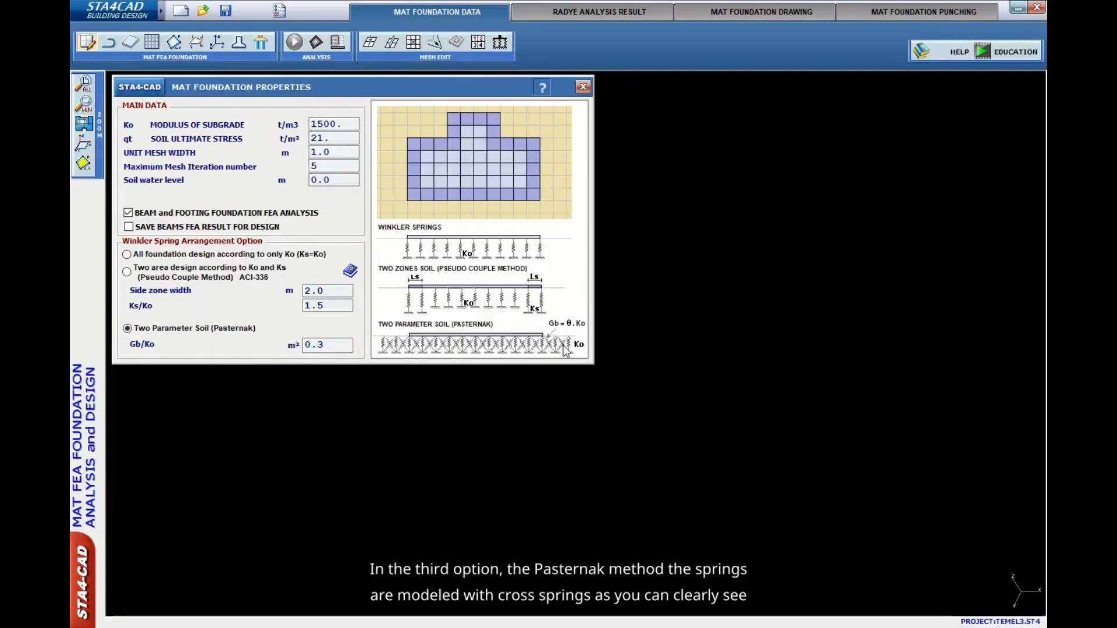
Switch to TBDY 2018.pdf and erase the hand-drawn soil springs and the settlement curve around the footing.
{"action": "key", "text": "alt+Tab"}
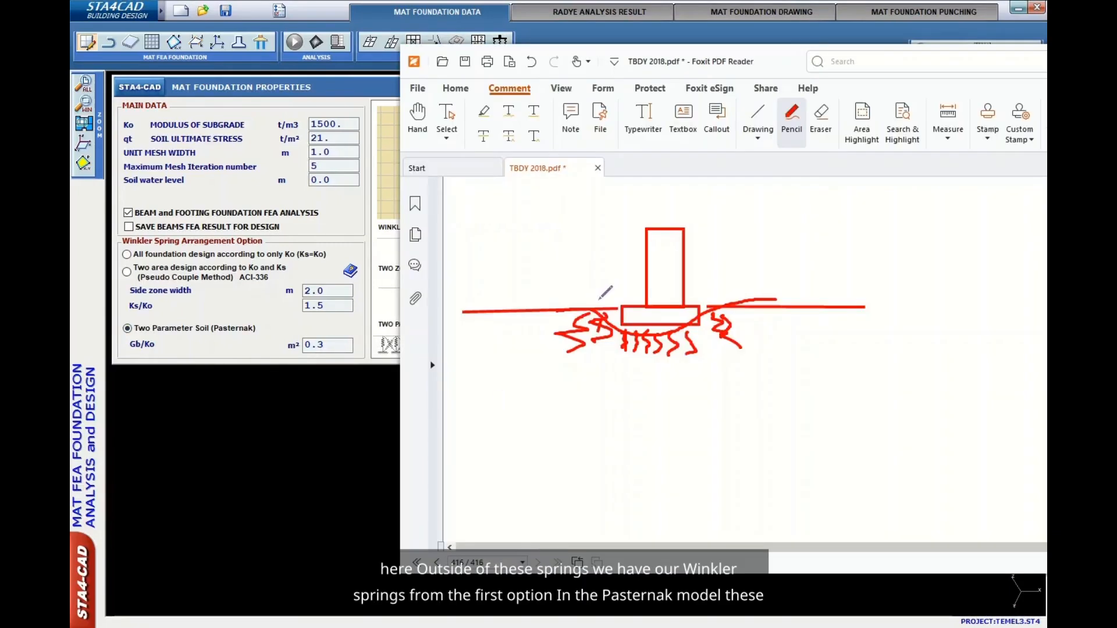
{"action": "left_click", "coordinate": [820, 120]}
{"action": "mouse_move", "coordinate": [721, 317]}
{"action": "left_mouse_down"}
{"action": "mouse_move", "coordinate": [731, 324]}
{"action": "mouse_move", "coordinate": [654, 353]}
{"action": "mouse_move", "coordinate": [573, 332]}
{"action": "mouse_move", "coordinate": [612, 330]}
{"action": "left_mouse_up"}
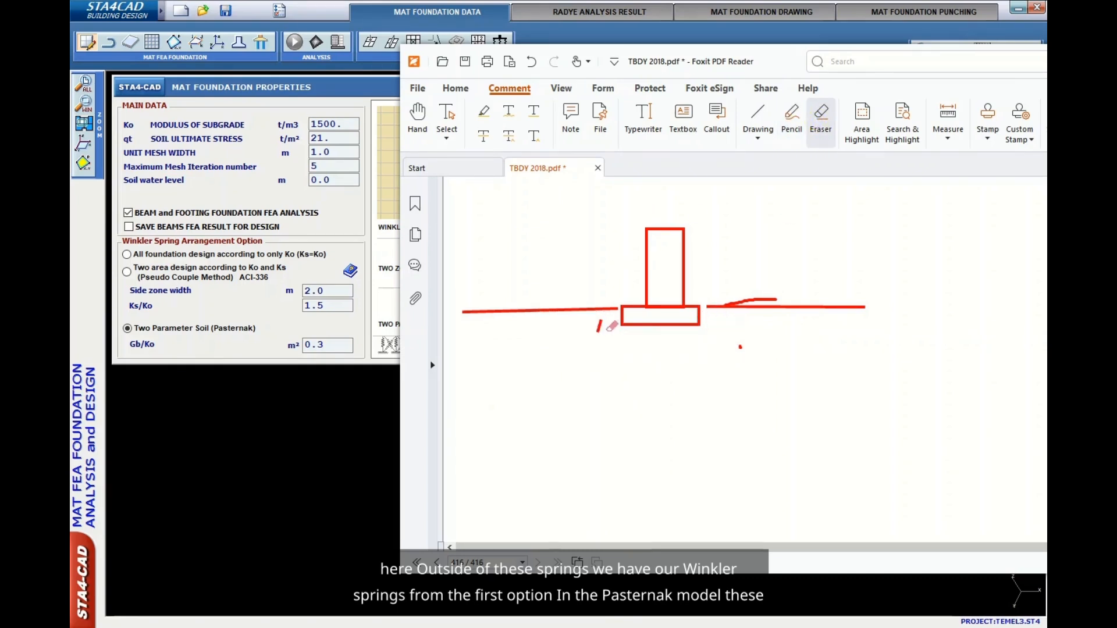
Pencil vertical soil springs beneath the footing and under the ground line on both sides of it.
{"action": "left_click", "coordinate": [791, 119]}
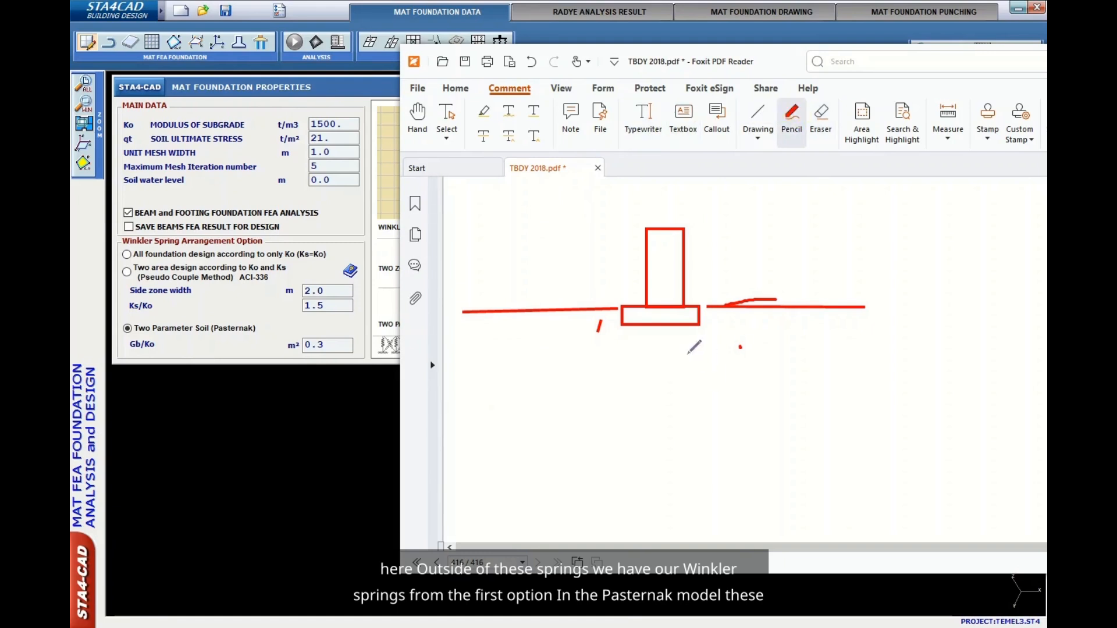
{"action": "mouse_move", "coordinate": [702, 359]}
{"action": "left_mouse_down"}
{"action": "mouse_move", "coordinate": [701, 323]}
{"action": "mouse_move", "coordinate": [727, 335]}
{"action": "mouse_move", "coordinate": [712, 315]}
{"action": "left_mouse_up"}
{"action": "left_click_drag", "start_coordinate": [745, 349], "coordinate": [743, 310]}
{"action": "left_click_drag", "start_coordinate": [665, 366], "coordinate": [662, 327]}
{"action": "left_click_drag", "start_coordinate": [630, 366], "coordinate": [619, 326]}
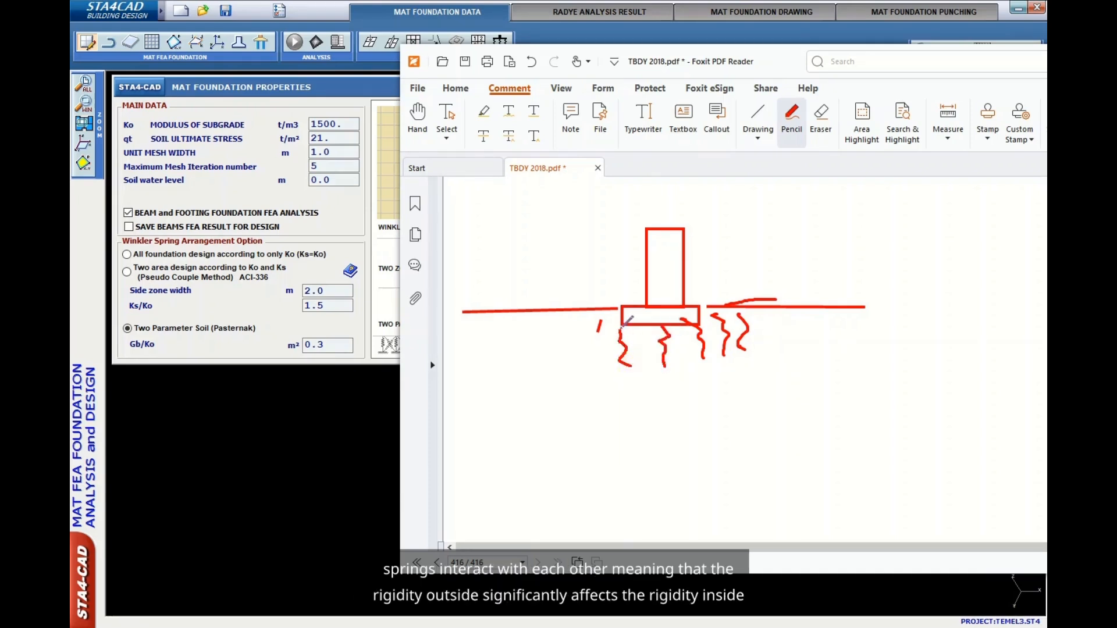
{"action": "mouse_move", "coordinate": [589, 366]}
{"action": "left_mouse_down"}
{"action": "mouse_move", "coordinate": [586, 315]}
{"action": "mouse_move", "coordinate": [559, 337]}
{"action": "mouse_move", "coordinate": [557, 320]}
{"action": "left_mouse_up"}
{"action": "left_click_drag", "start_coordinate": [760, 355], "coordinate": [754, 312]}
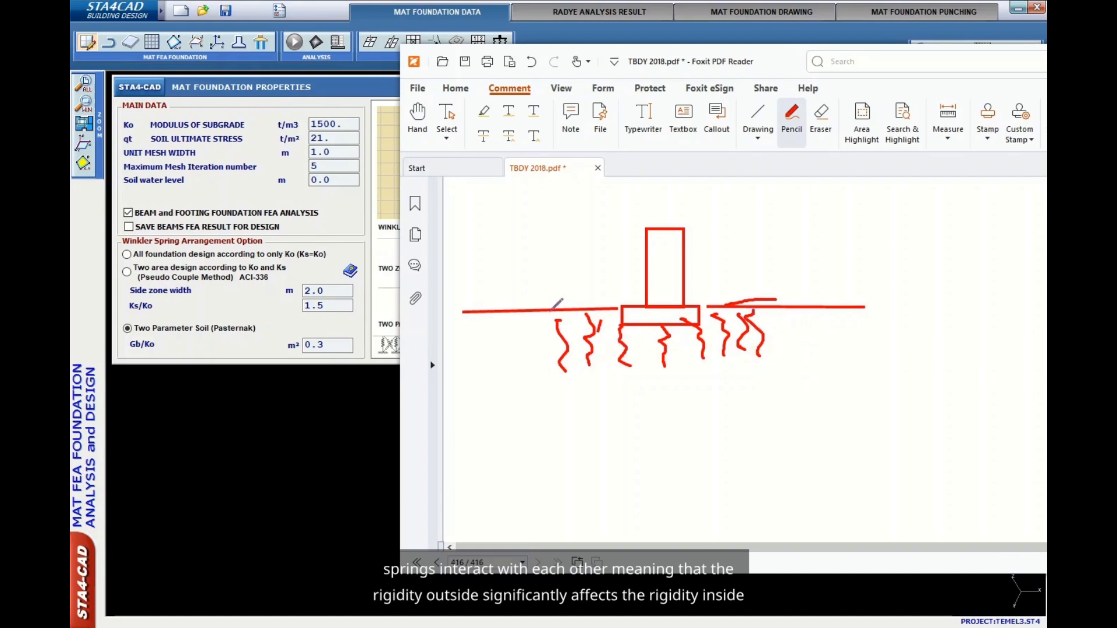
Pencil cross springs that link the neighbouring vertical springs beneath and beside the footing.
{"action": "mouse_move", "coordinate": [592, 313]}
{"action": "left_mouse_down"}
{"action": "mouse_move", "coordinate": [566, 361]}
{"action": "mouse_move", "coordinate": [560, 318]}
{"action": "mouse_move", "coordinate": [606, 346]}
{"action": "mouse_move", "coordinate": [590, 355]}
{"action": "mouse_move", "coordinate": [607, 338]}
{"action": "mouse_move", "coordinate": [634, 357]}
{"action": "left_mouse_up"}
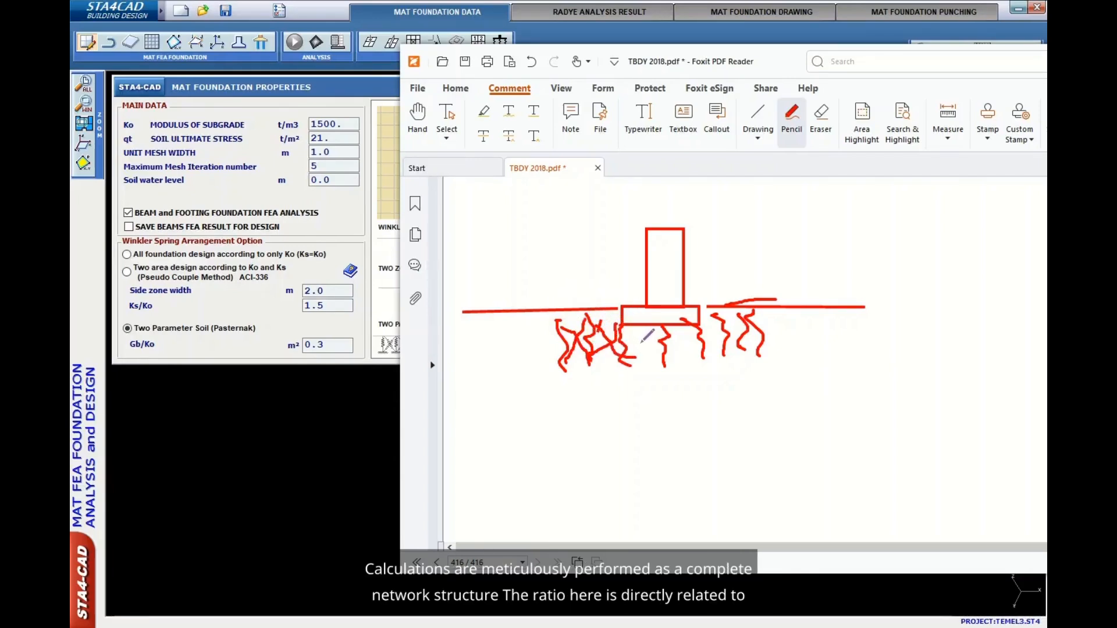
{"action": "mouse_move", "coordinate": [661, 326]}
{"action": "left_mouse_down"}
{"action": "mouse_move", "coordinate": [628, 365]}
{"action": "mouse_move", "coordinate": [718, 348]}
{"action": "left_mouse_up"}
{"action": "mouse_move", "coordinate": [751, 313]}
{"action": "left_mouse_down"}
{"action": "mouse_move", "coordinate": [724, 350]}
{"action": "mouse_move", "coordinate": [738, 338]}
{"action": "mouse_move", "coordinate": [752, 345]}
{"action": "left_mouse_up"}
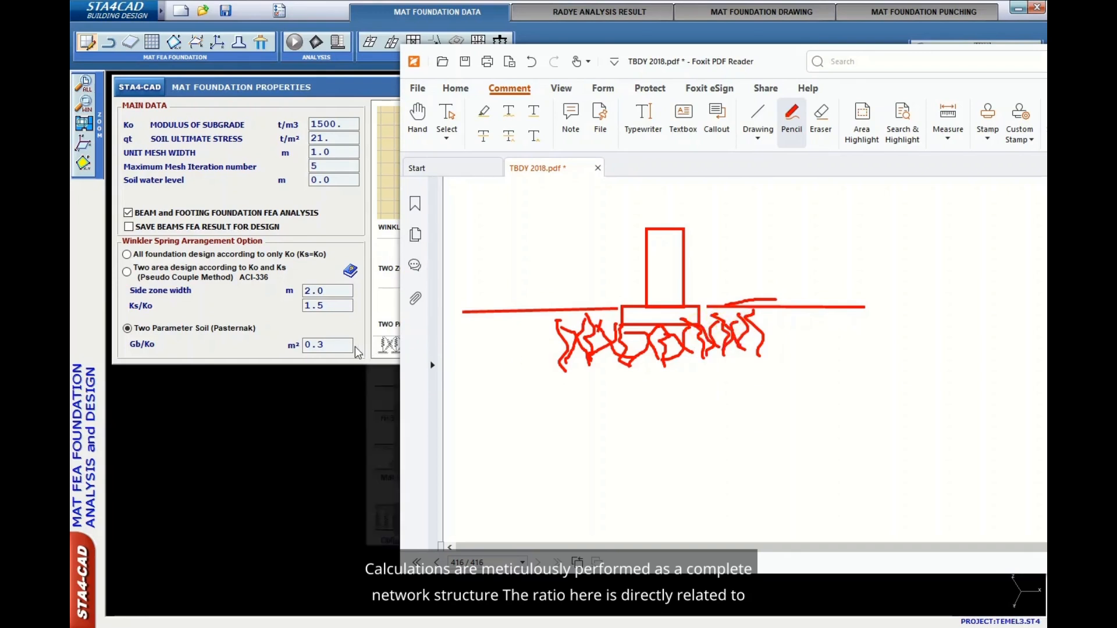
Switch back to STA4-CAD, review the guidance illustration for the Winkler spring options and close the mat foundation properties.
{"action": "mouse_move", "coordinate": [316, 345]}
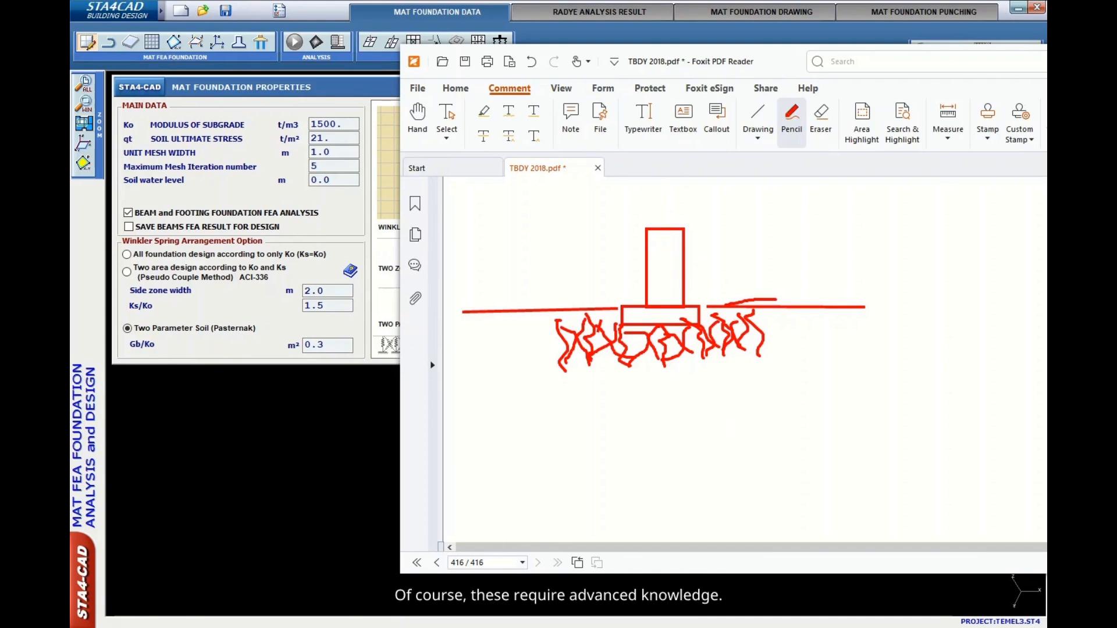
{"action": "left_click", "coordinate": [475, 593]}
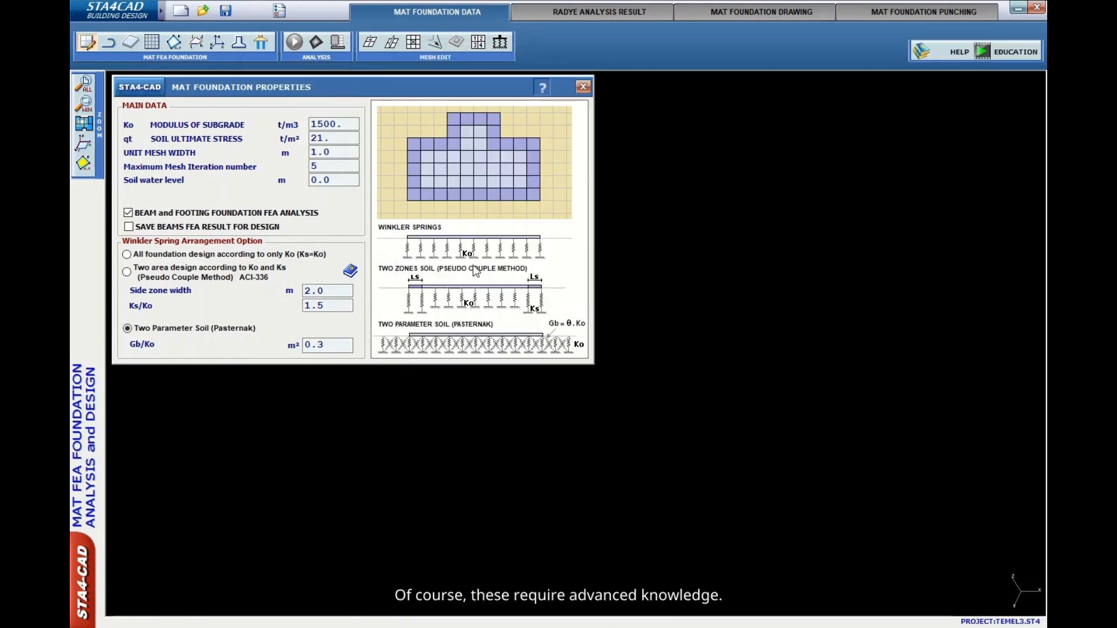
{"action": "left_click", "coordinate": [351, 271]}
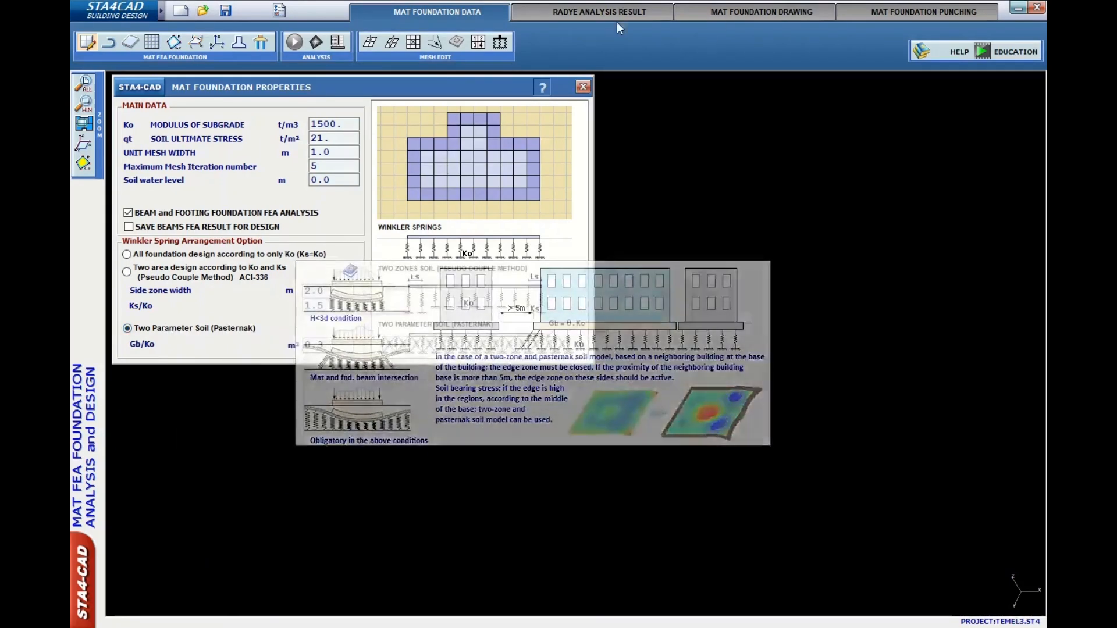
{"action": "left_click", "coordinate": [582, 88]}
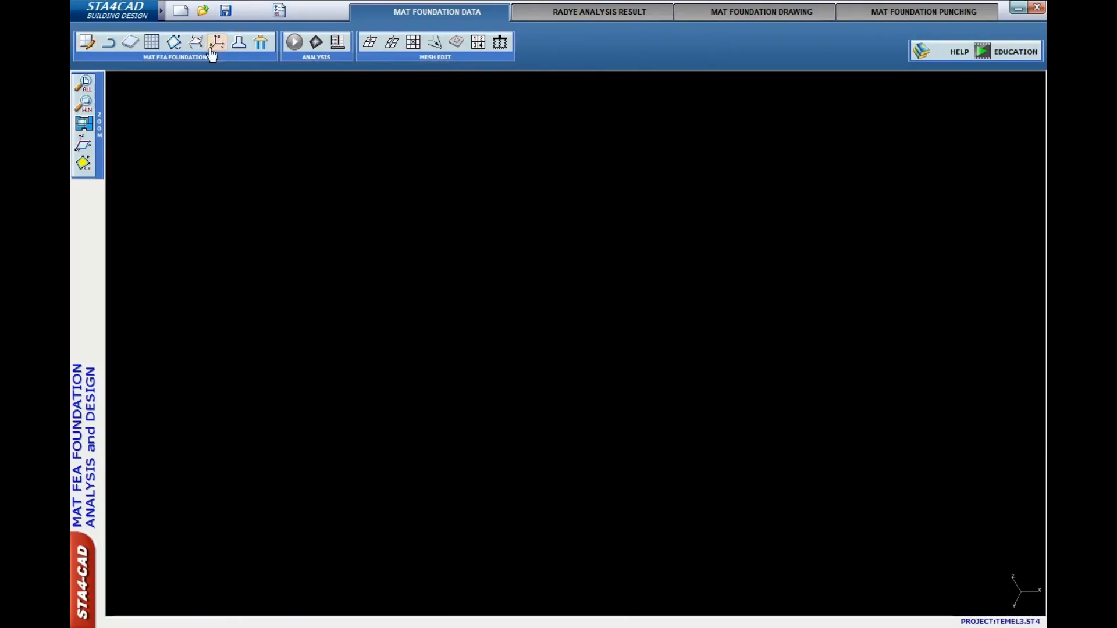
Set the Winkler spring arrangement to All foundation design according to only Ko (Ks=Ko) and mesh the reloaded mat slab.
{"action": "left_click", "coordinate": [131, 38]}
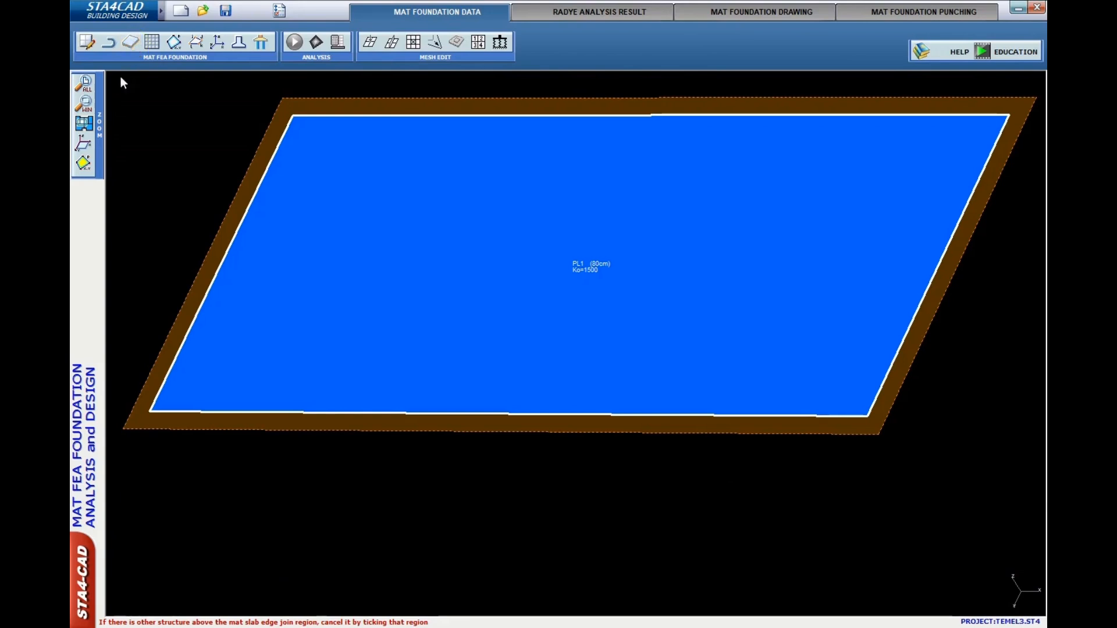
{"action": "left_click", "coordinate": [85, 49]}
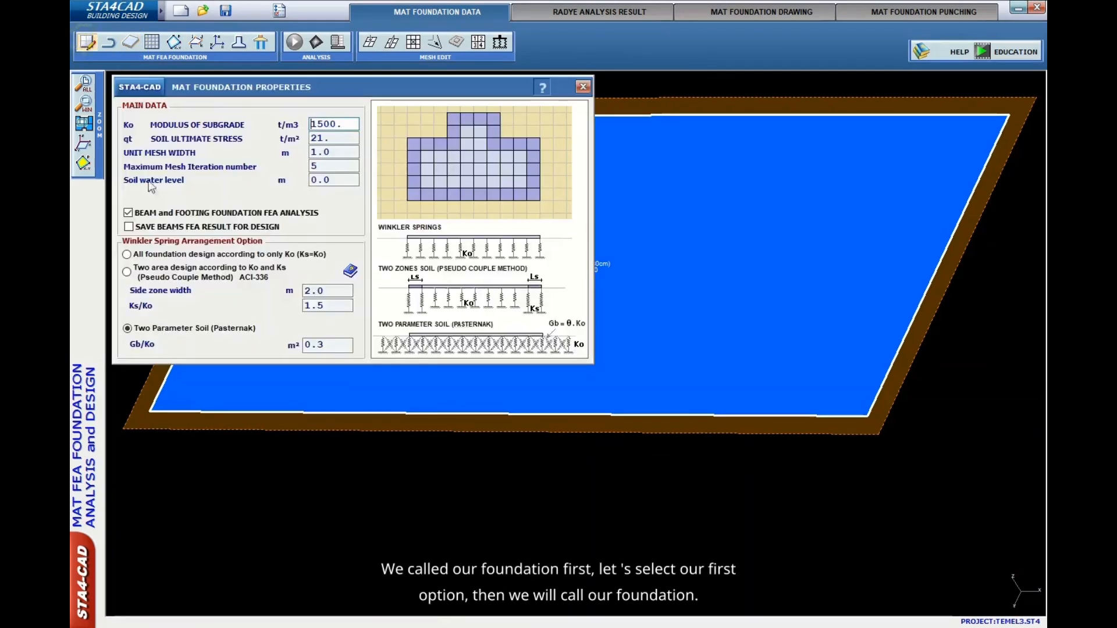
{"action": "left_click", "coordinate": [583, 86]}
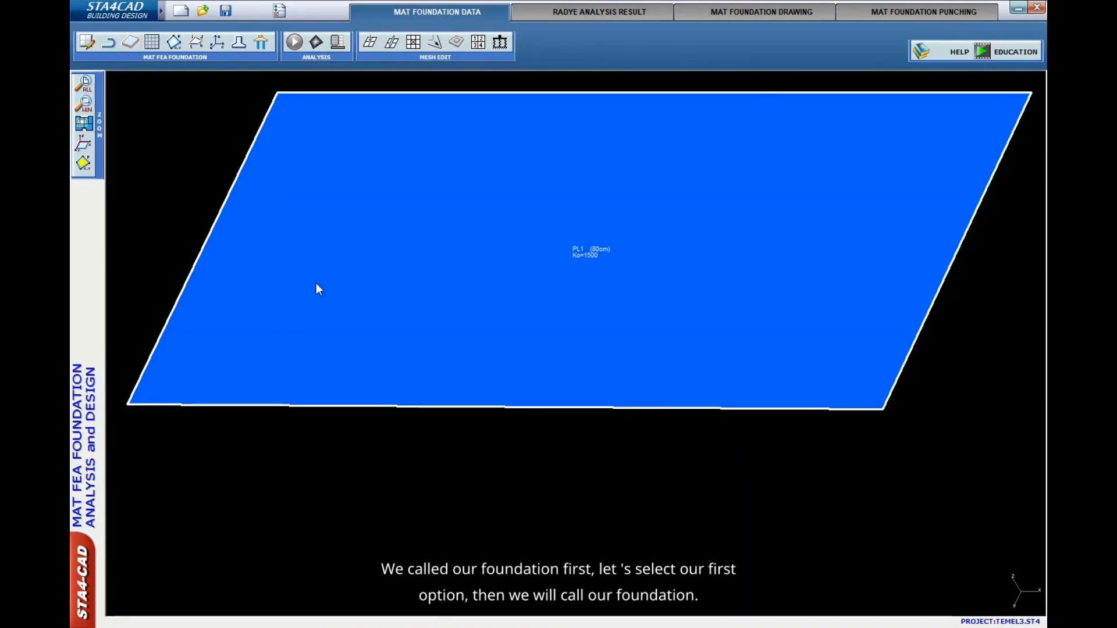
{"action": "left_click", "coordinate": [151, 41]}
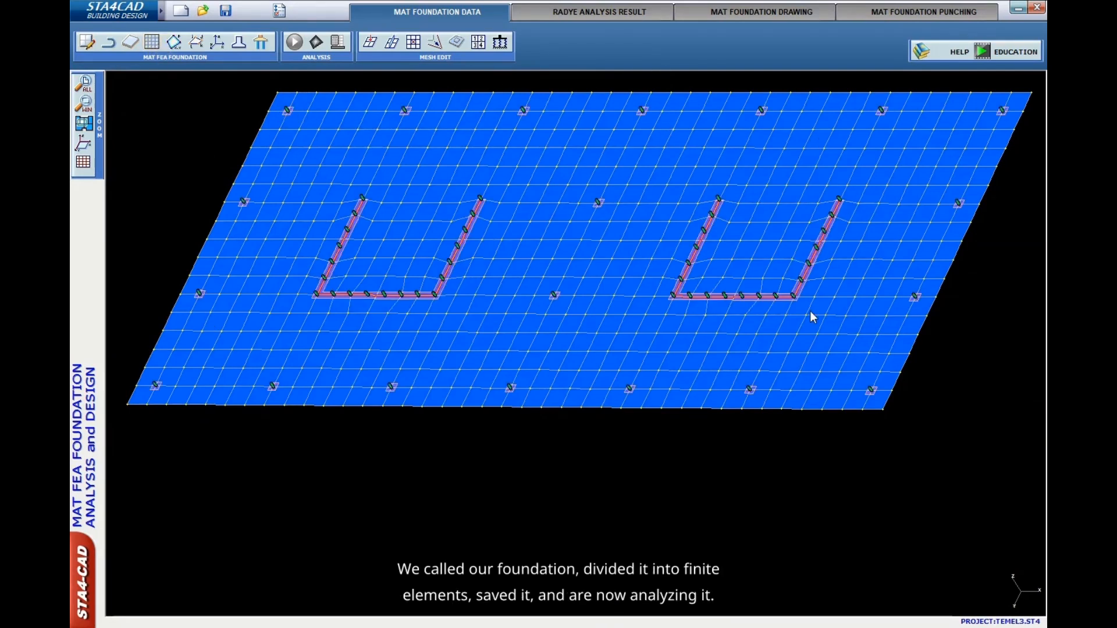
Save the mat foundation file as TEMEL3 and run the mat analysis.
{"action": "left_click", "coordinate": [226, 11]}
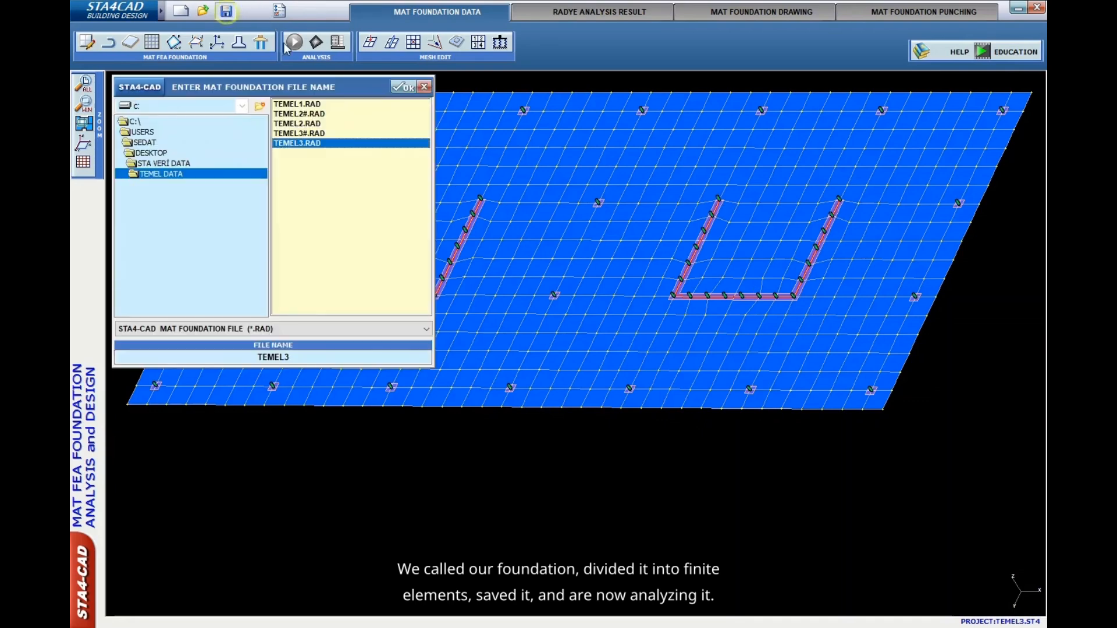
{"action": "left_click", "coordinate": [391, 87]}
{"action": "left_click", "coordinate": [294, 42]}
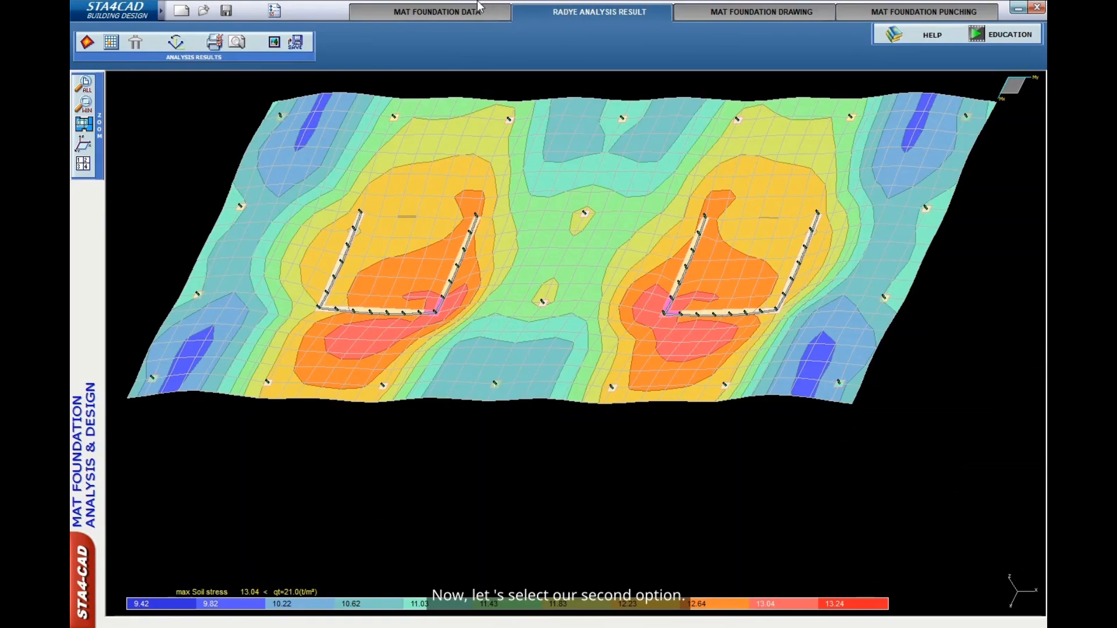
Set the Winkler spring arrangement to Two area design according to Ko and Ks (Pseudo Couple Method) and reload the mat slab.
{"action": "left_click", "coordinate": [459, 13]}
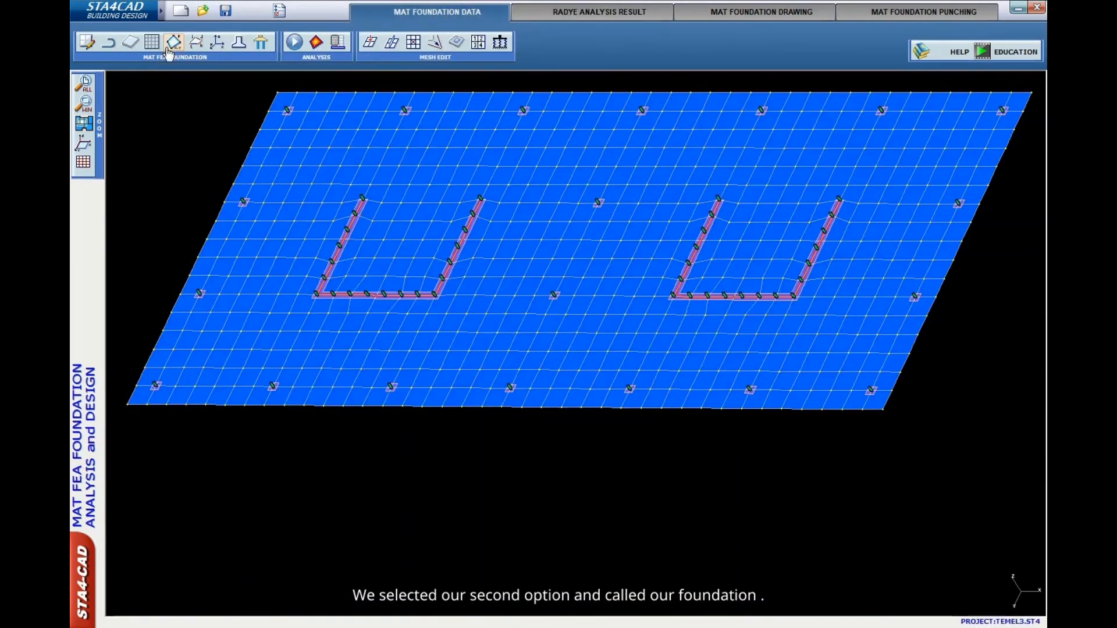
{"action": "left_click", "coordinate": [88, 41]}
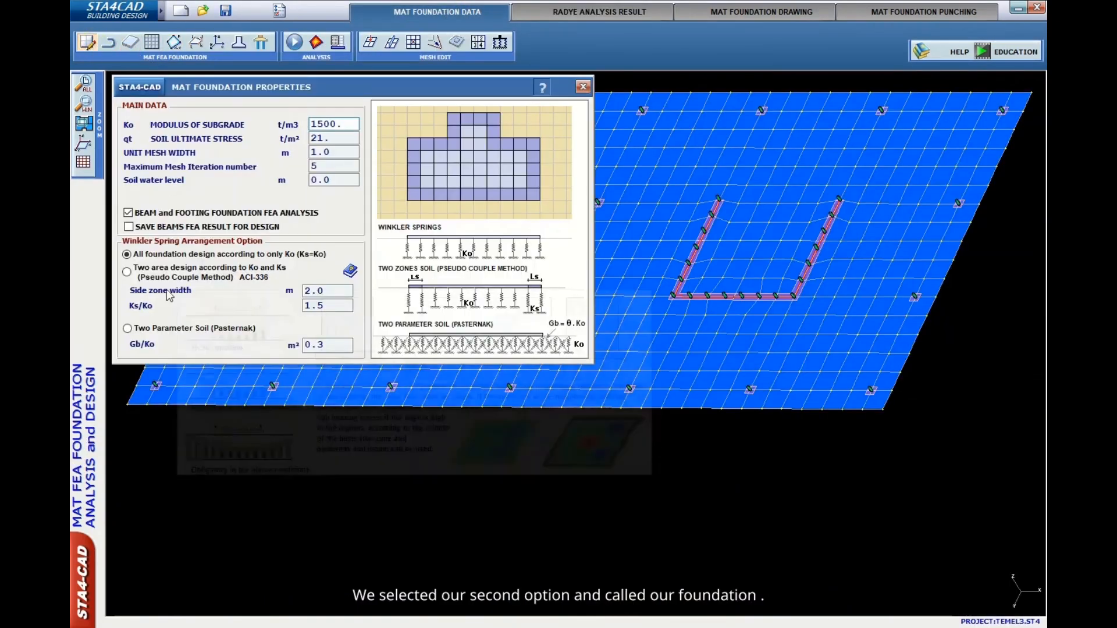
{"action": "left_click", "coordinate": [583, 87]}
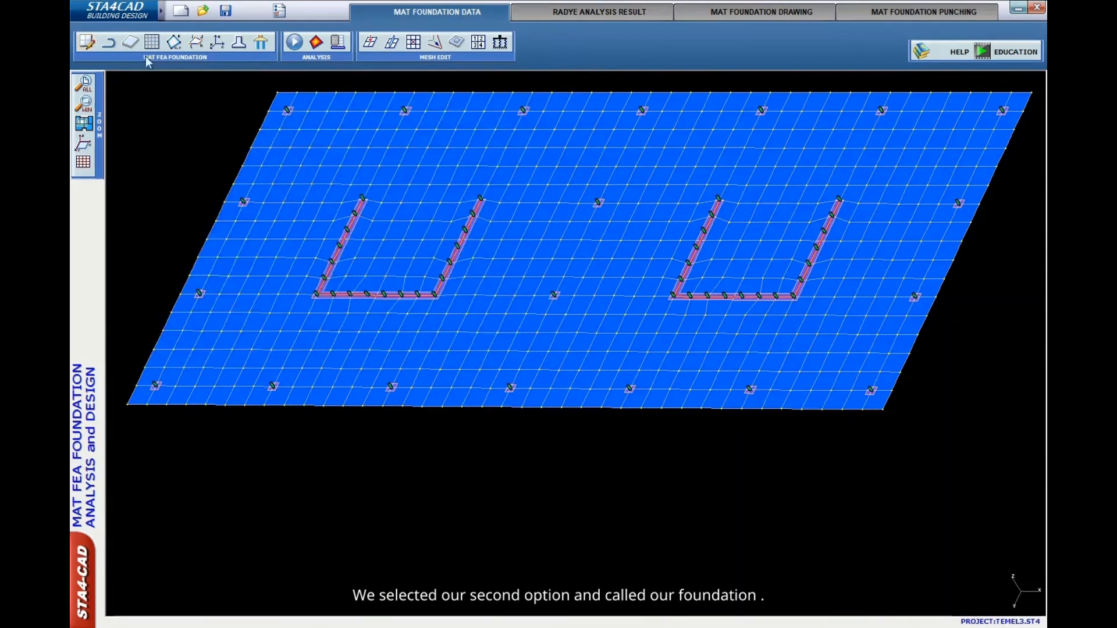
{"action": "left_click", "coordinate": [130, 42]}
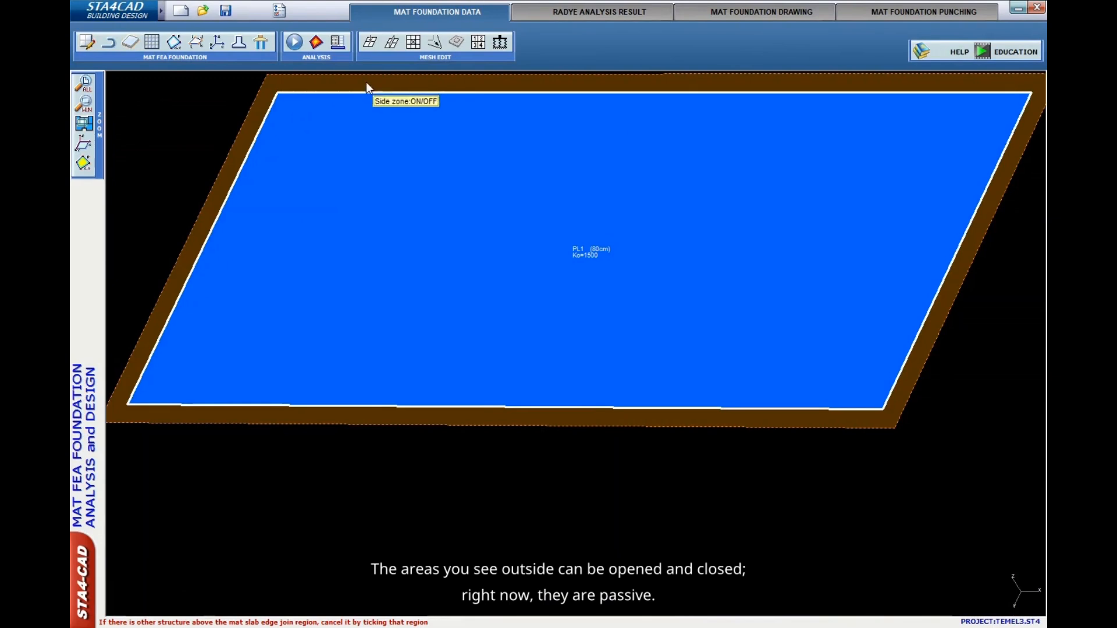
Toggle the side zone along the mat's front edge off and on, and switch the side zone along its right edge off.
{"action": "left_click", "coordinate": [512, 417]}
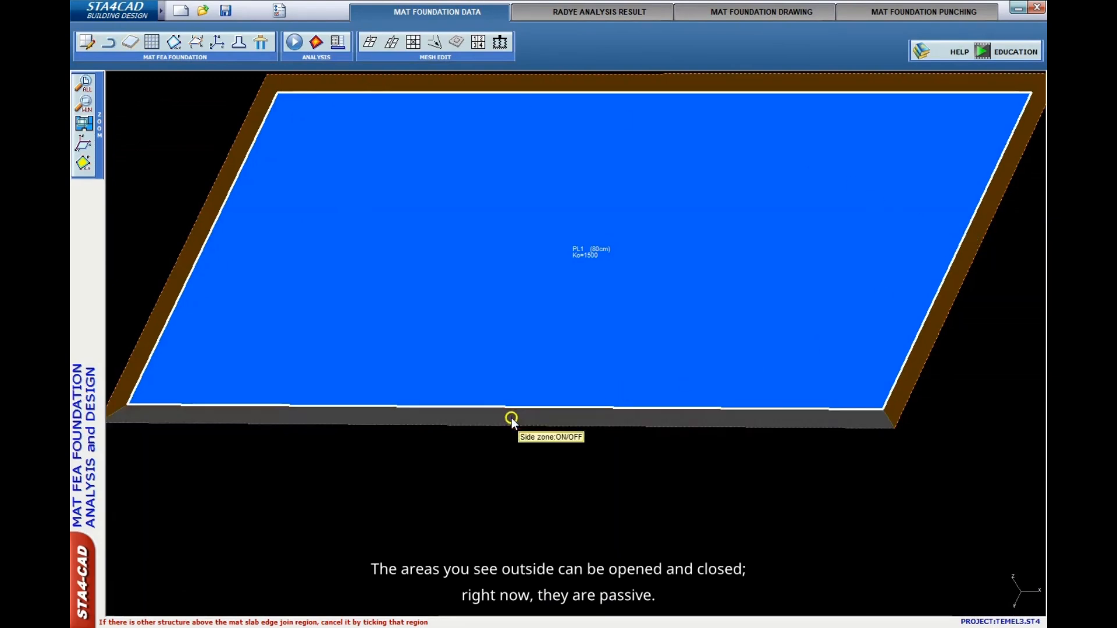
{"action": "left_click", "coordinate": [510, 418]}
{"action": "left_click", "coordinate": [932, 321]}
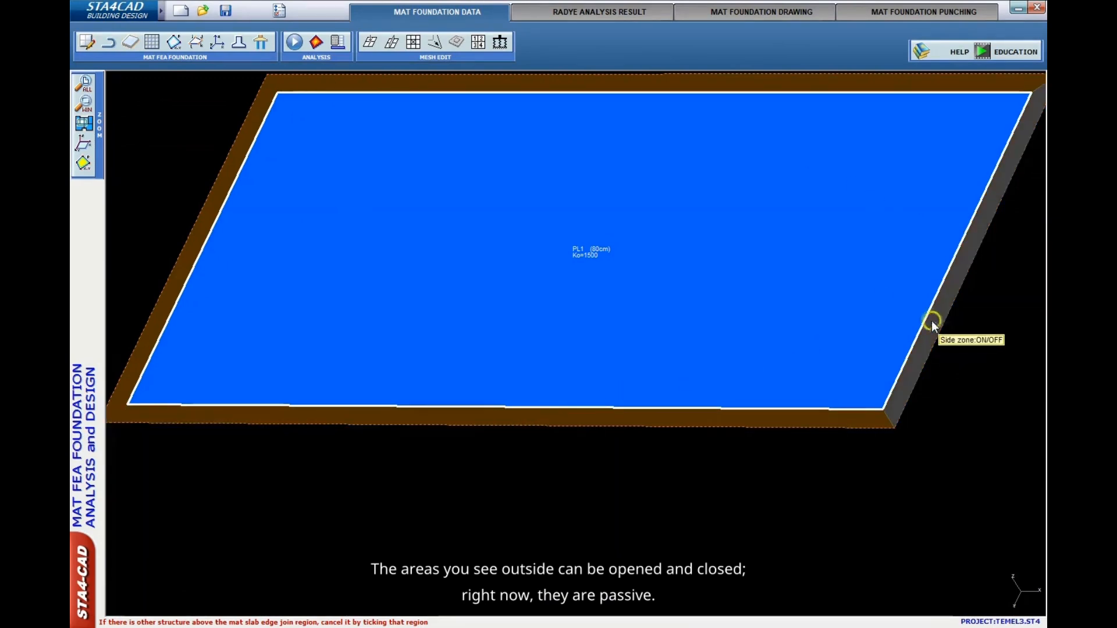
{"action": "left_click", "coordinate": [859, 421]}
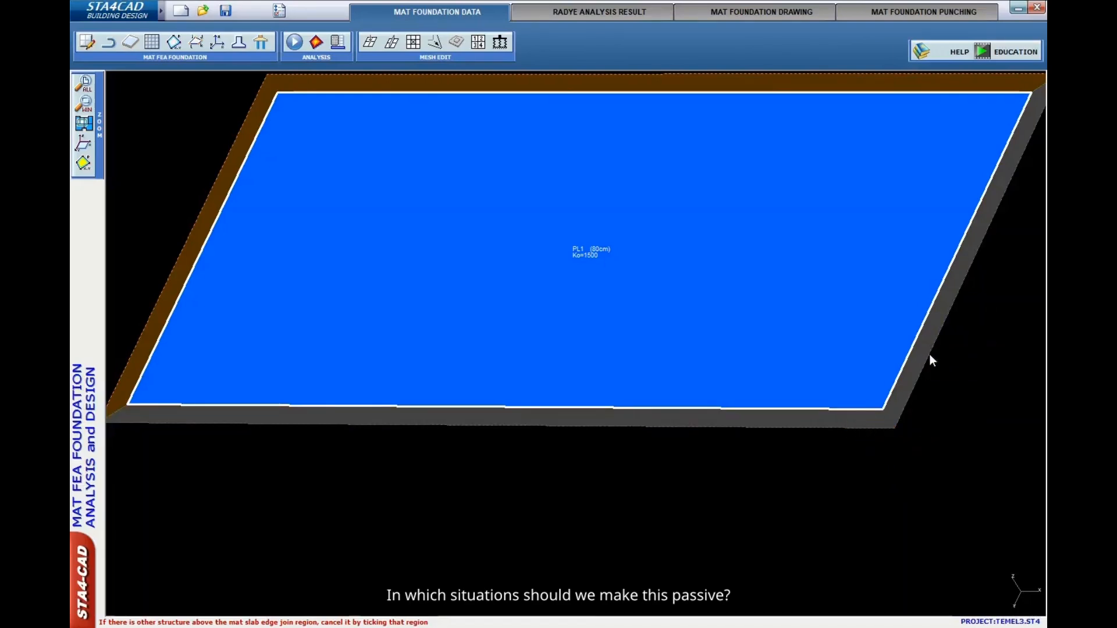
{"action": "left_click", "coordinate": [705, 419]}
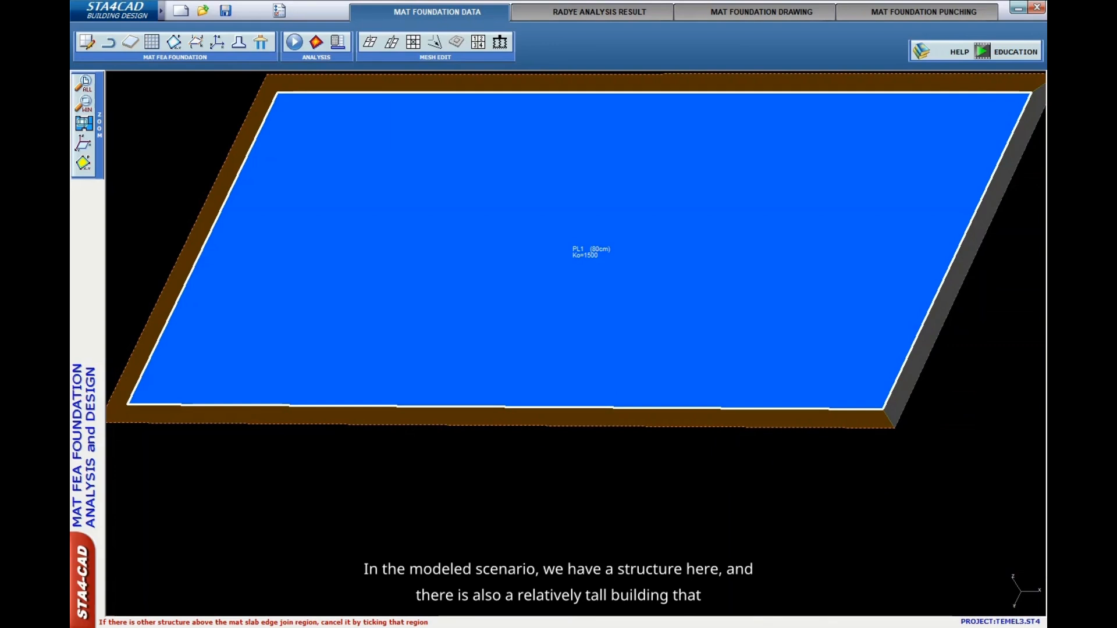
In TBDY 2018.pdf, draw a narrow rectangle and a larger, taller rectangle beside it below the spring sketch as neighbouring buildings.
{"action": "key", "text": "alt+Tab"}
{"action": "scroll", "coordinate": [663, 263], "scroll_direction": "down", "scroll_amount": 5}
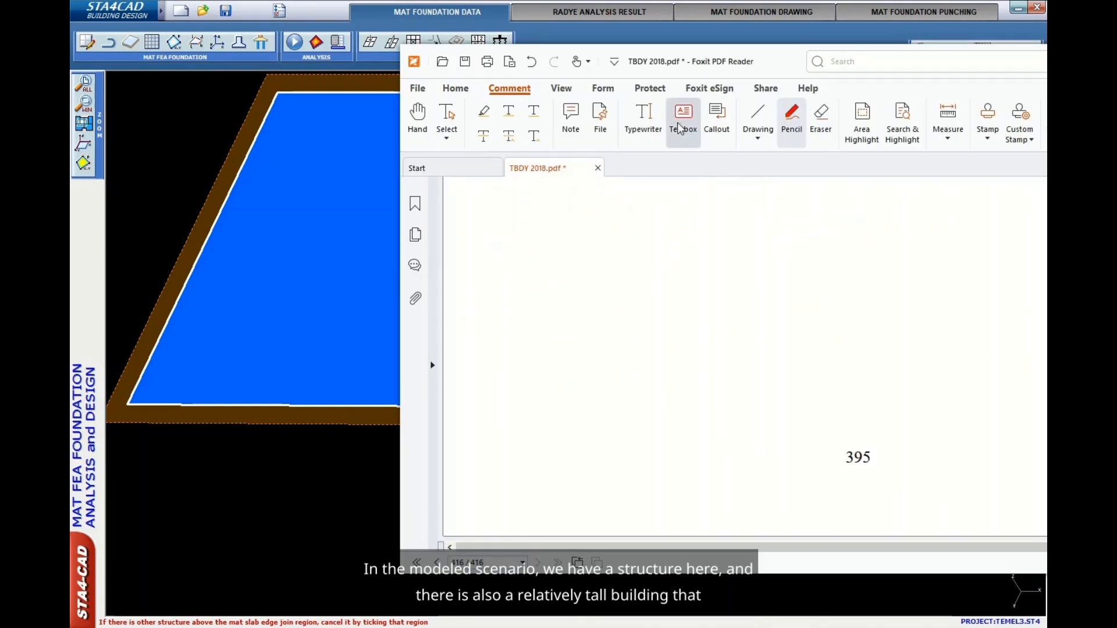
{"action": "left_click", "coordinate": [757, 132]}
{"action": "left_click", "coordinate": [781, 159]}
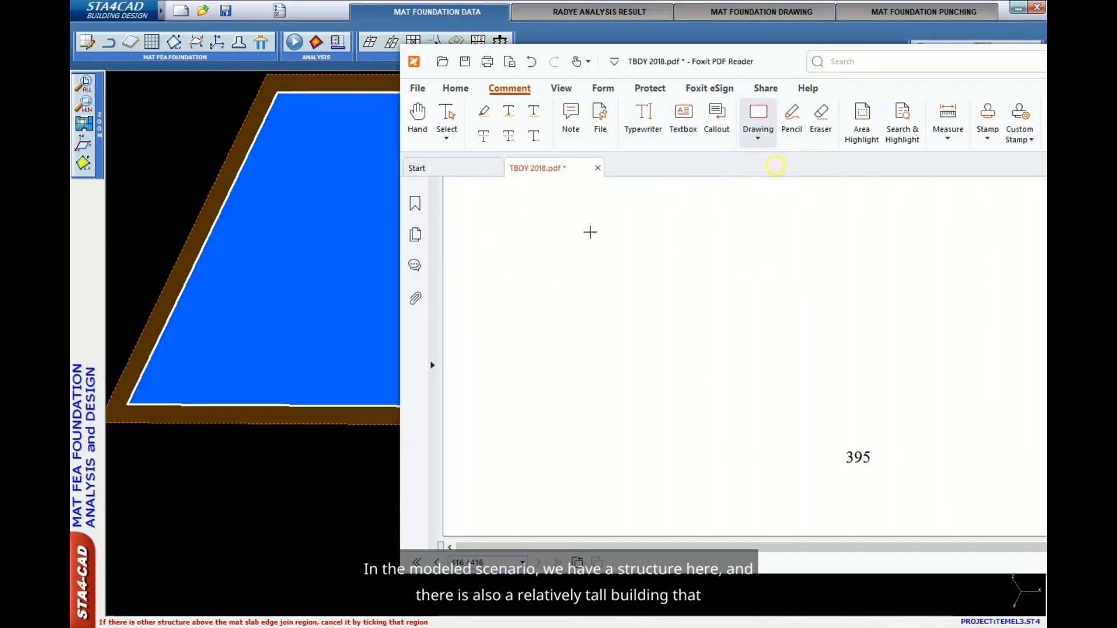
{"action": "left_click_drag", "start_coordinate": [578, 215], "coordinate": [603, 276]}
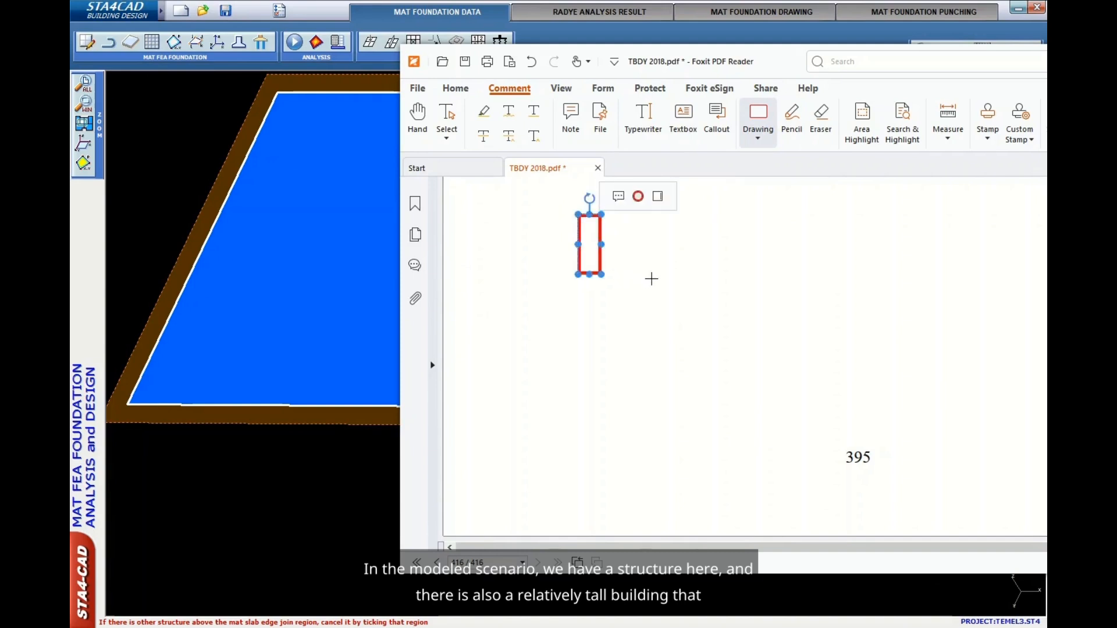
{"action": "scroll", "coordinate": [661, 257], "scroll_direction": "up", "scroll_amount": 1}
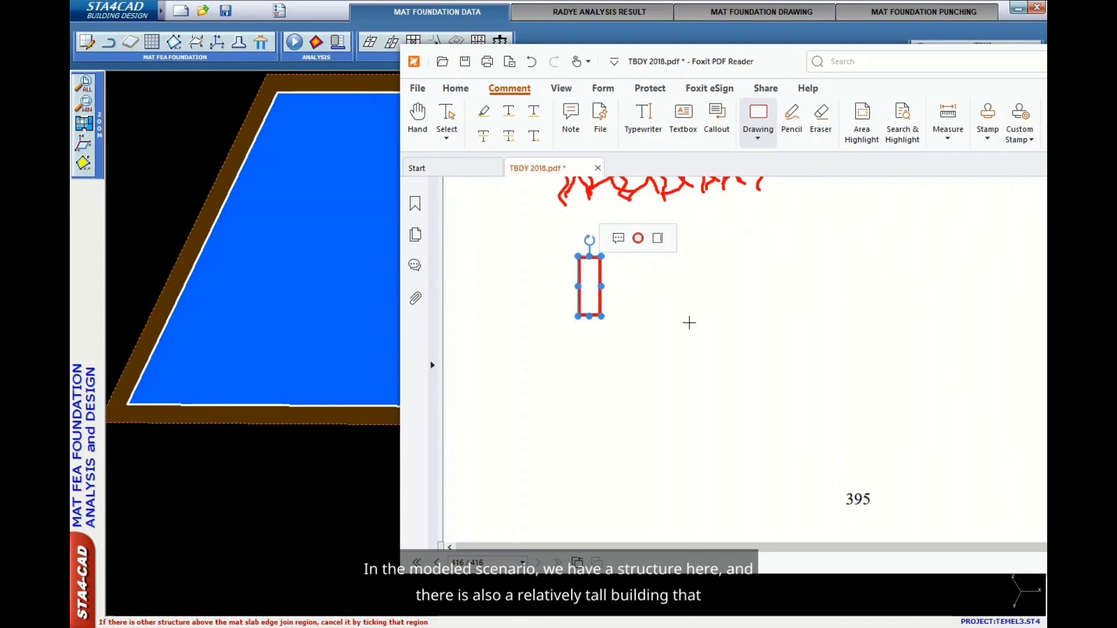
{"action": "left_click_drag", "start_coordinate": [616, 221], "coordinate": [680, 313]}
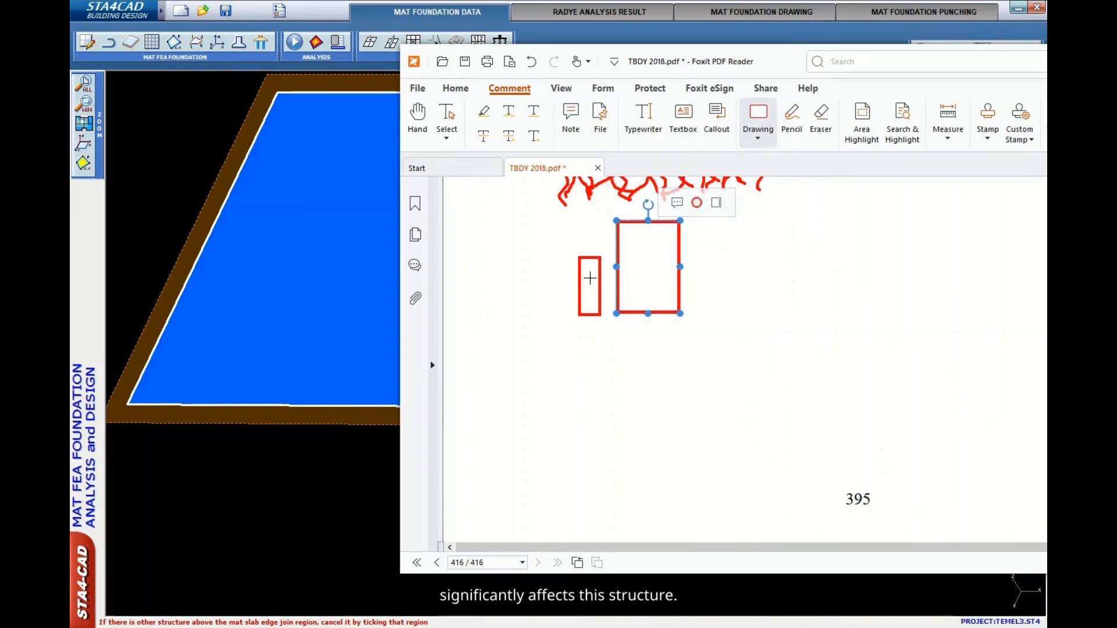
Draw a flat foundation rectangle under each of the two buildings and scribble a pencil mark where the foundations meet.
{"action": "left_click_drag", "start_coordinate": [559, 316], "coordinate": [606, 329]}
{"action": "mouse_move", "coordinate": [683, 331]}
{"action": "left_mouse_down"}
{"action": "mouse_move", "coordinate": [653, 315]}
{"action": "mouse_move", "coordinate": [611, 315]}
{"action": "left_mouse_up"}
{"action": "left_click", "coordinate": [629, 351]}
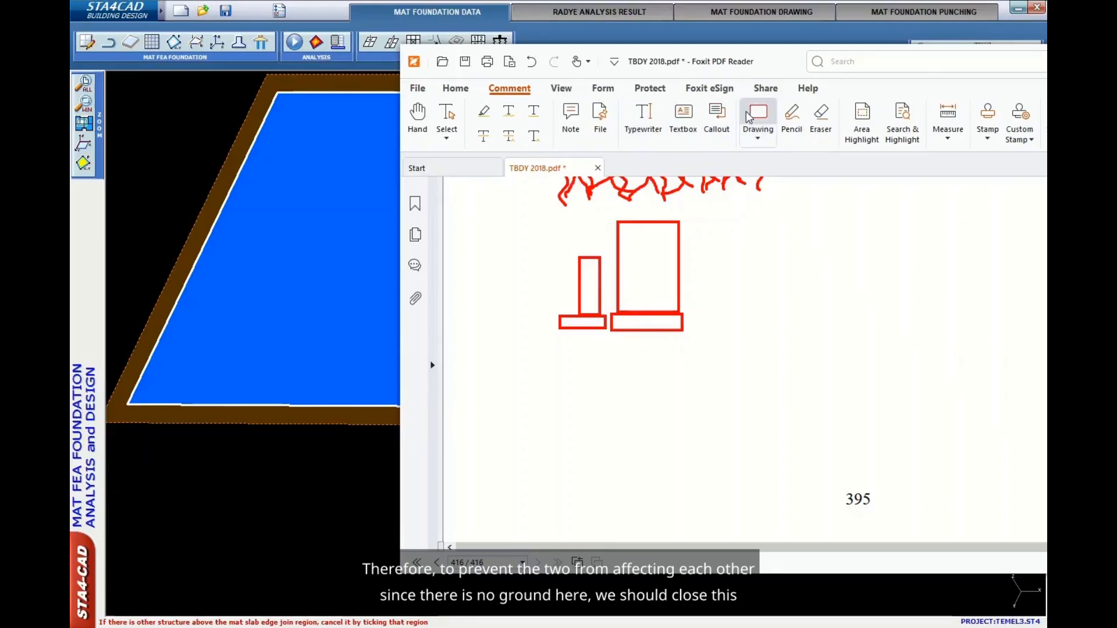
{"action": "left_click", "coordinate": [791, 116]}
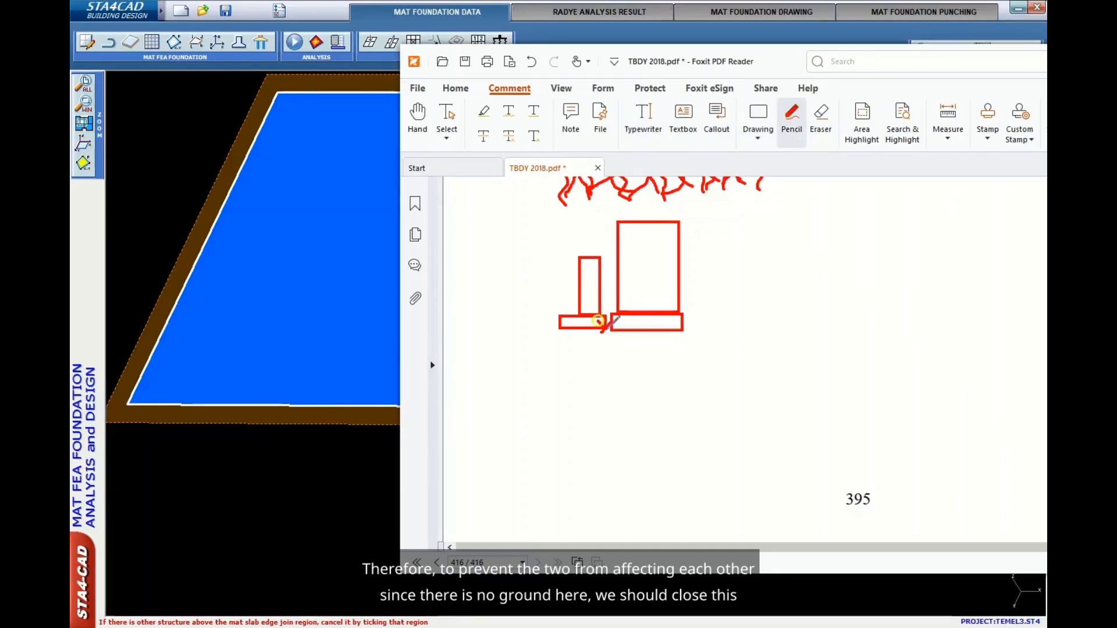
Return to STA4CAD and switch the side zone along the mat's right edge back on.
{"action": "left_click", "coordinate": [213, 148]}
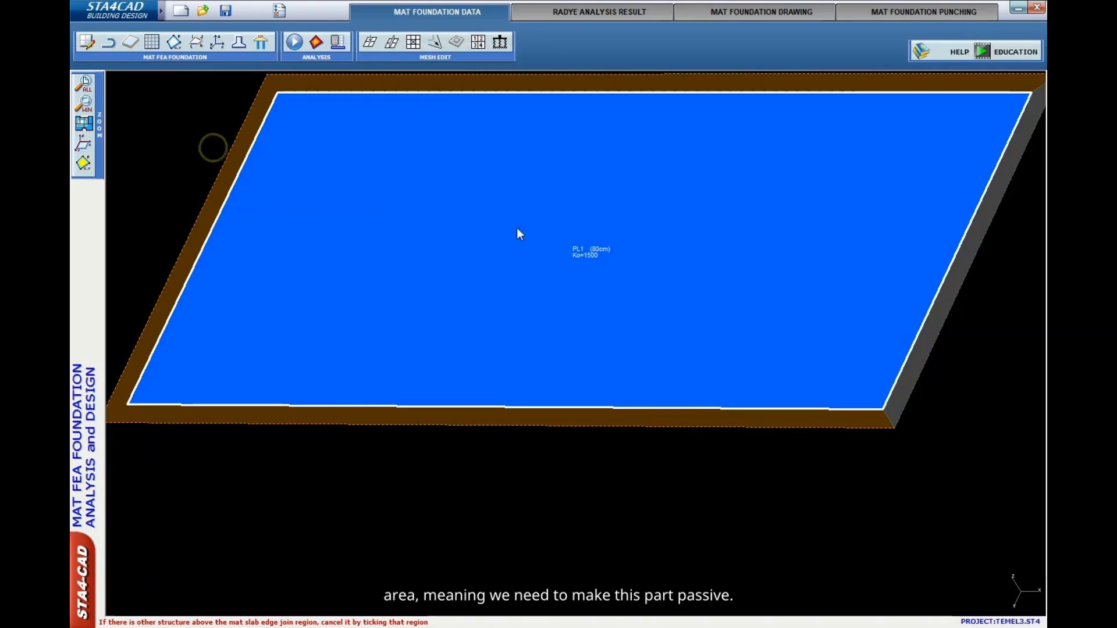
{"action": "left_click", "coordinate": [964, 261]}
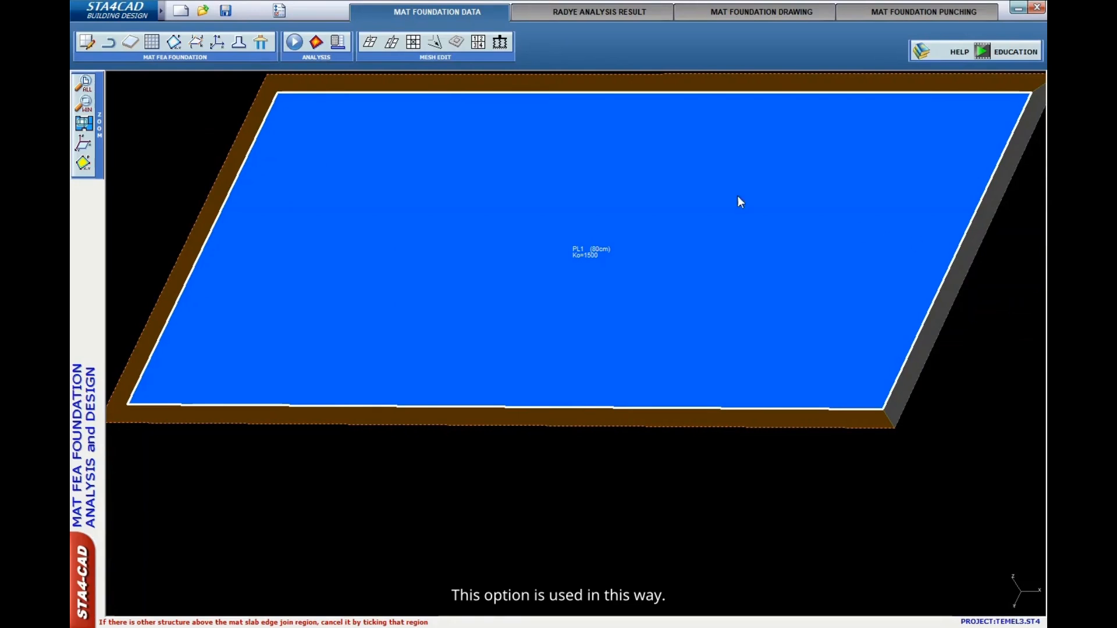
{"action": "left_click", "coordinate": [966, 260]}
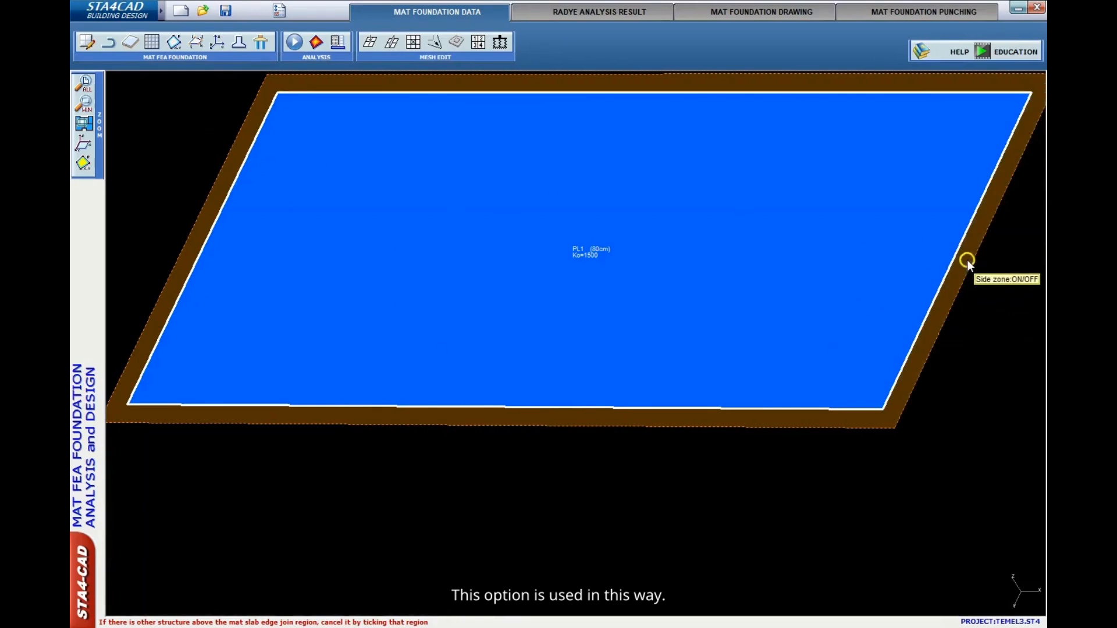
Save the mat foundation file and run the mat analysis with the two-area springs and all side zones active.
{"action": "left_click", "coordinate": [226, 11]}
{"action": "left_click", "coordinate": [401, 88]}
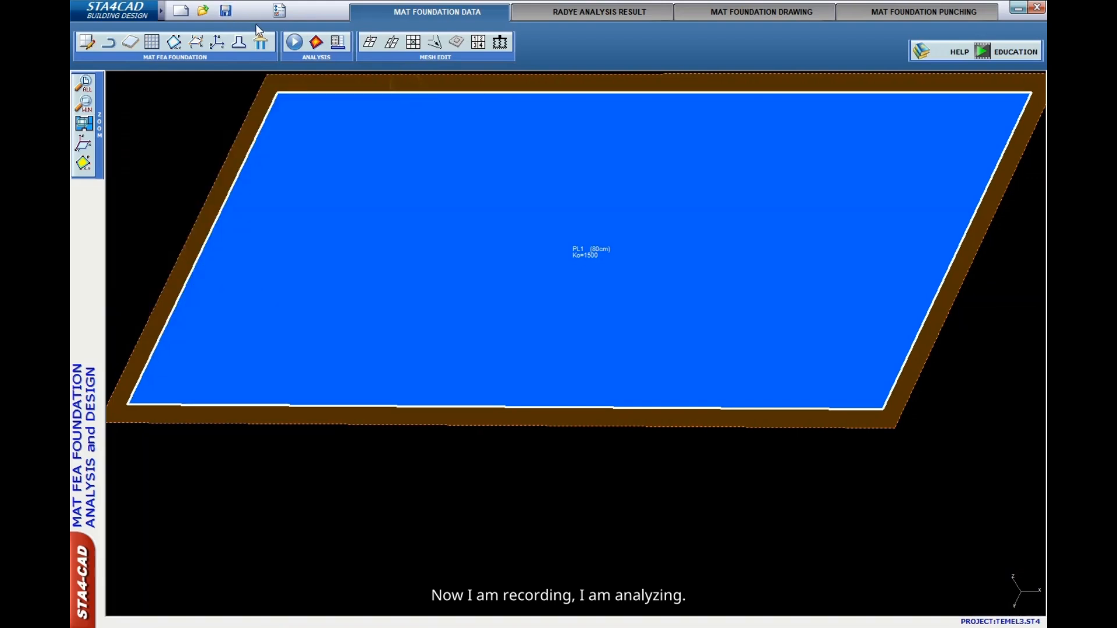
{"action": "left_click", "coordinate": [293, 42]}
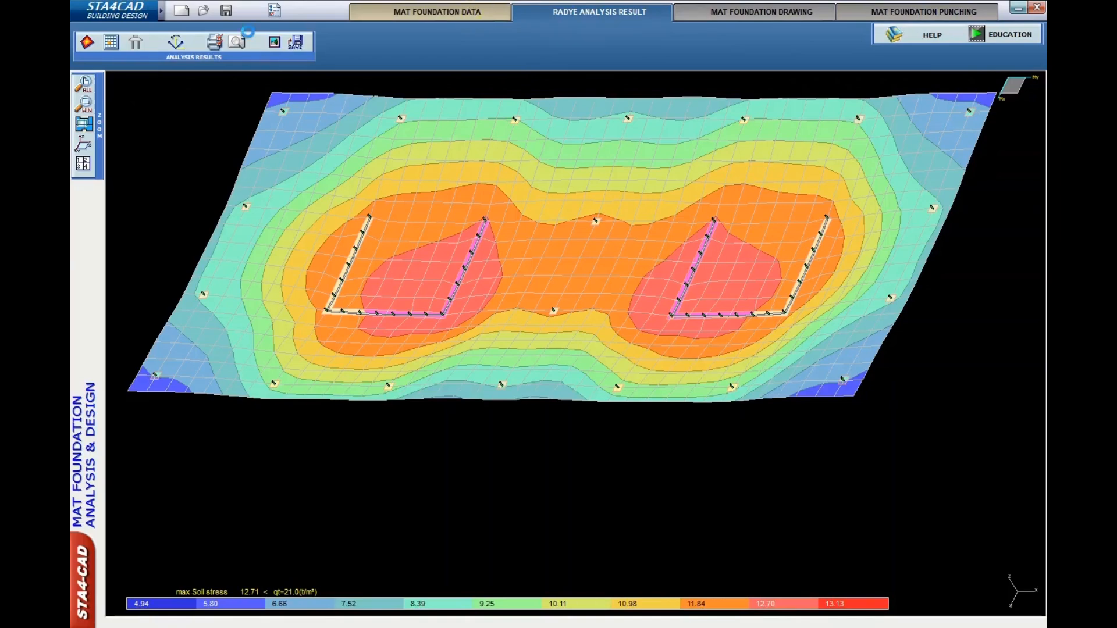
Set the mat foundation's Winkler spring arrangement to Two Parameter Soil (Pasternak).
{"action": "left_click", "coordinate": [437, 11]}
{"action": "left_click", "coordinate": [86, 42]}
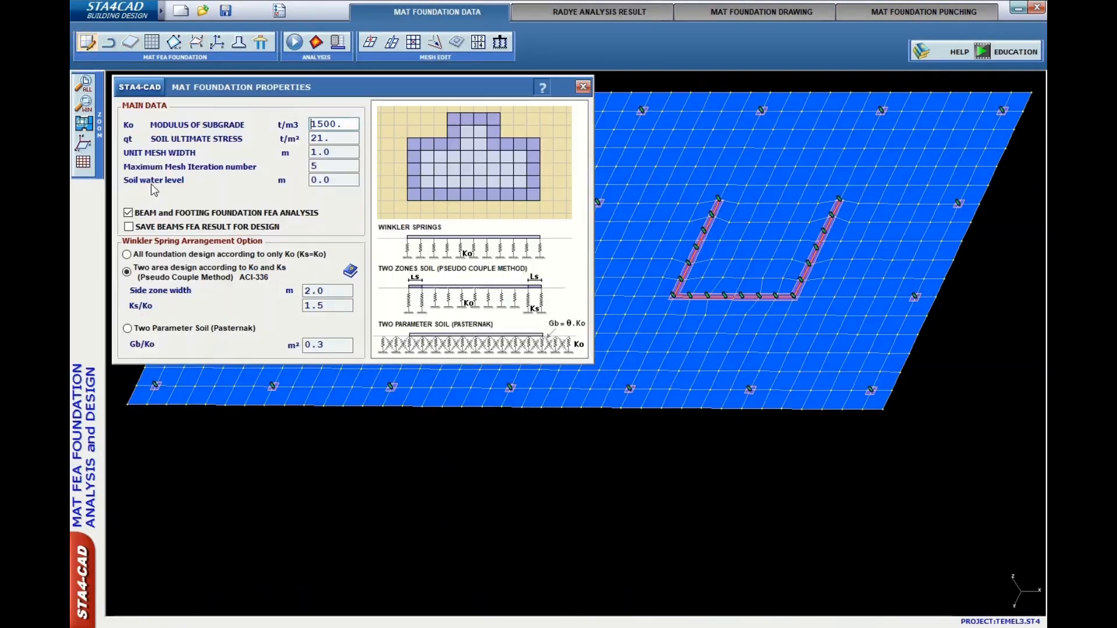
{"action": "left_click", "coordinate": [162, 328]}
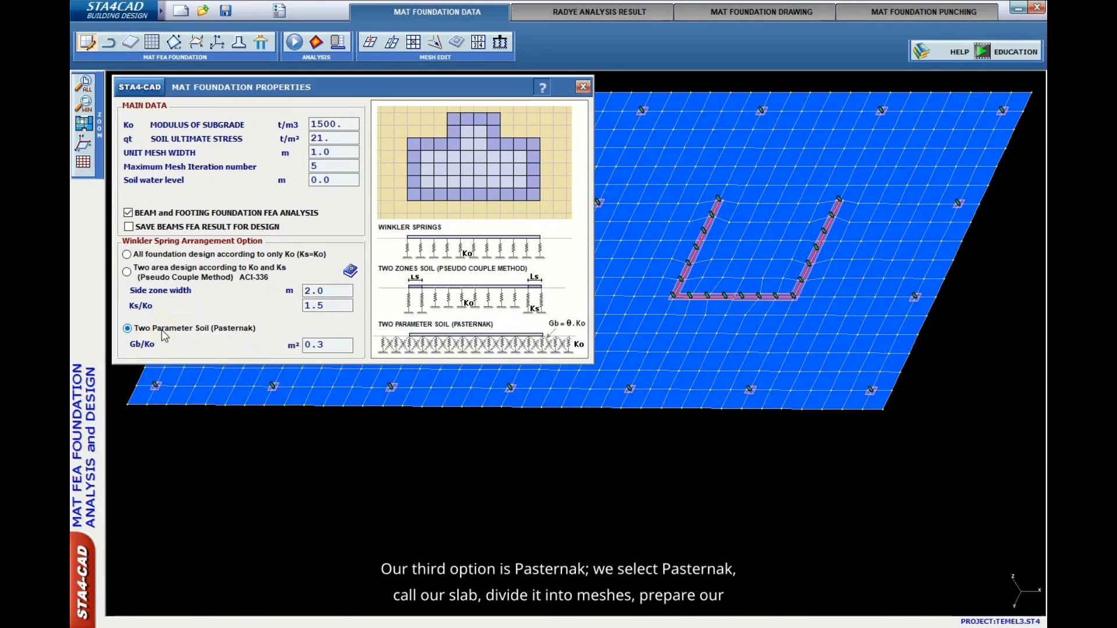
{"action": "left_click", "coordinate": [582, 86]}
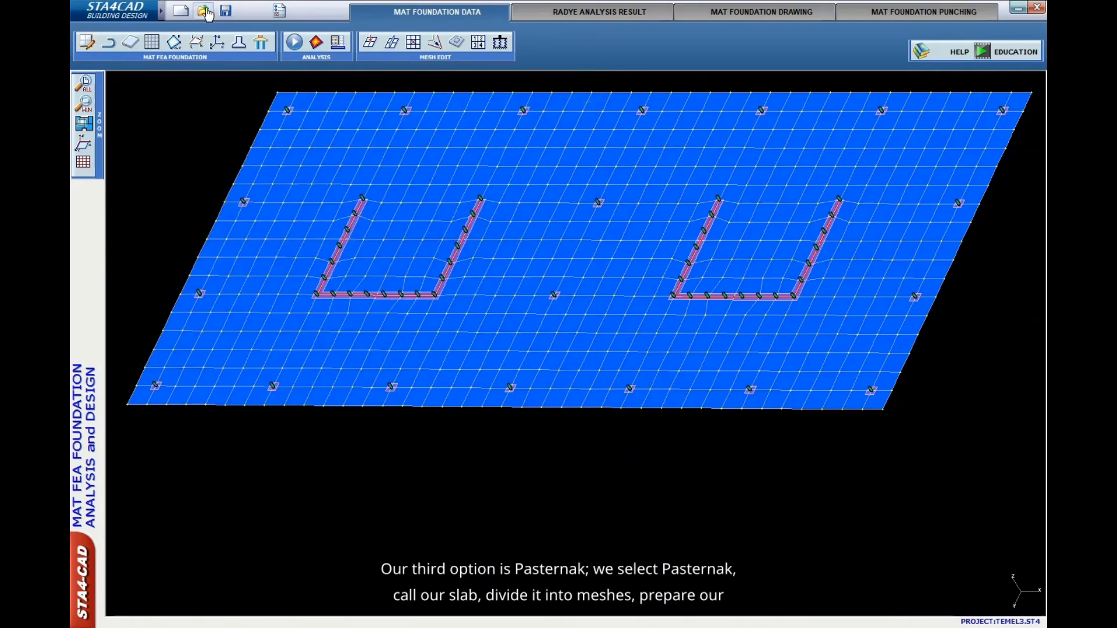
Reload the mat slab, divide it into meshes and prepare the stiffness matrix.
{"action": "left_click", "coordinate": [131, 43]}
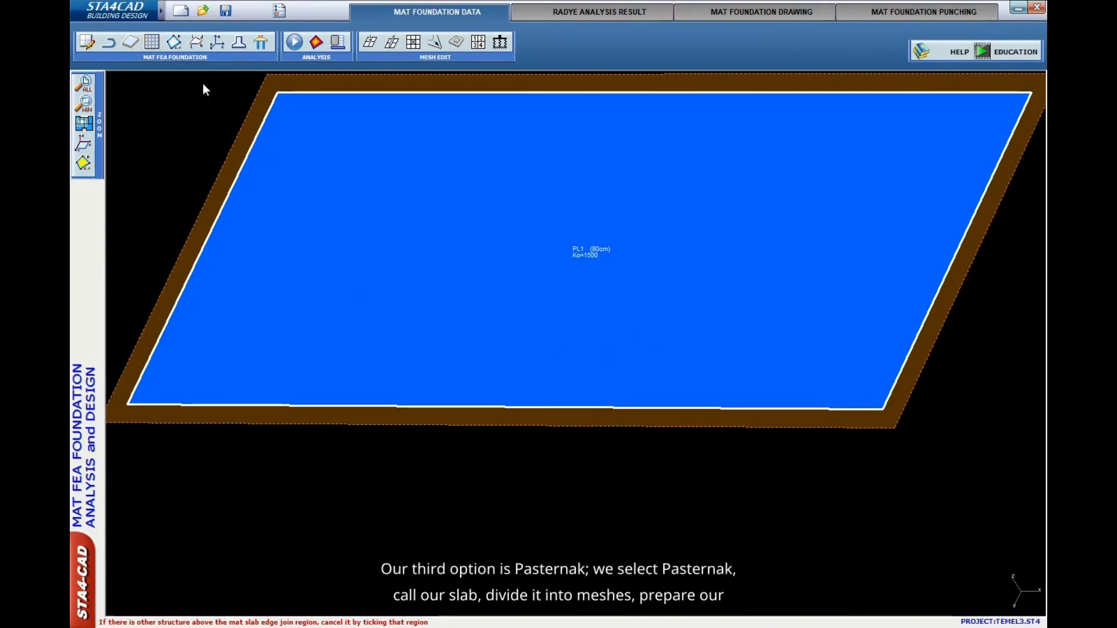
{"action": "left_click", "coordinate": [152, 43]}
{"action": "left_click", "coordinate": [337, 47]}
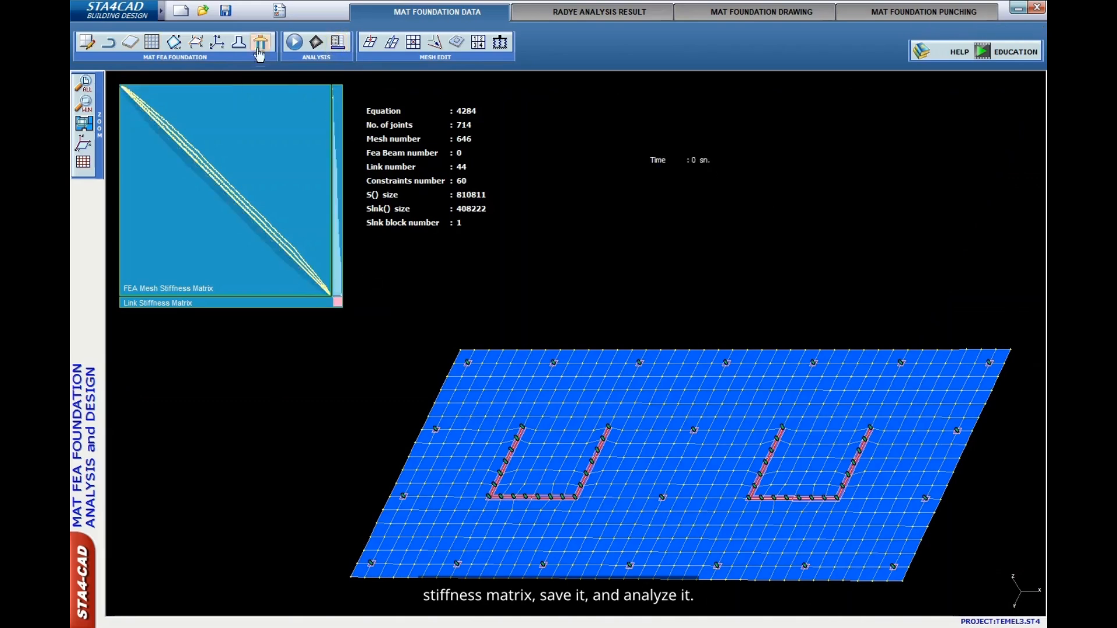
Save the mat foundation file, run the mat analysis with the Pasternak springs and inspect the soil stress contours.
{"action": "left_click", "coordinate": [229, 18]}
{"action": "left_click", "coordinate": [396, 88]}
{"action": "left_click", "coordinate": [297, 45]}
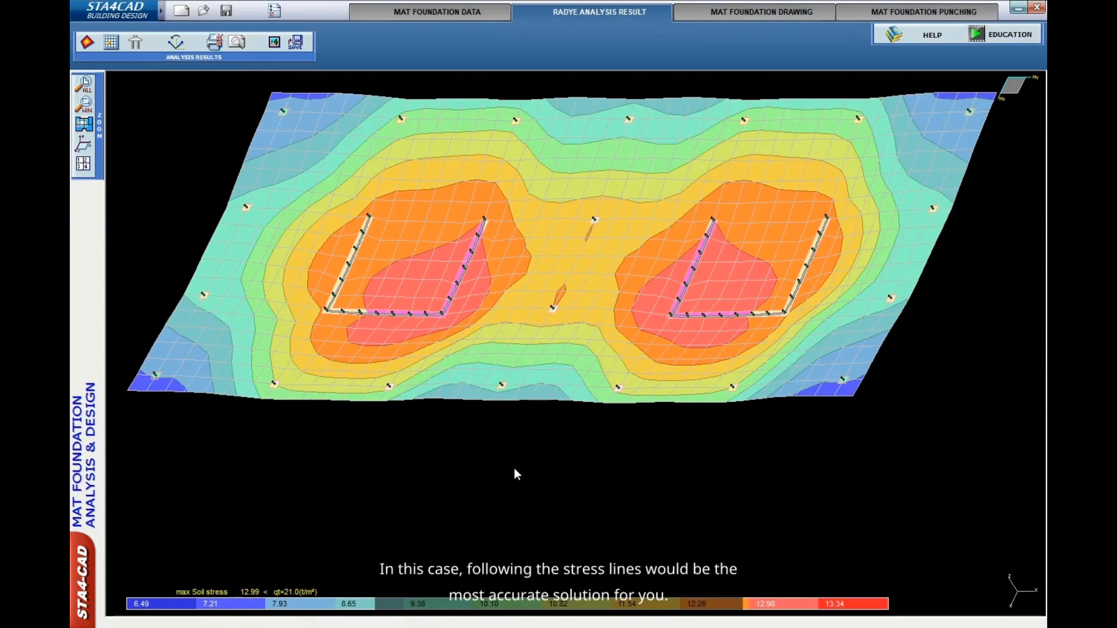
{"action": "left_click", "coordinate": [506, 439]}
{"action": "left_click", "coordinate": [467, 370]}
{"action": "mouse_move", "coordinate": [453, 277]}
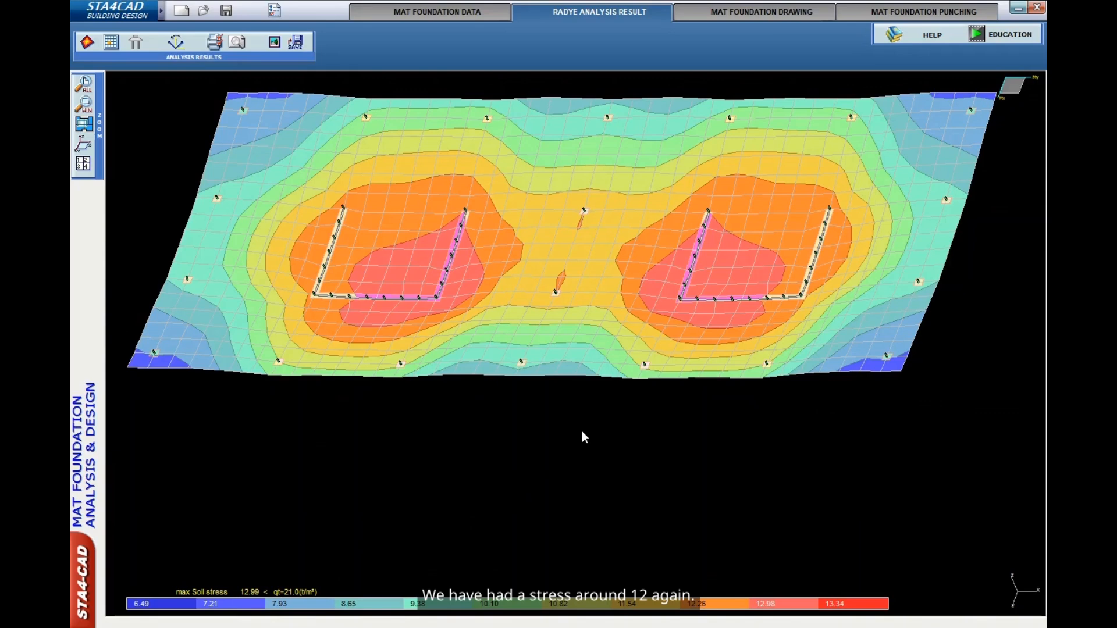
Open the mat foundation rebar arrangement and set the X direction top rebar to ø16, trying 20 cm spacing before choosing 15 cm.
{"action": "left_click", "coordinate": [803, 23]}
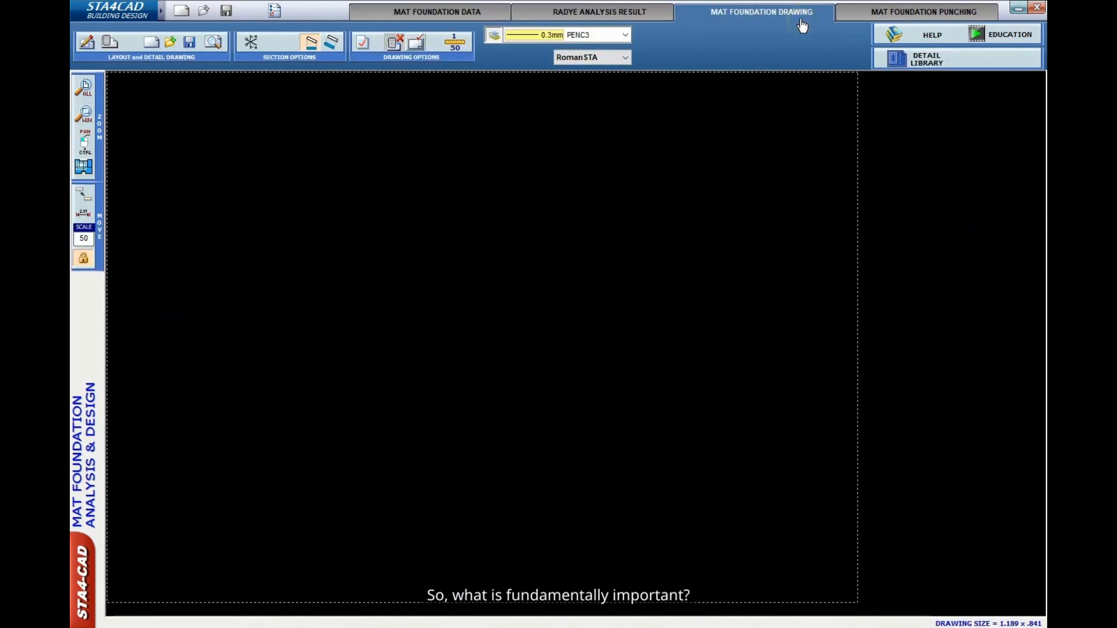
{"action": "left_click", "coordinate": [88, 44]}
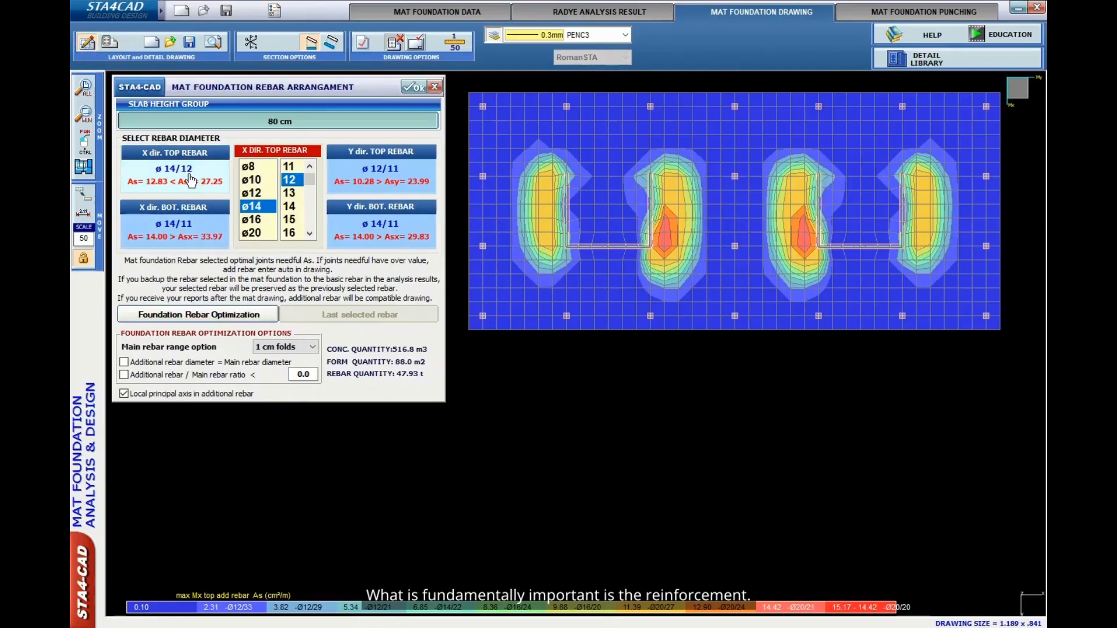
{"action": "left_click", "coordinate": [254, 220]}
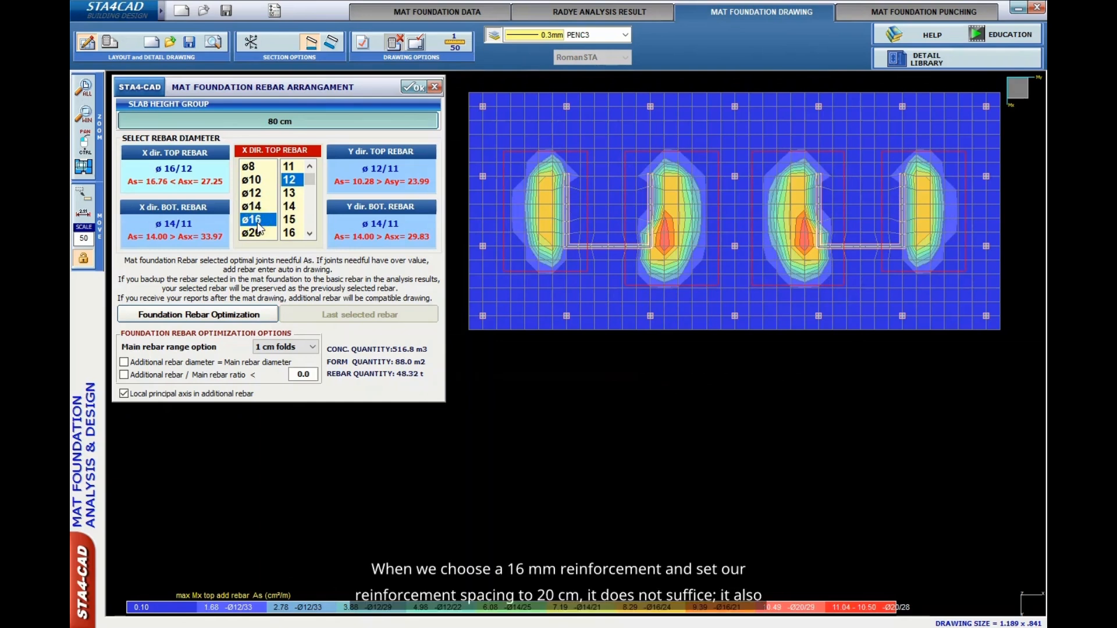
{"action": "scroll", "coordinate": [307, 221], "scroll_direction": "down", "scroll_amount": 8}
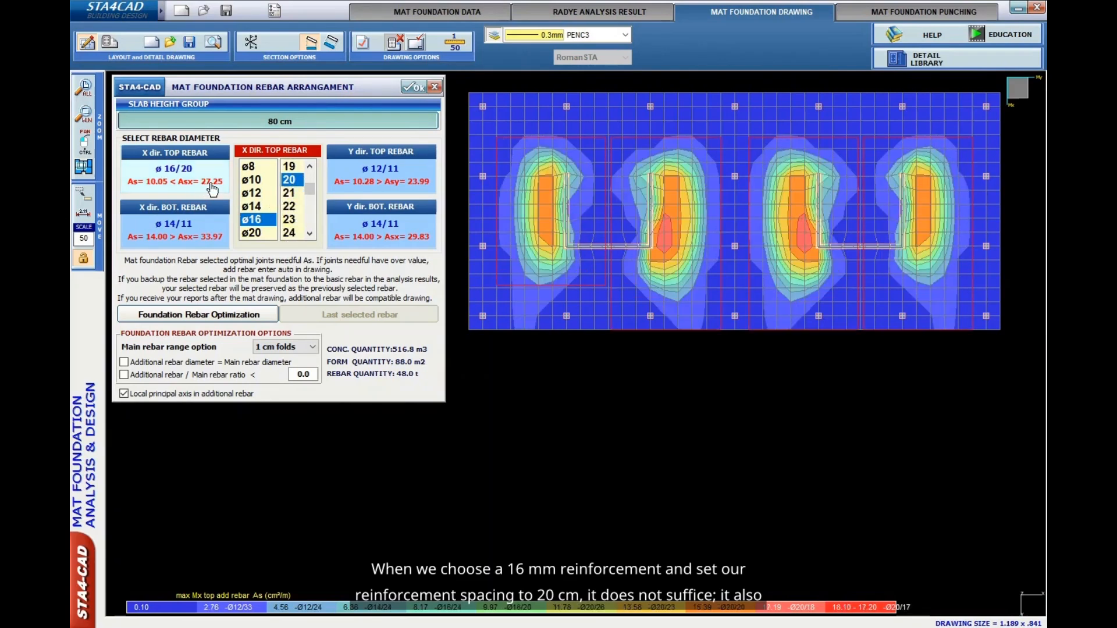
{"action": "scroll", "coordinate": [300, 187], "scroll_direction": "up", "scroll_amount": 6}
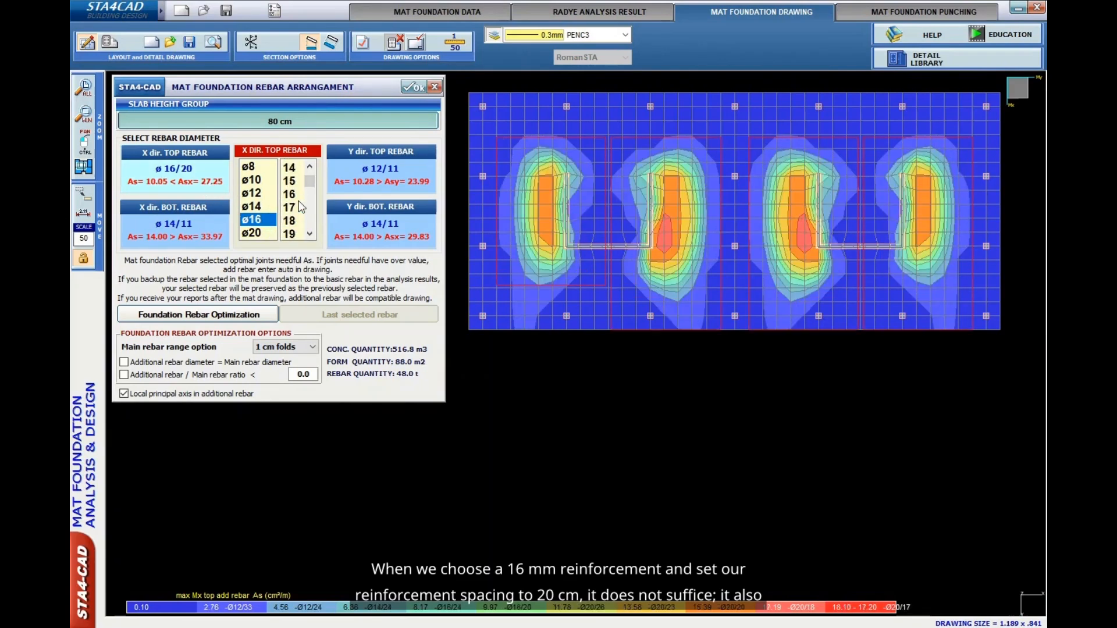
{"action": "scroll", "coordinate": [300, 205], "scroll_direction": "down", "scroll_amount": 1}
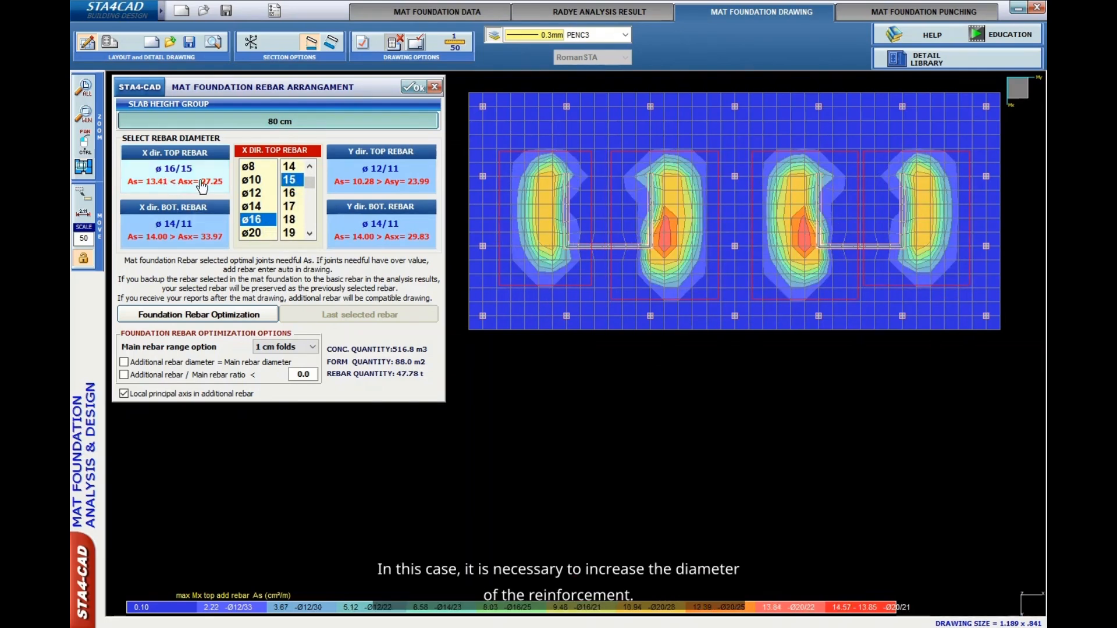
Try ø20, ø10 and ø12 for the X direction top rebar at 15 cm spacing, then go back to ø16.
{"action": "left_click", "coordinate": [252, 234]}
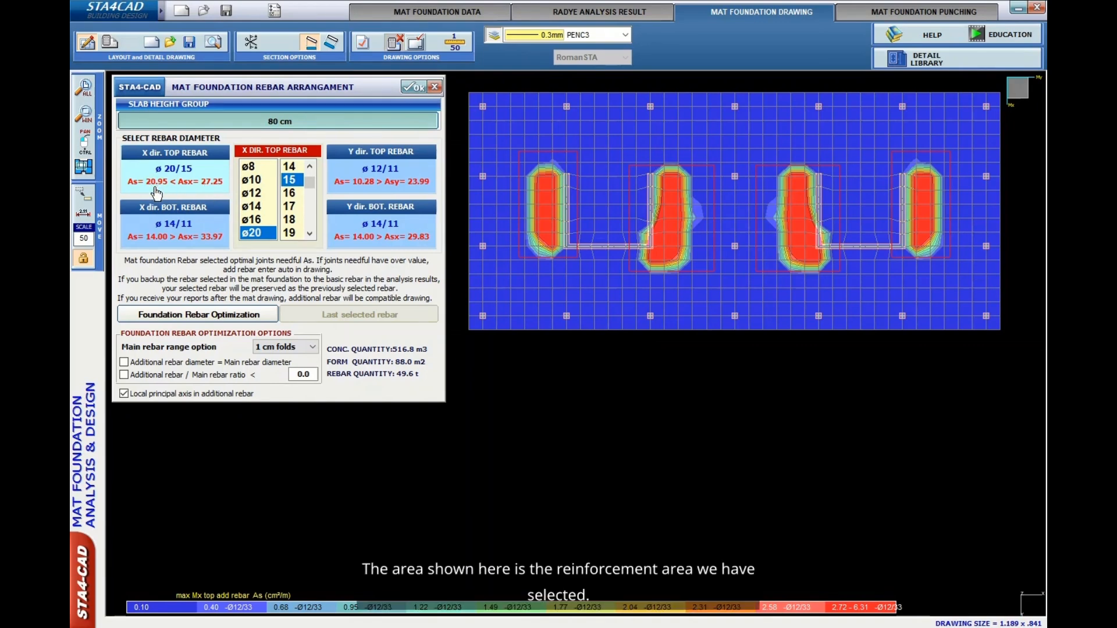
{"action": "left_click", "coordinate": [252, 180]}
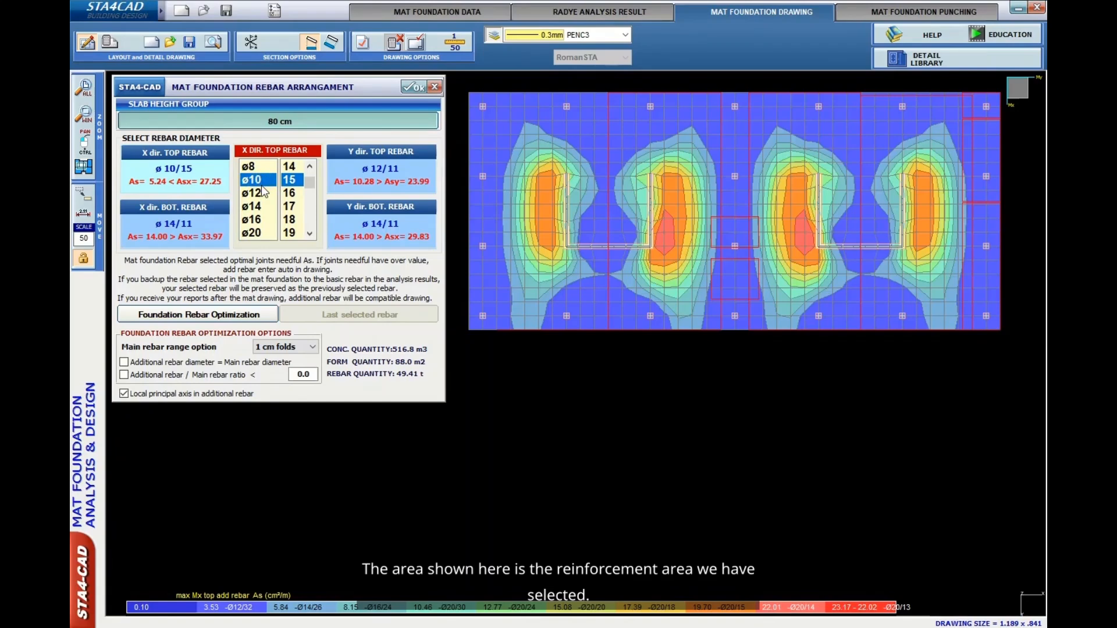
{"action": "left_click", "coordinate": [257, 234]}
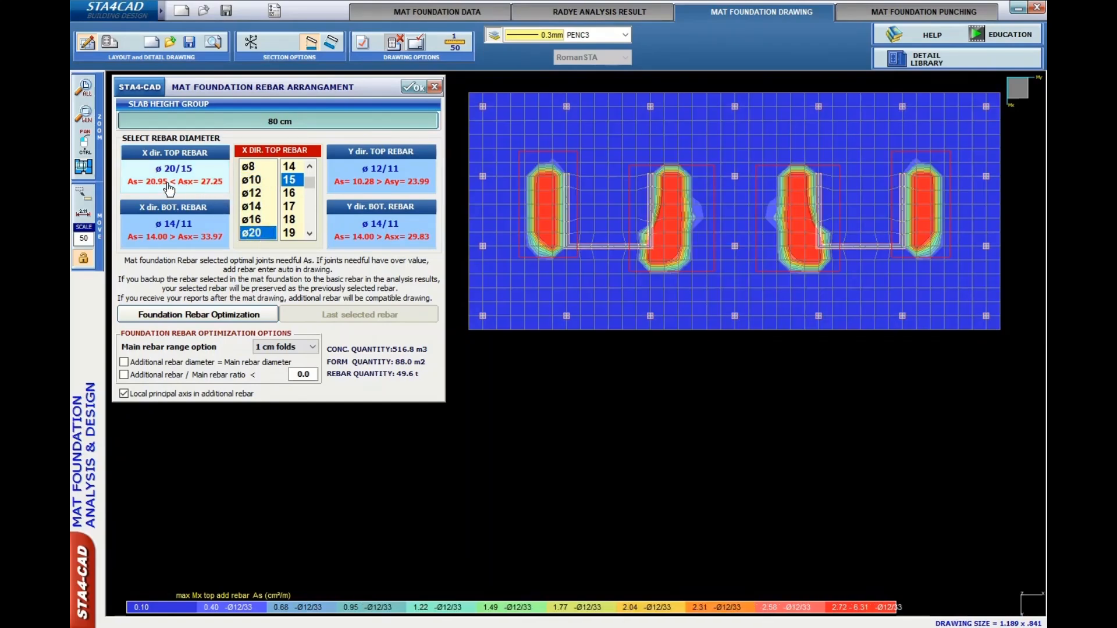
{"action": "left_click", "coordinate": [259, 220]}
{"action": "left_click", "coordinate": [257, 231]}
{"action": "left_click", "coordinate": [255, 192]}
{"action": "left_click", "coordinate": [256, 219]}
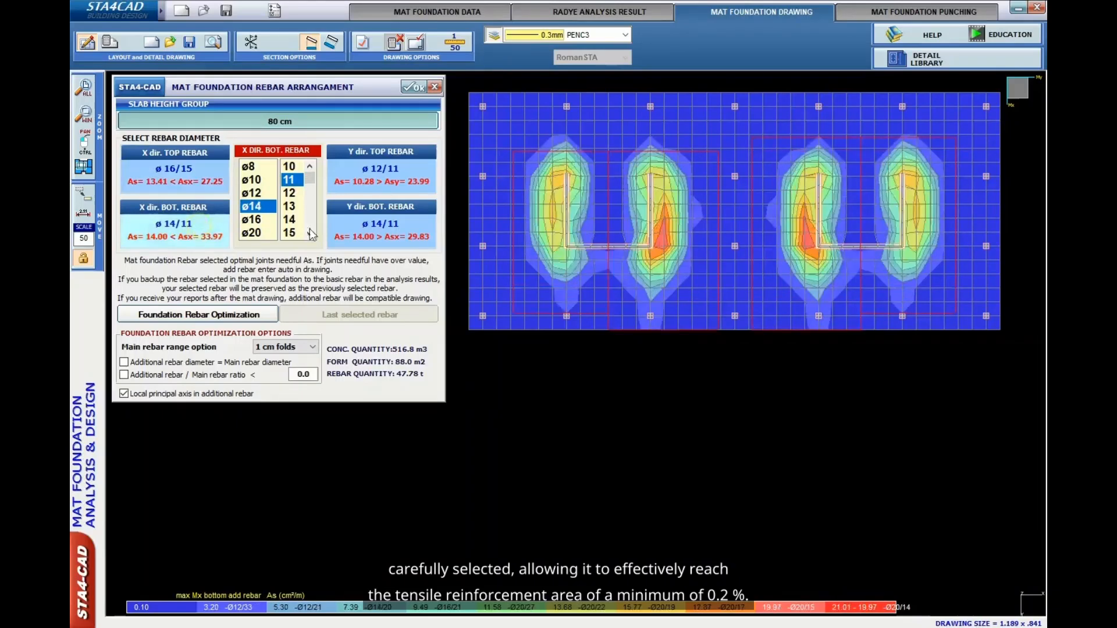
Accept the rebar arrangement and place the generated mat foundation drawing on the sheet.
{"action": "left_click", "coordinate": [409, 87]}
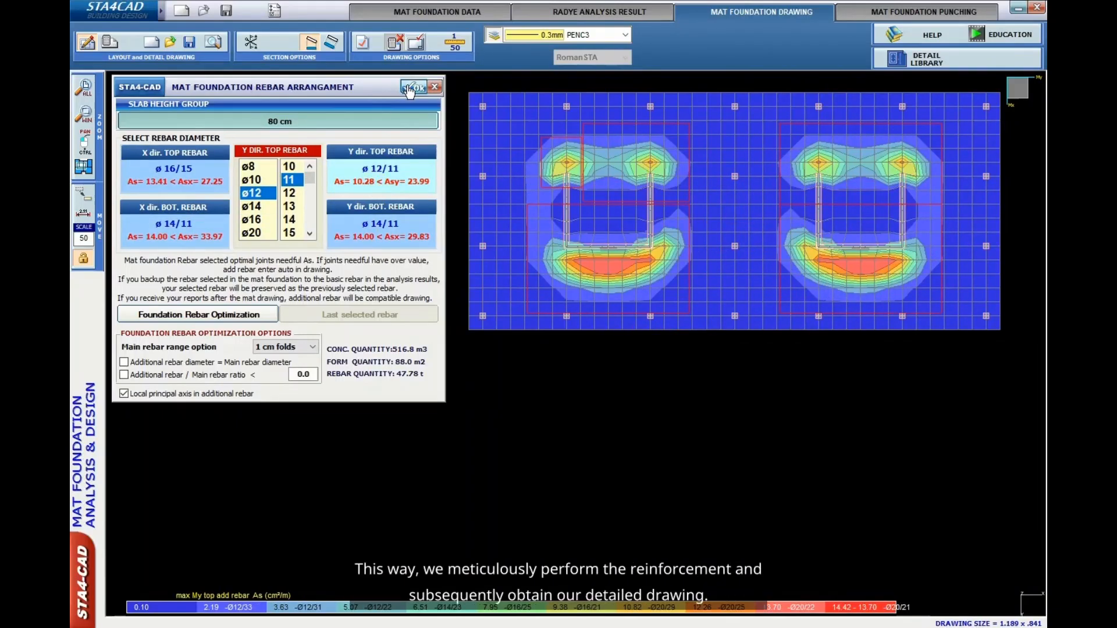
{"action": "left_click", "coordinate": [127, 105]}
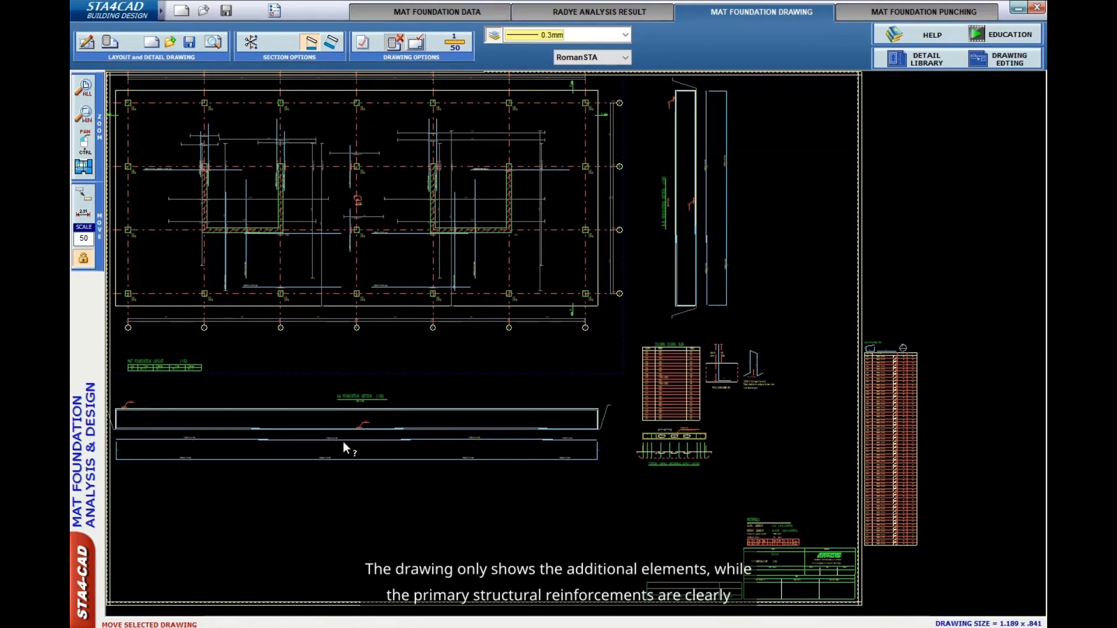
Examine the main rebar in the foundation sections and the additional rebar positions around the shear walls in the plan.
{"action": "scroll", "coordinate": [343, 441], "scroll_direction": "up", "scroll_amount": 5}
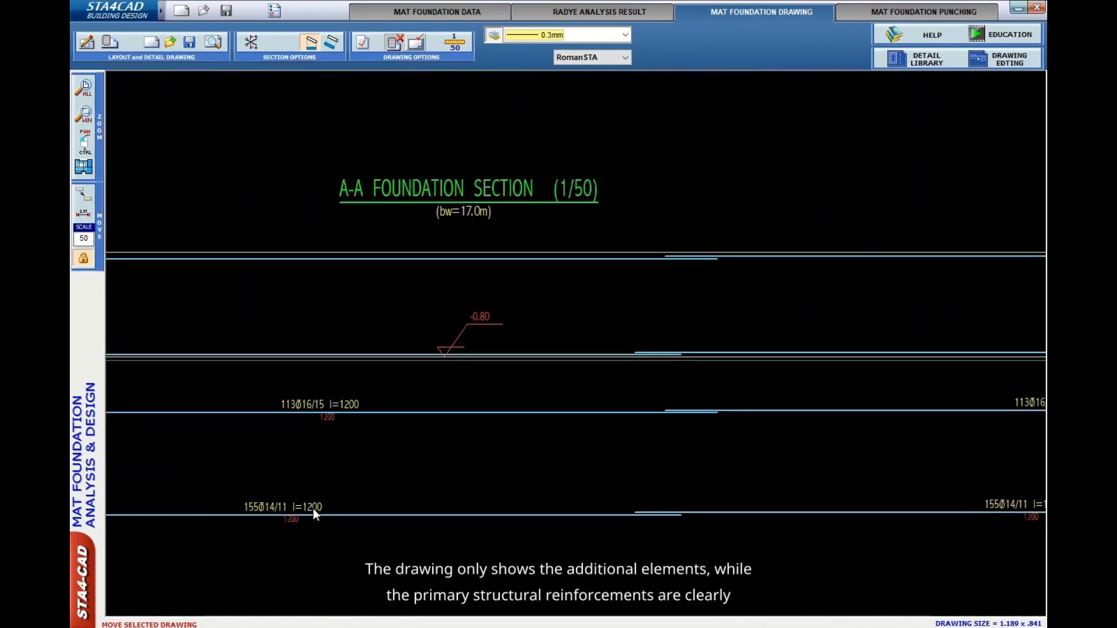
{"action": "scroll", "coordinate": [672, 291], "scroll_direction": "down", "scroll_amount": 8}
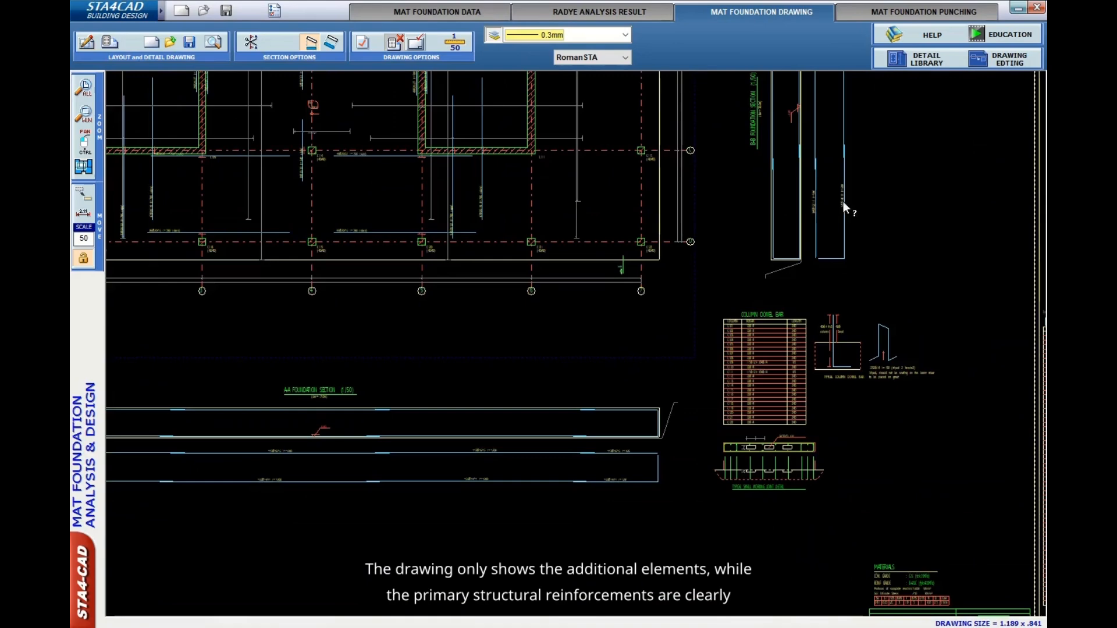
{"action": "scroll", "coordinate": [576, 323], "scroll_direction": "up", "scroll_amount": 3}
{"action": "scroll", "coordinate": [574, 327], "scroll_direction": "down", "scroll_amount": 3}
{"action": "middle_click_drag", "start_coordinate": [213, 392], "coordinate": [696, 383]}
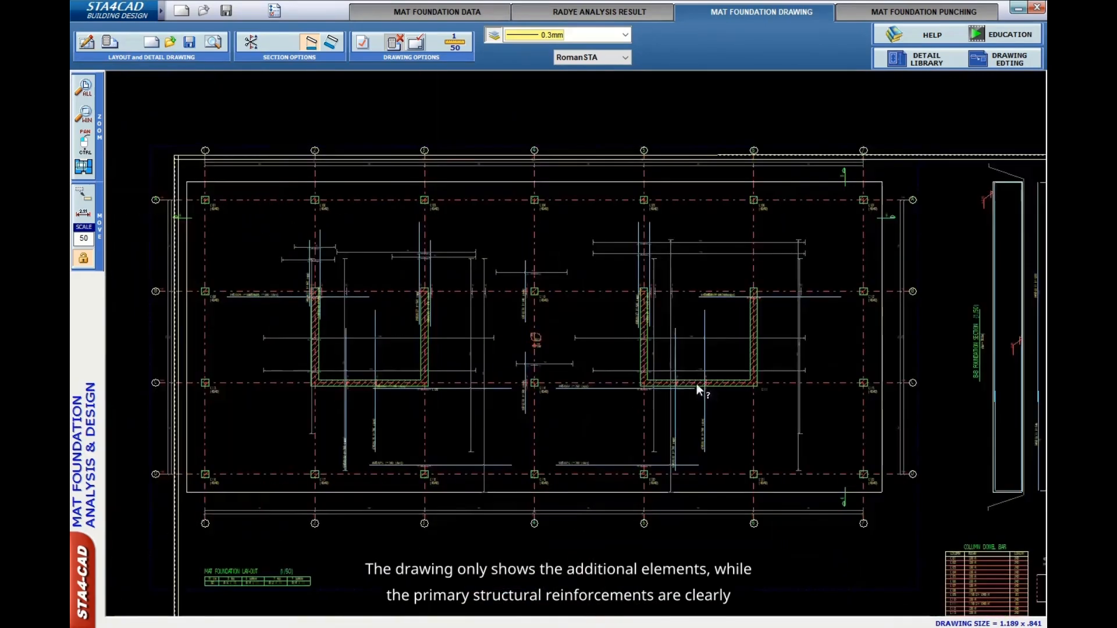
{"action": "scroll", "coordinate": [320, 247], "scroll_direction": "up", "scroll_amount": 6}
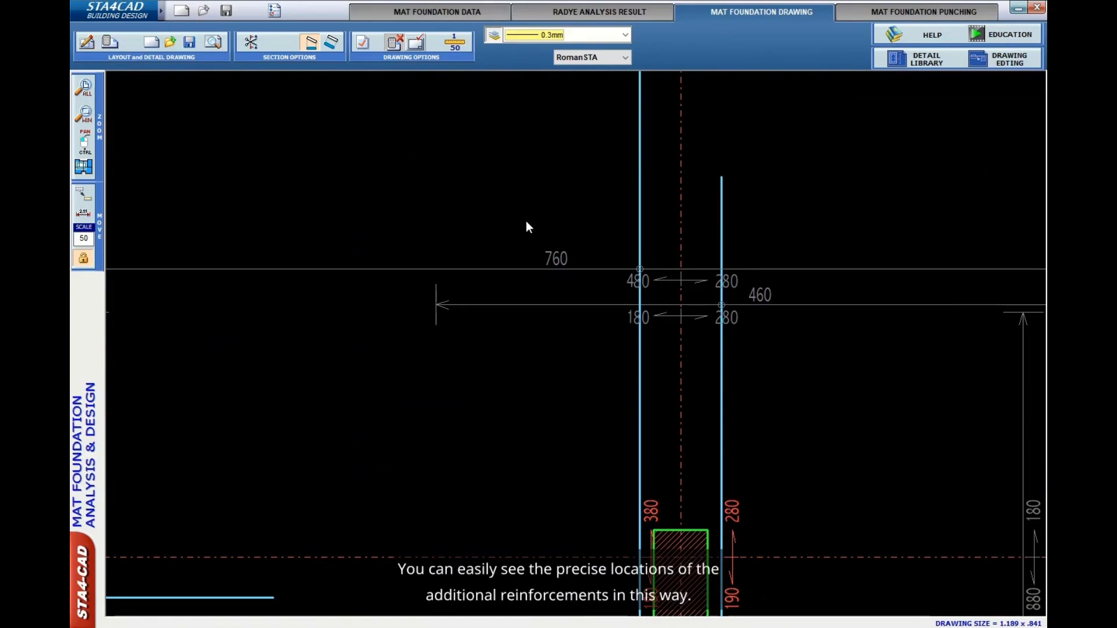
{"action": "scroll", "coordinate": [569, 253], "scroll_direction": "down", "scroll_amount": 4}
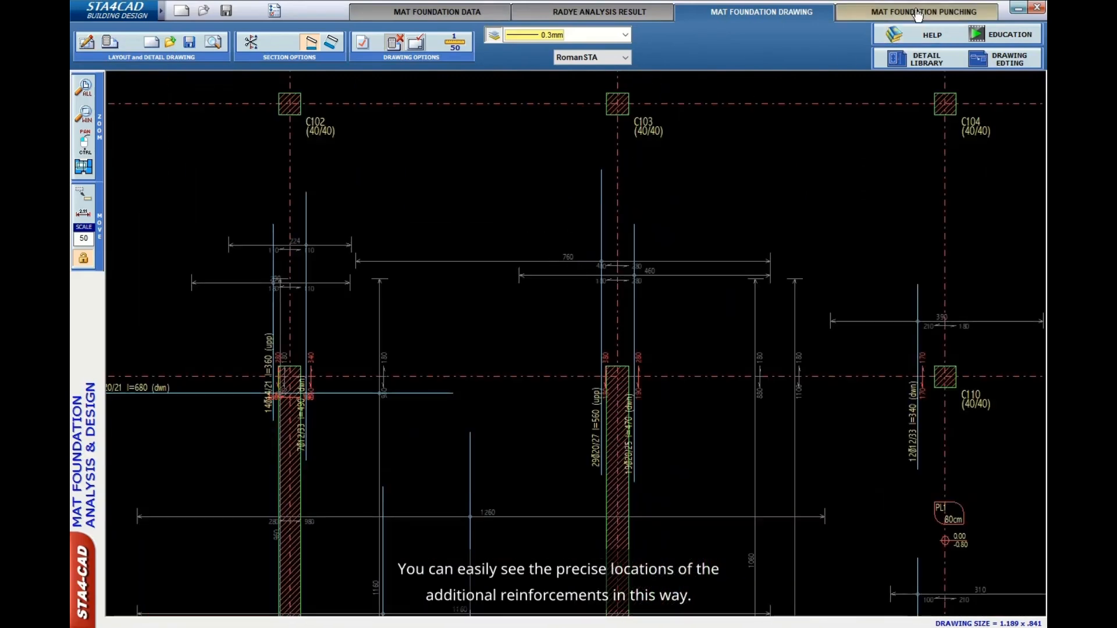
Review column C119's mat punching result and its load combinations, then return to the mat foundation data.
{"action": "left_click", "coordinate": [917, 14]}
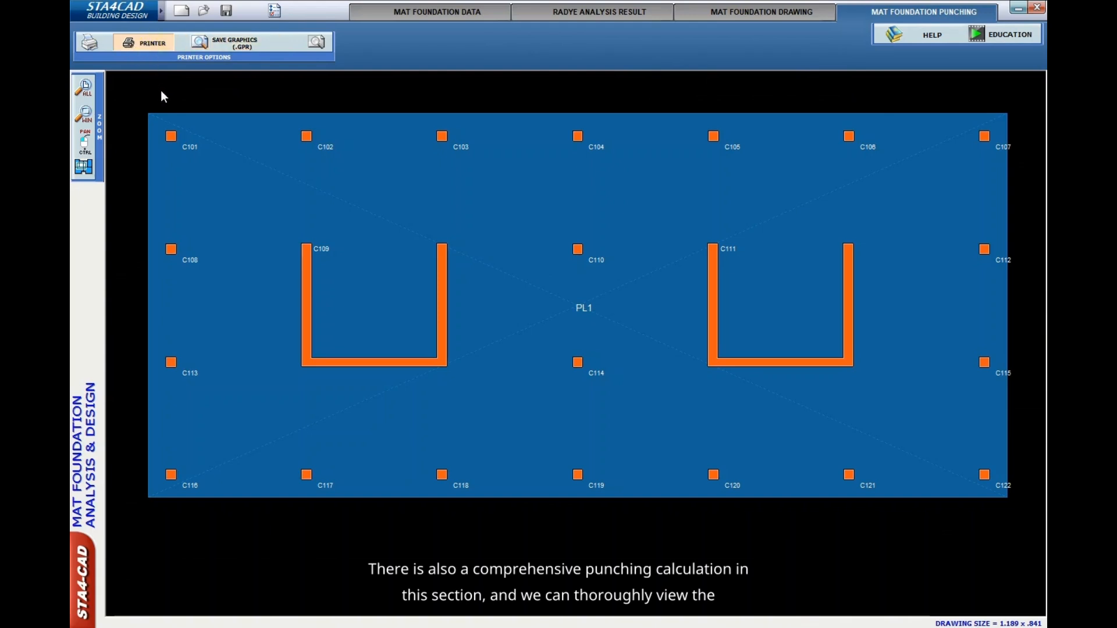
{"action": "left_click", "coordinate": [578, 475]}
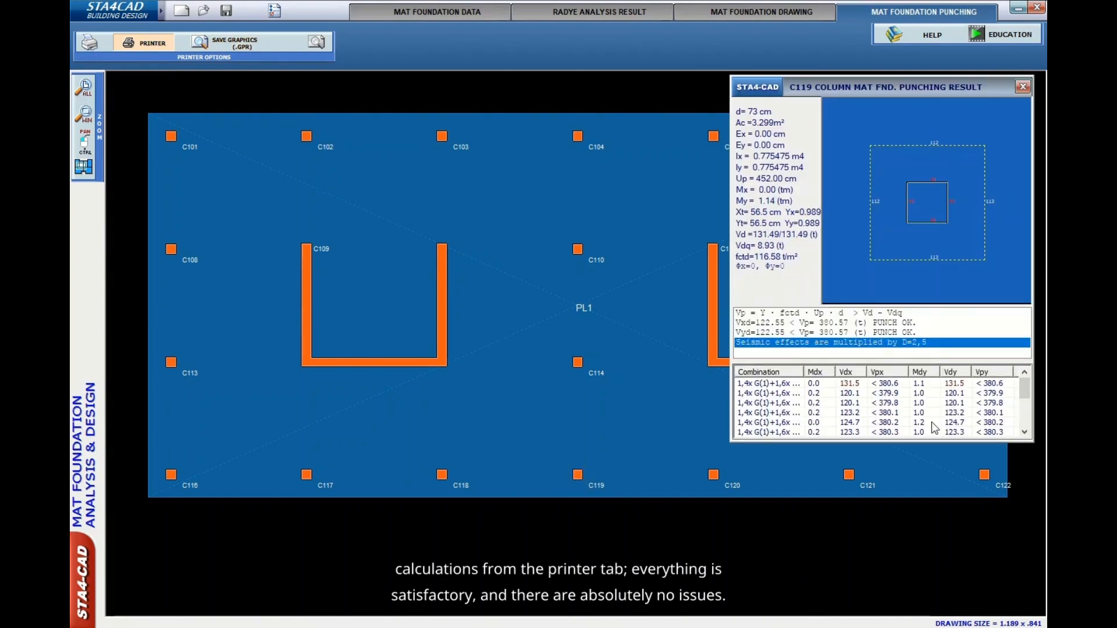
{"action": "scroll", "coordinate": [872, 394], "scroll_direction": "down", "scroll_amount": 5}
{"action": "scroll", "coordinate": [872, 397], "scroll_direction": "up", "scroll_amount": 5}
{"action": "left_click", "coordinate": [1023, 88]}
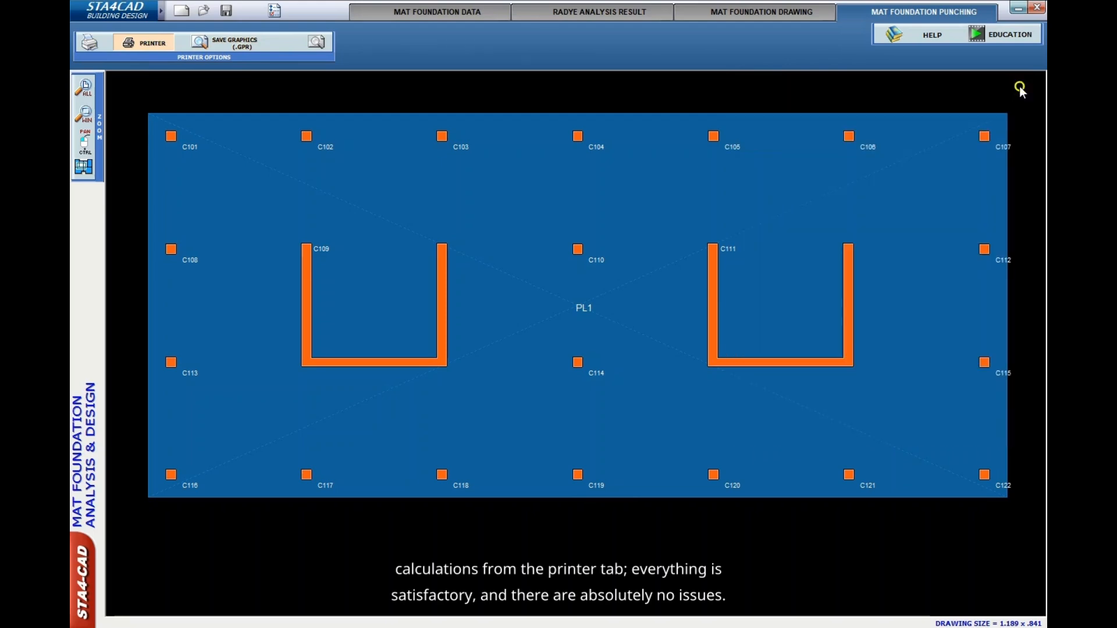
{"action": "left_click", "coordinate": [442, 12]}
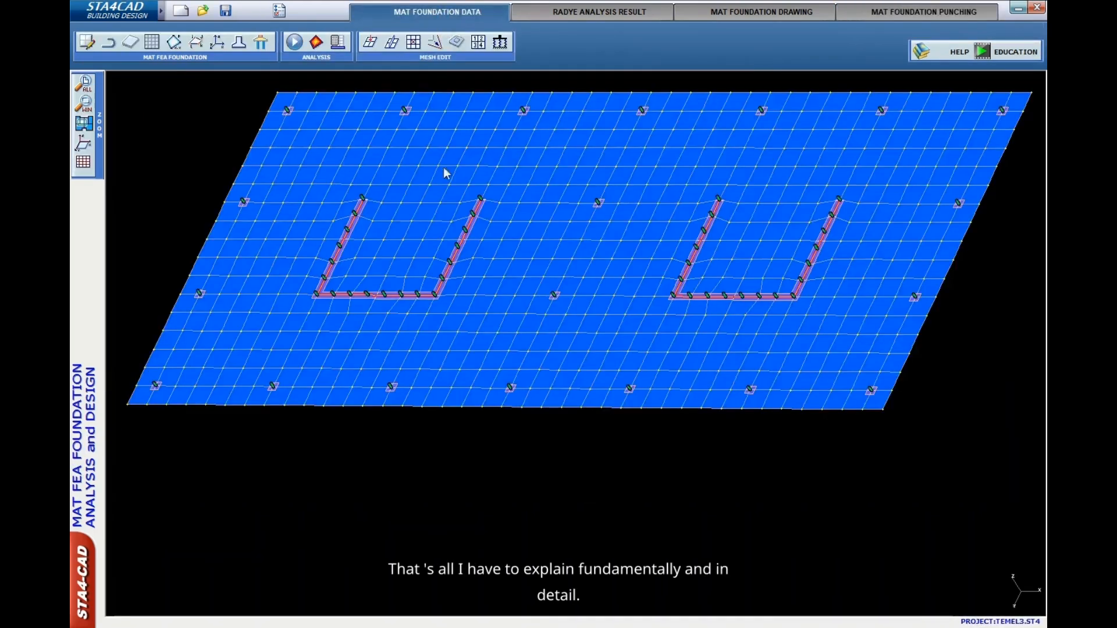